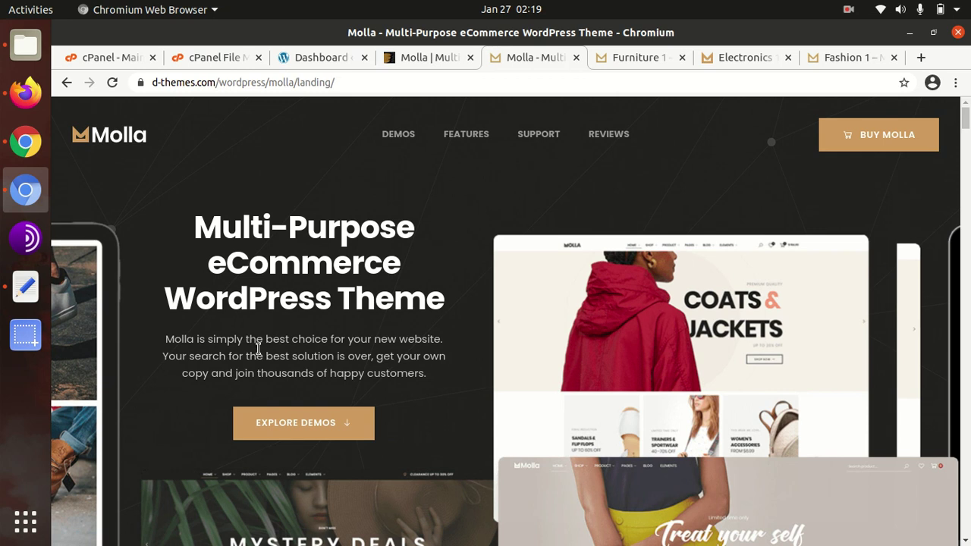
Browse the 30+ Pre-Build Demos grid and open the Shoes Store demo in a new tab.
scroll(259, 350, down, 4)
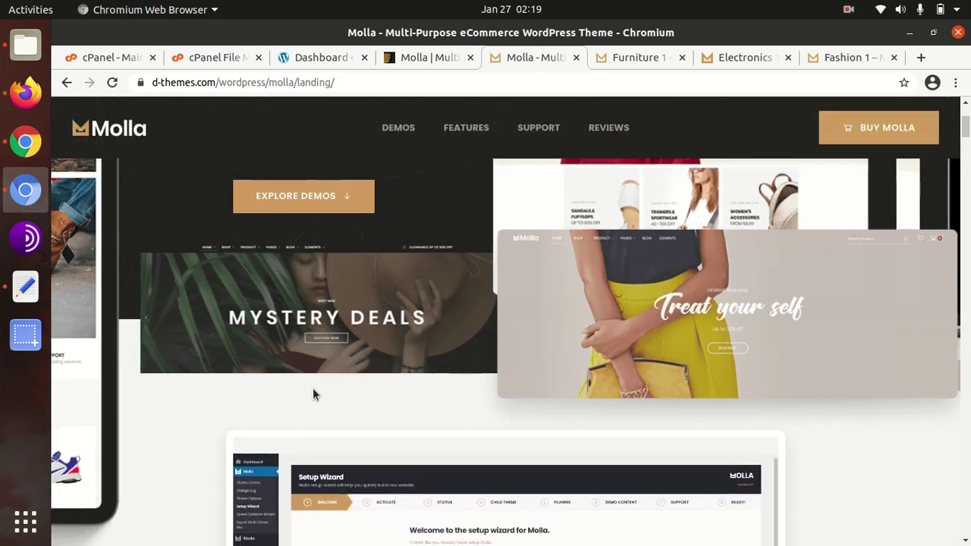
scroll(314, 393, down, 1)
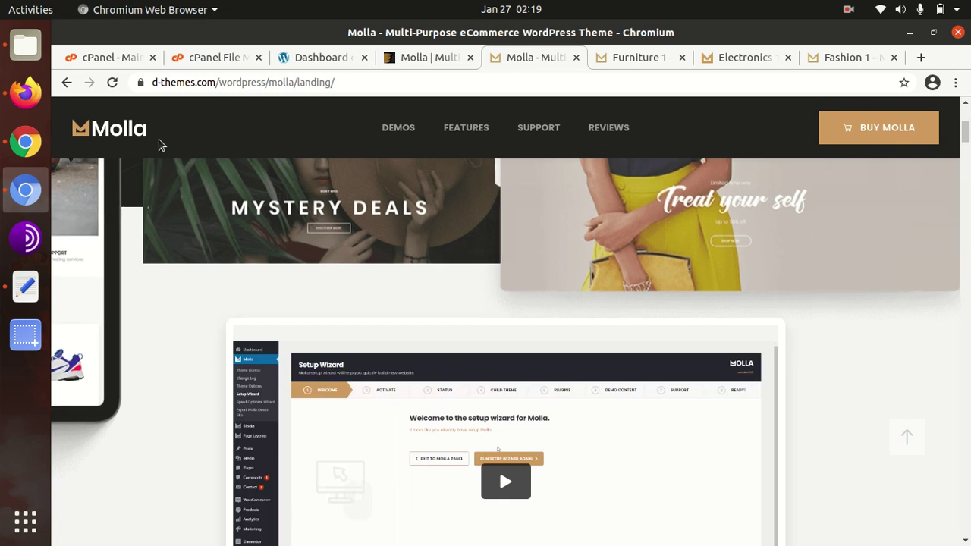
scroll(220, 296, down, 6)
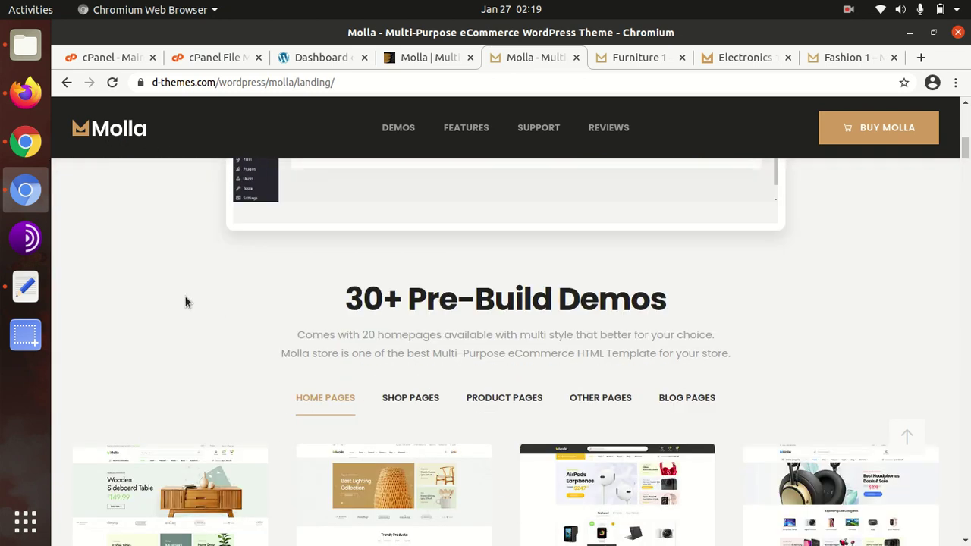
scroll(227, 299, down, 2)
scroll(267, 305, up, 2)
scroll(268, 305, down, 3)
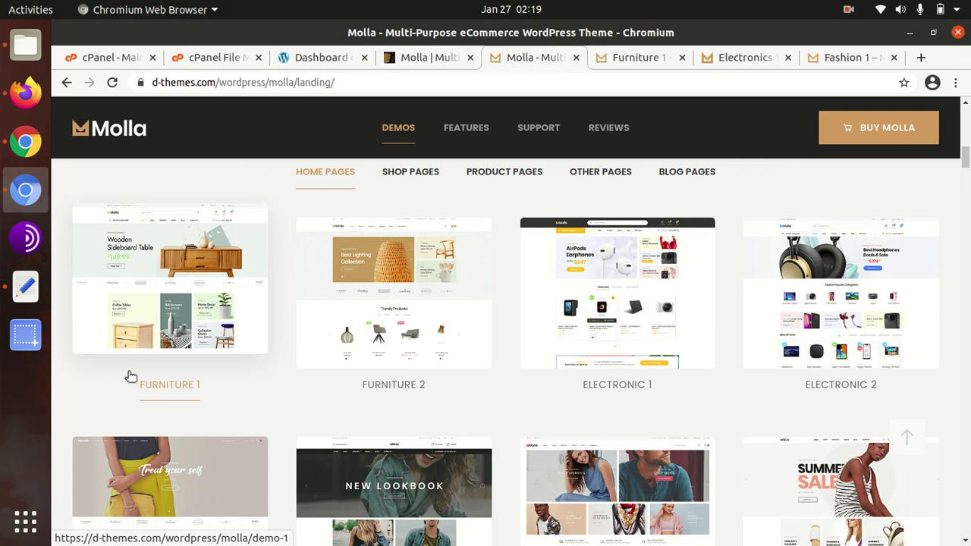
scroll(278, 370, down, 3)
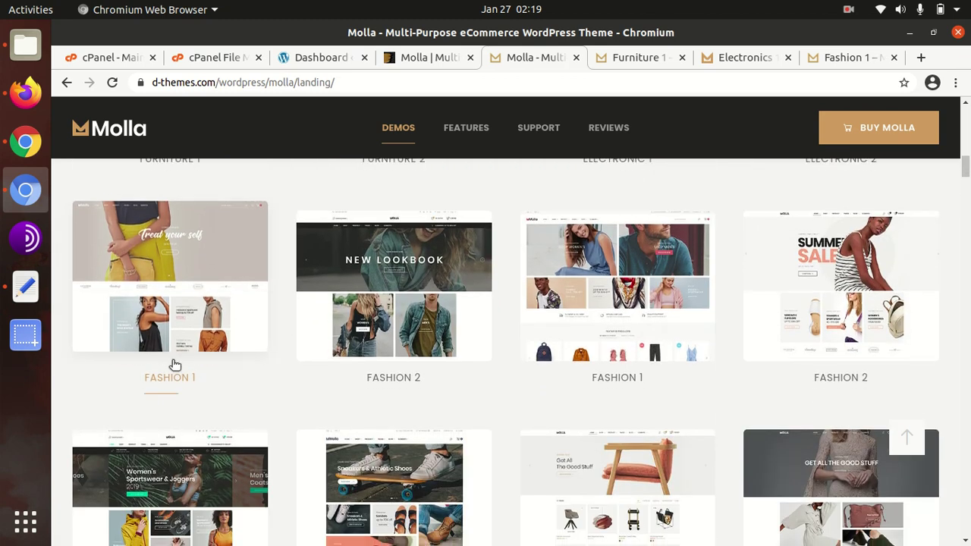
scroll(653, 351, down, 1)
scroll(182, 374, down, 2)
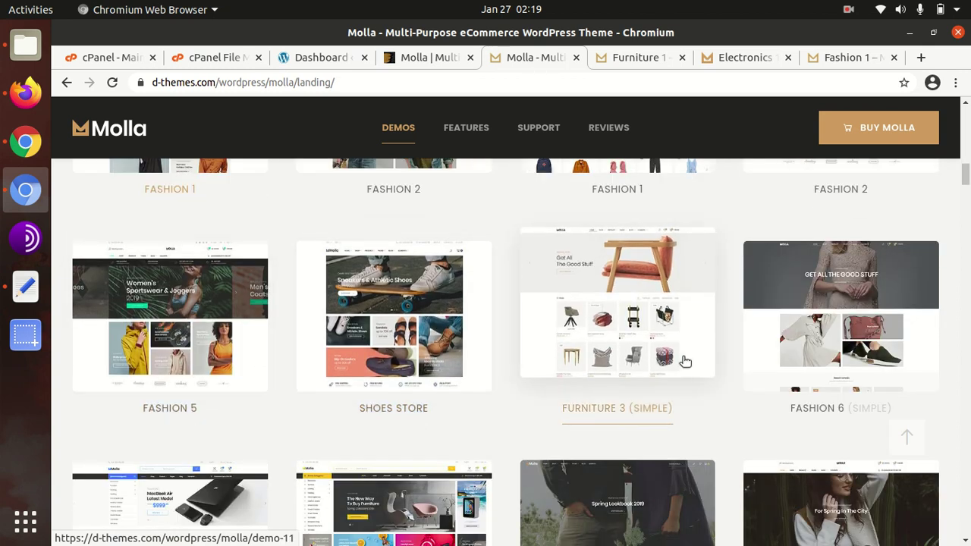
scroll(800, 348, down, 4)
scroll(817, 354, down, 2)
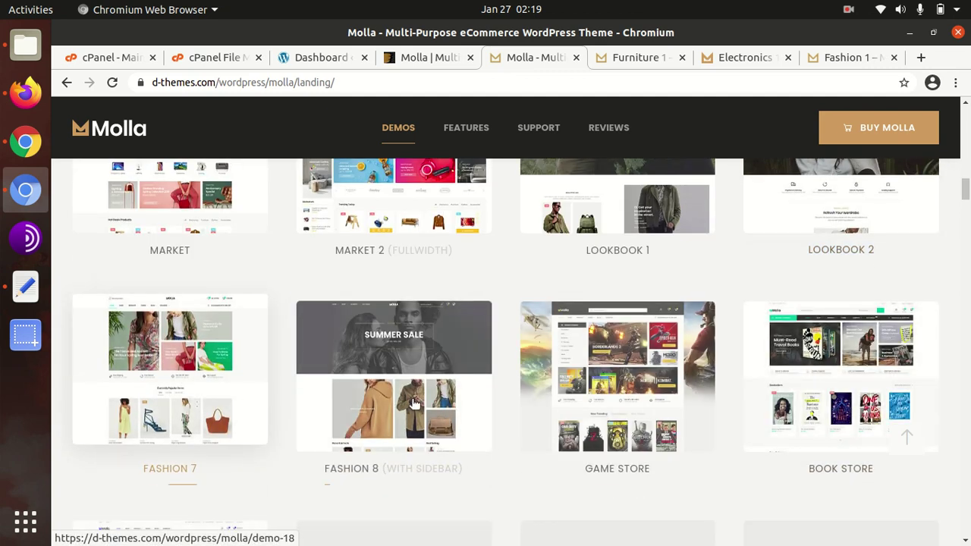
scroll(672, 405, down, 2)
scroll(239, 453, down, 1)
scroll(616, 418, down, 1)
scroll(616, 419, down, 1)
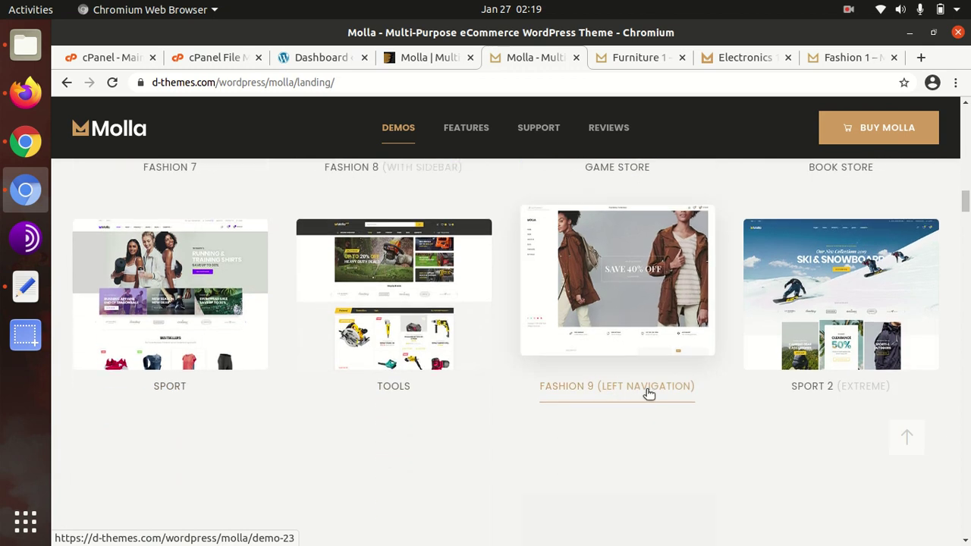
scroll(792, 371, down, 2)
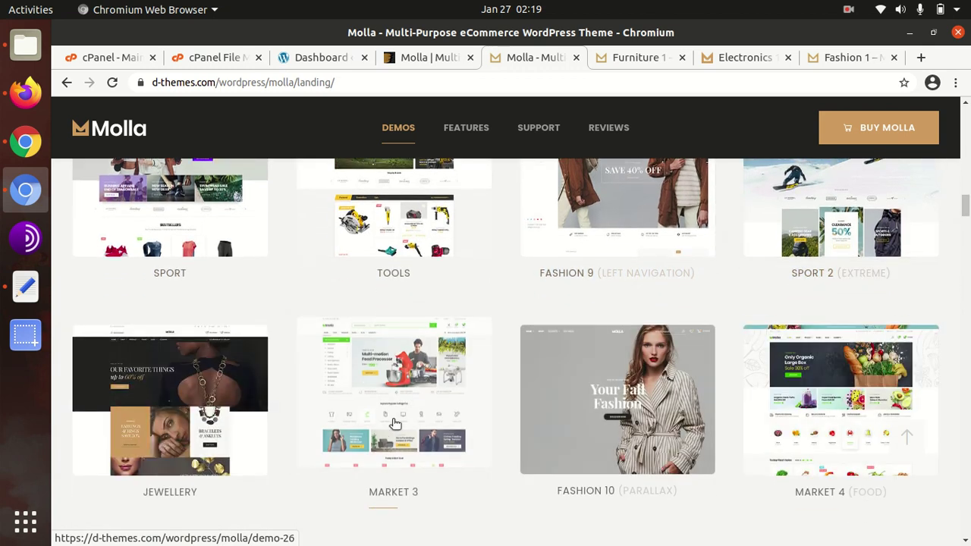
scroll(574, 279, up, 6)
scroll(531, 339, down, 5)
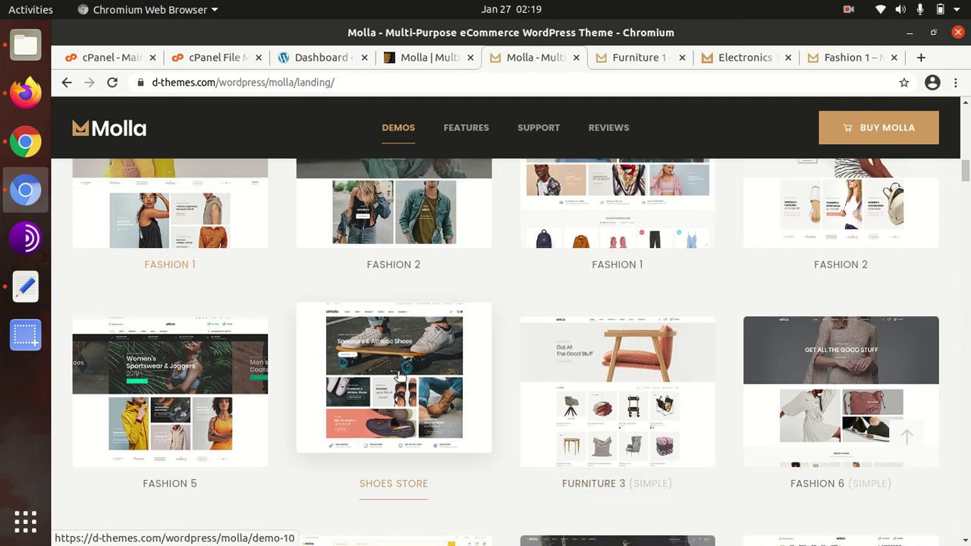
middle_click(399, 377)
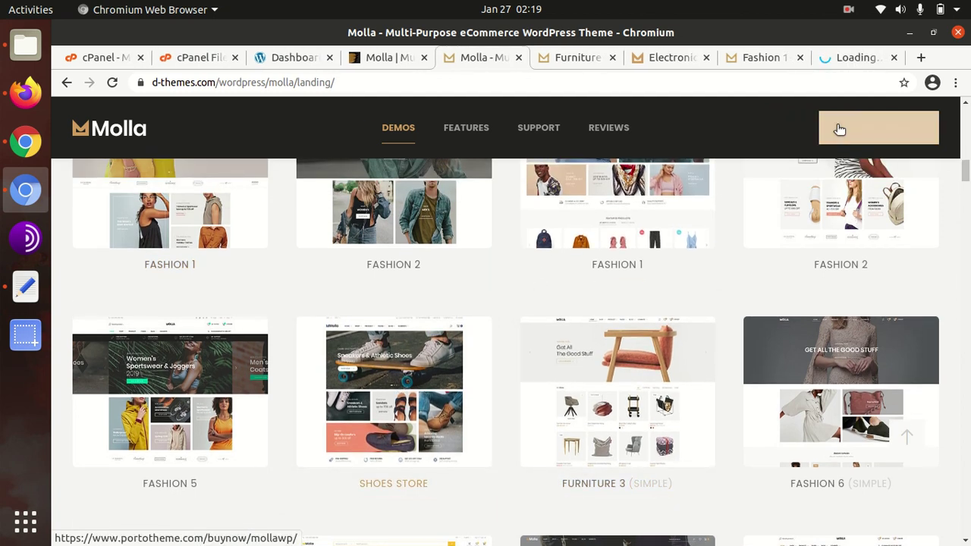
Go to the Fashion 1 demo and dismiss its GET 25% OFF newsletter popup.
click(839, 65)
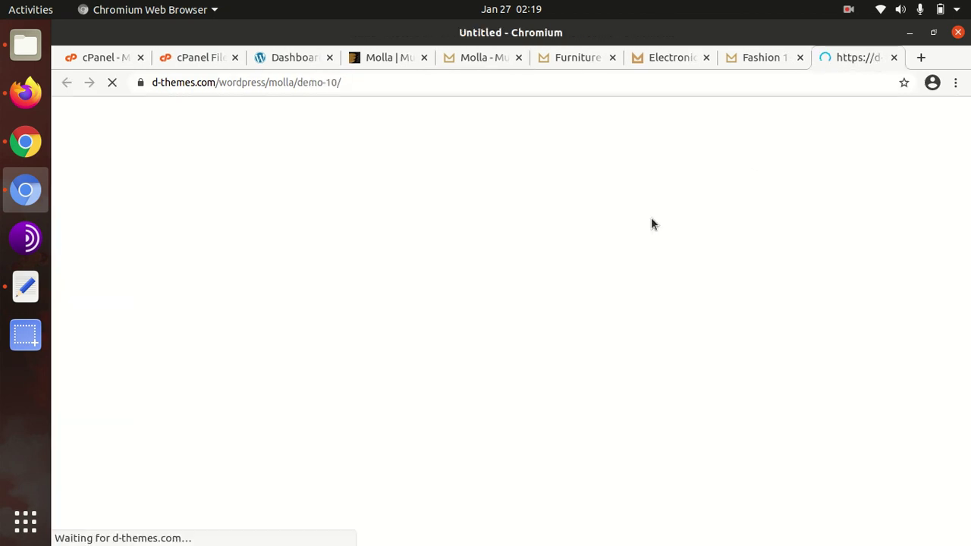
click(756, 59)
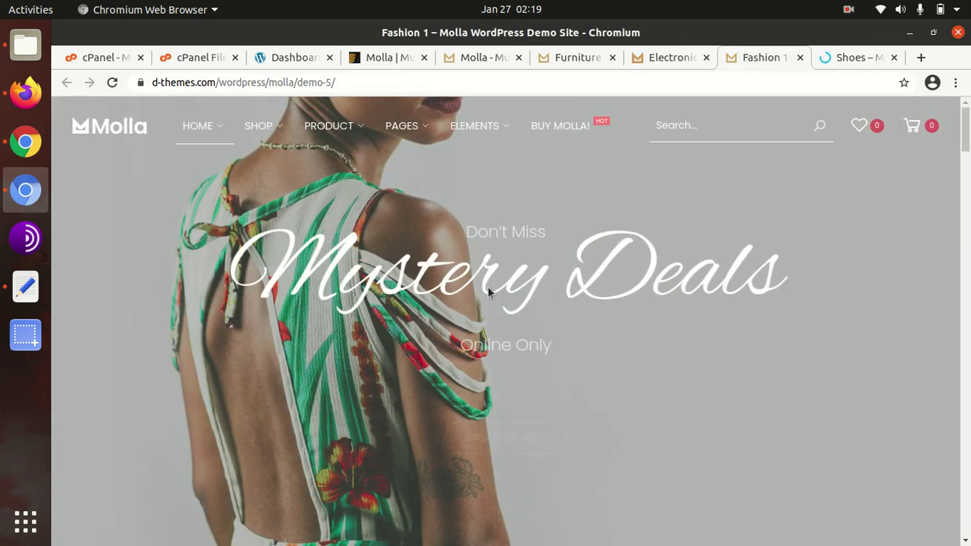
scroll(390, 395, down, 2)
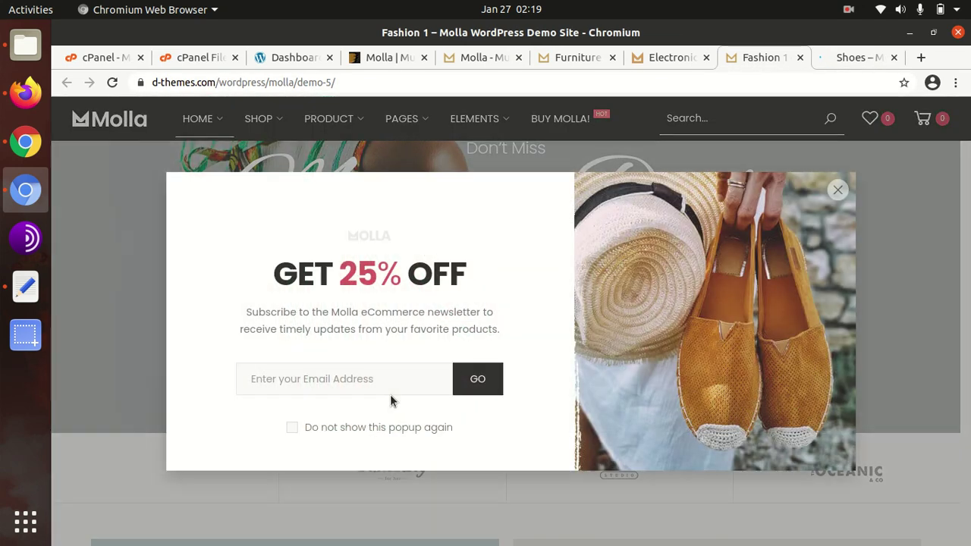
click(838, 191)
Scroll down the Fashion 1 home page to the New Arrivals products.
scroll(298, 354, down, 3)
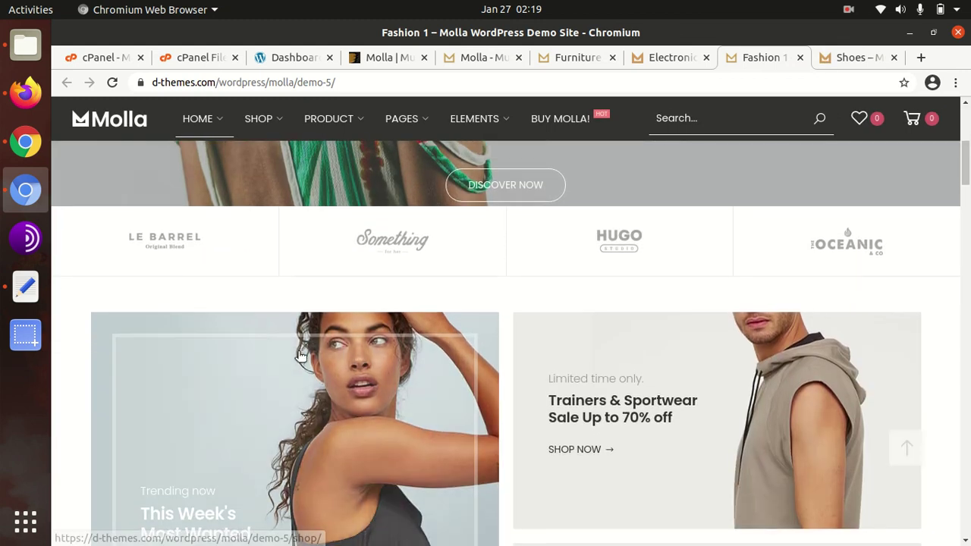
scroll(599, 338, down, 3)
scroll(645, 379, down, 3)
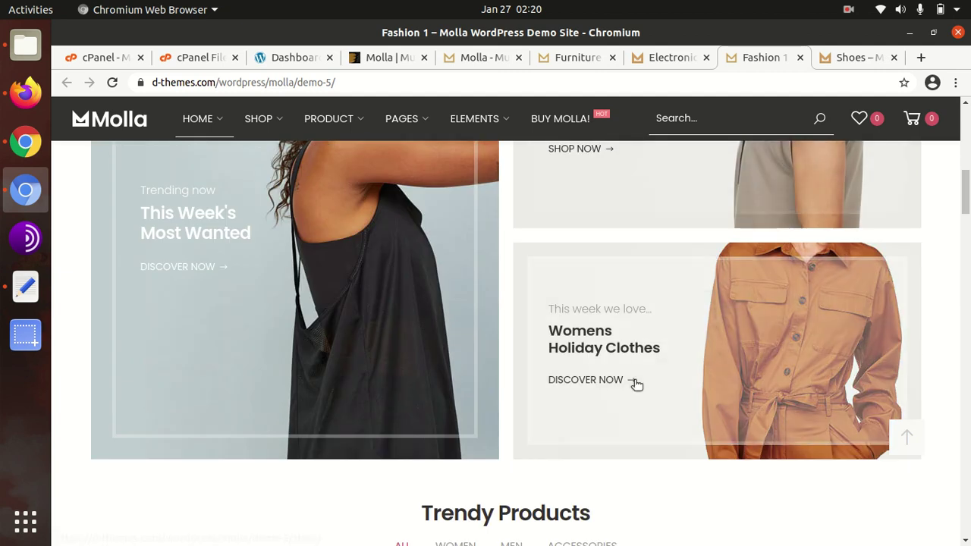
scroll(314, 401, down, 7)
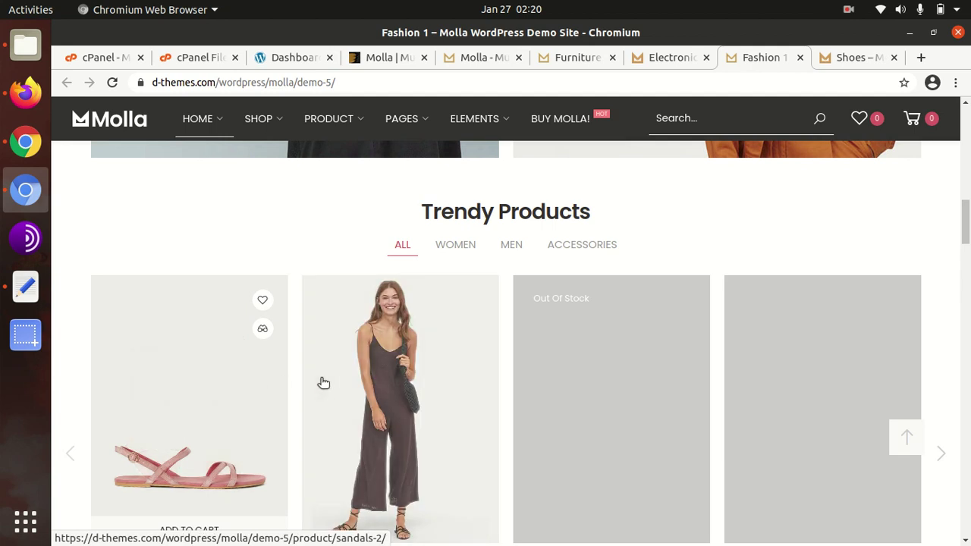
scroll(734, 387, down, 3)
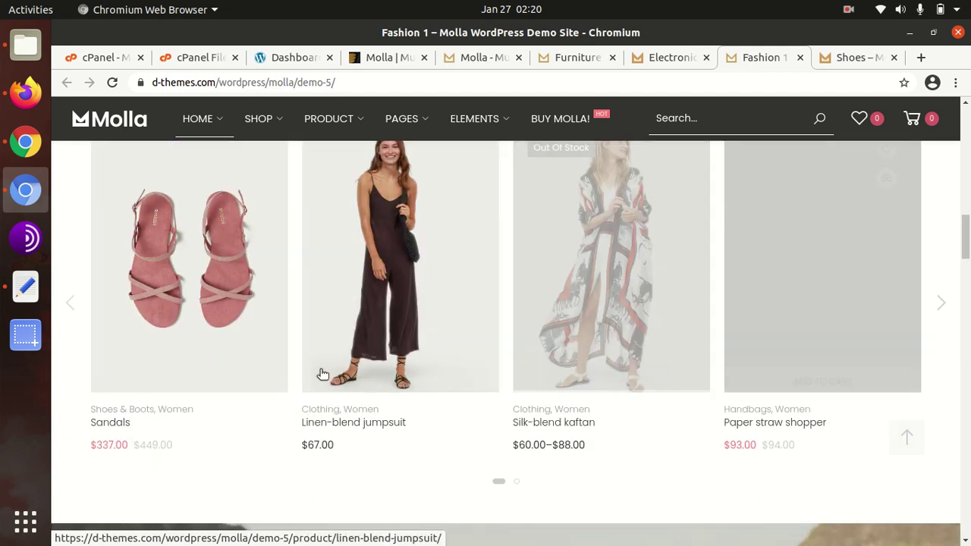
scroll(325, 372, down, 10)
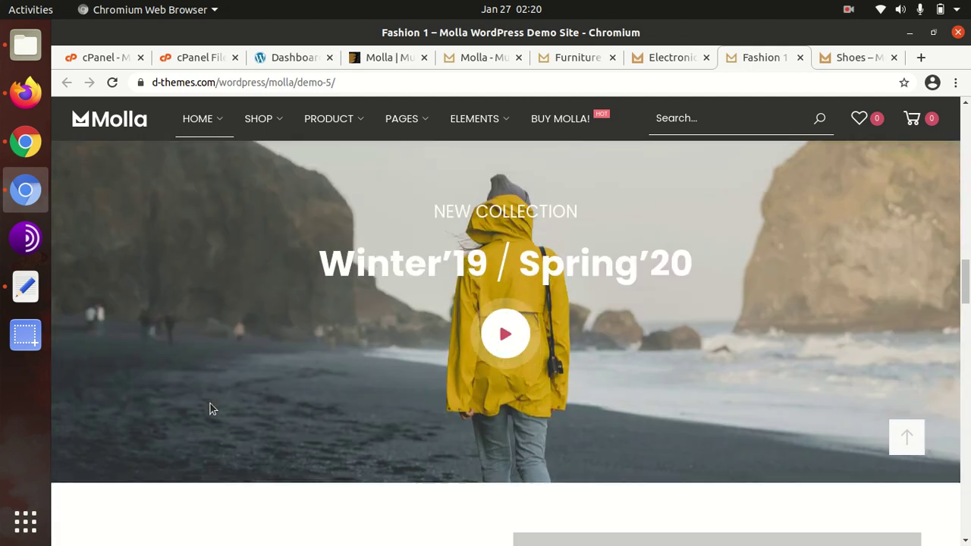
scroll(209, 407, down, 8)
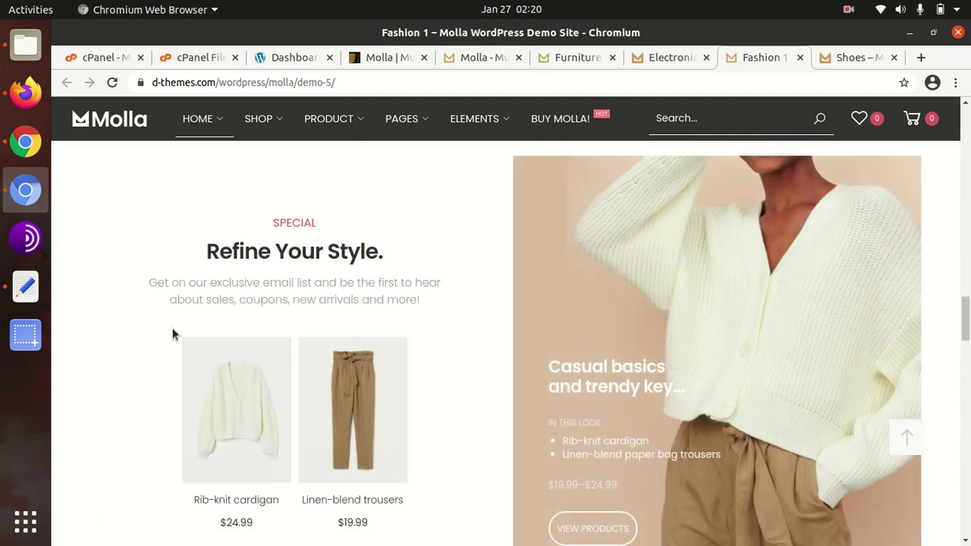
scroll(422, 350, down, 6)
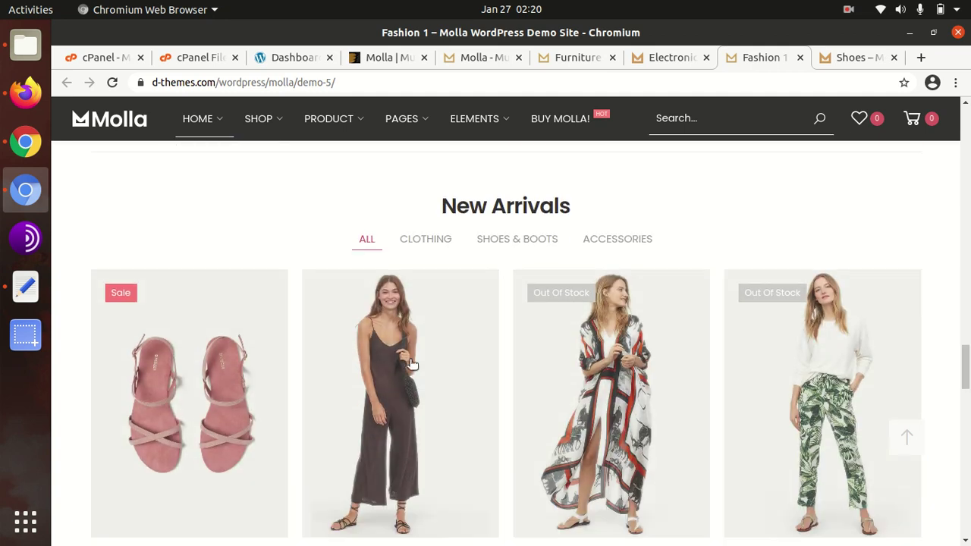
scroll(668, 376, down, 4)
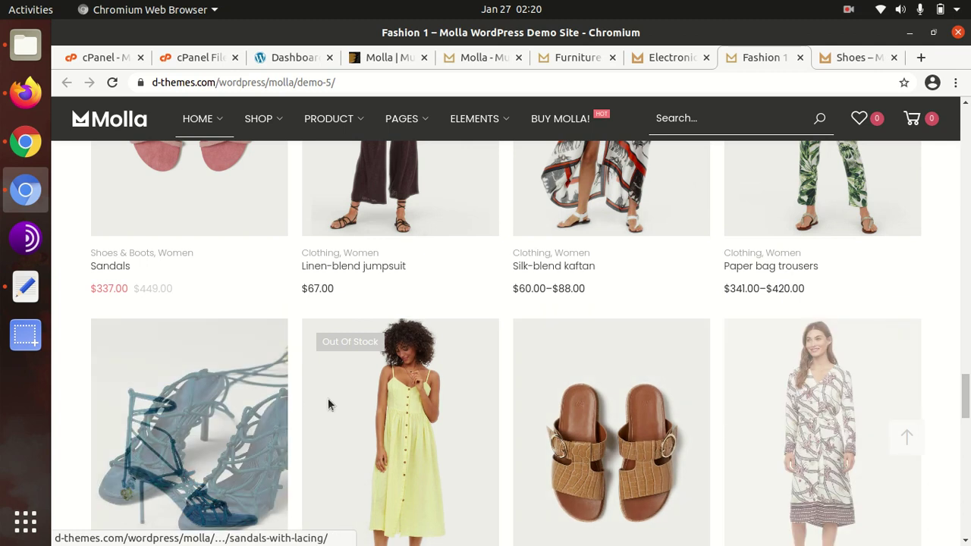
scroll(487, 397, down, 4)
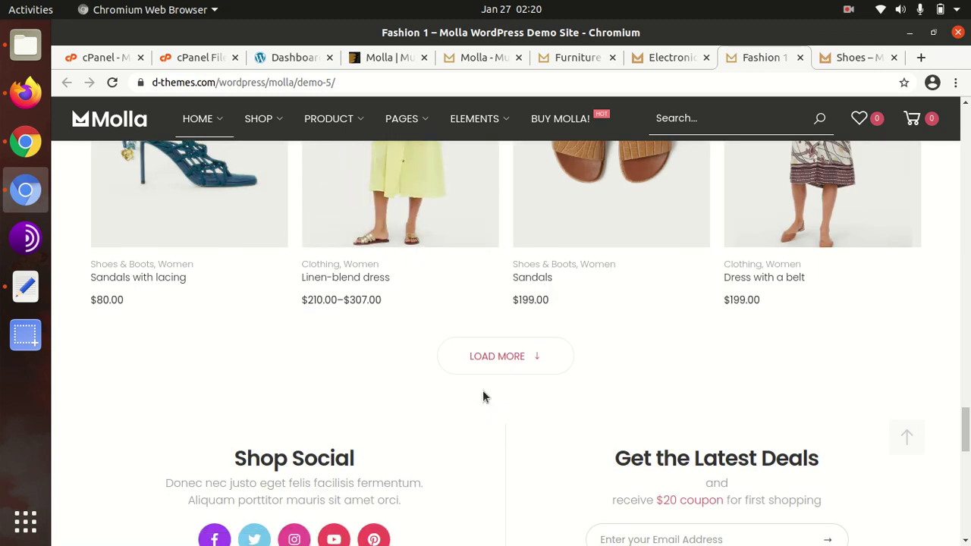
scroll(327, 391, down, 2)
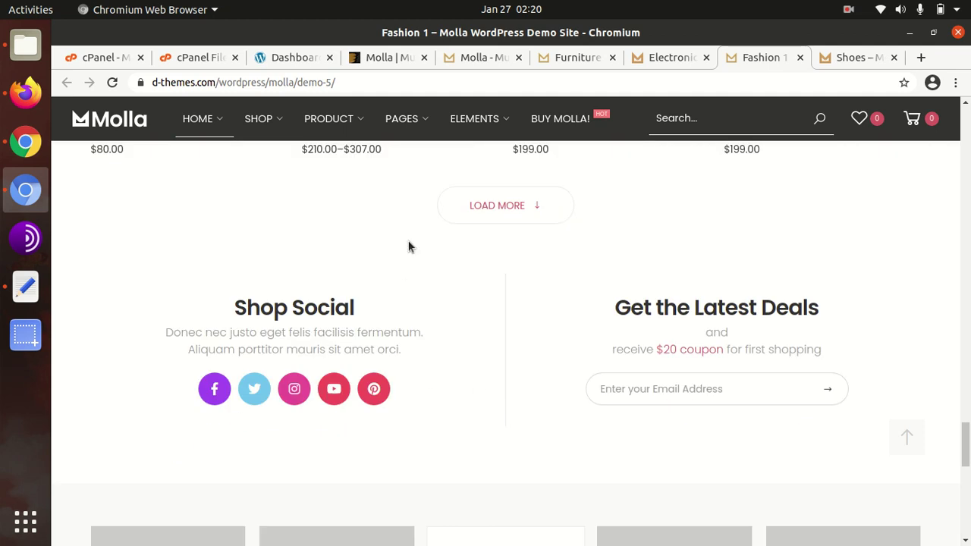
Go back to the Shoes demo, close its newsletter popup and scroll through its home page.
click(868, 59)
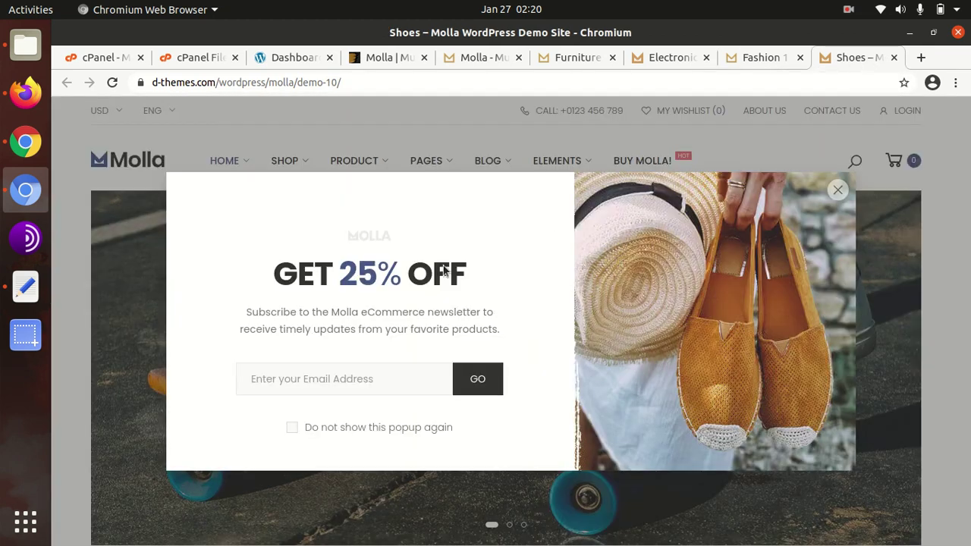
click(838, 189)
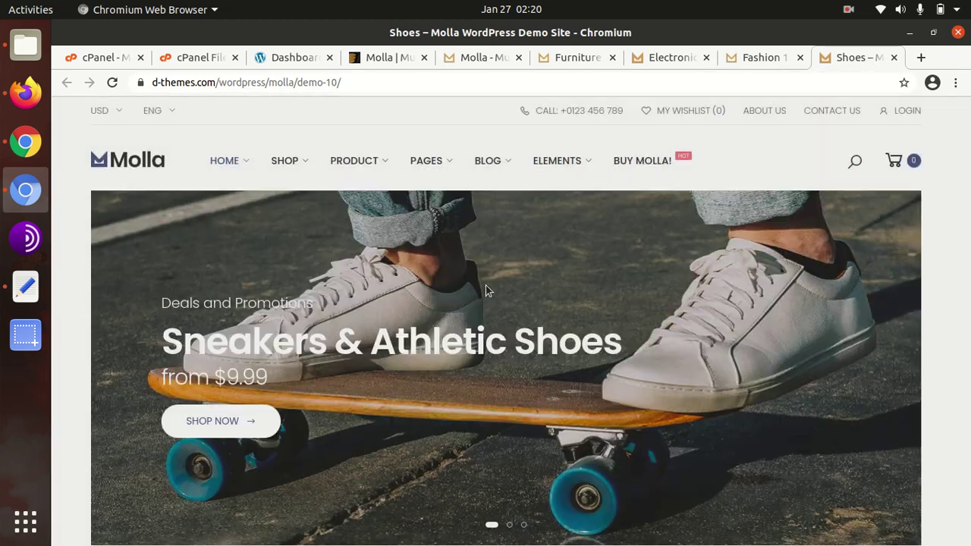
scroll(137, 319, down, 5)
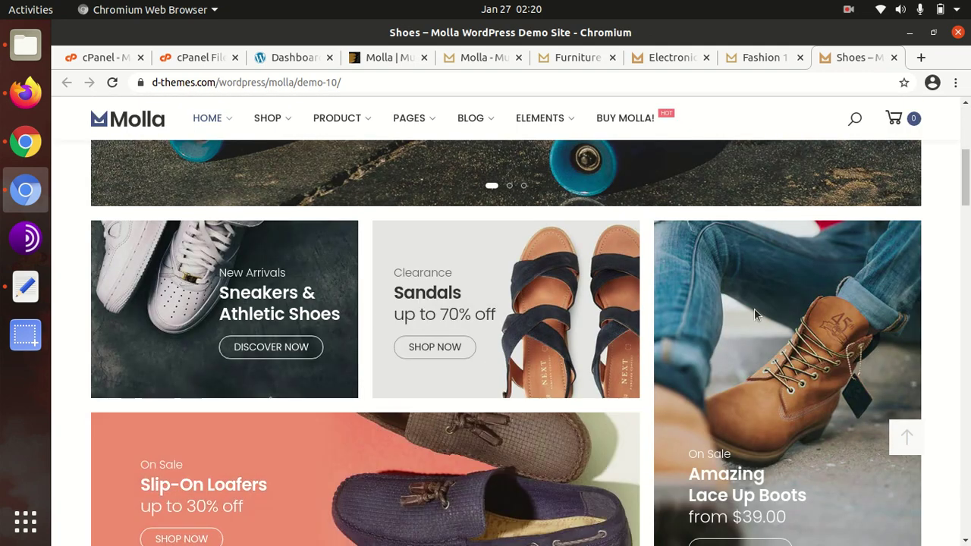
scroll(327, 365, down, 3)
scroll(326, 361, down, 4)
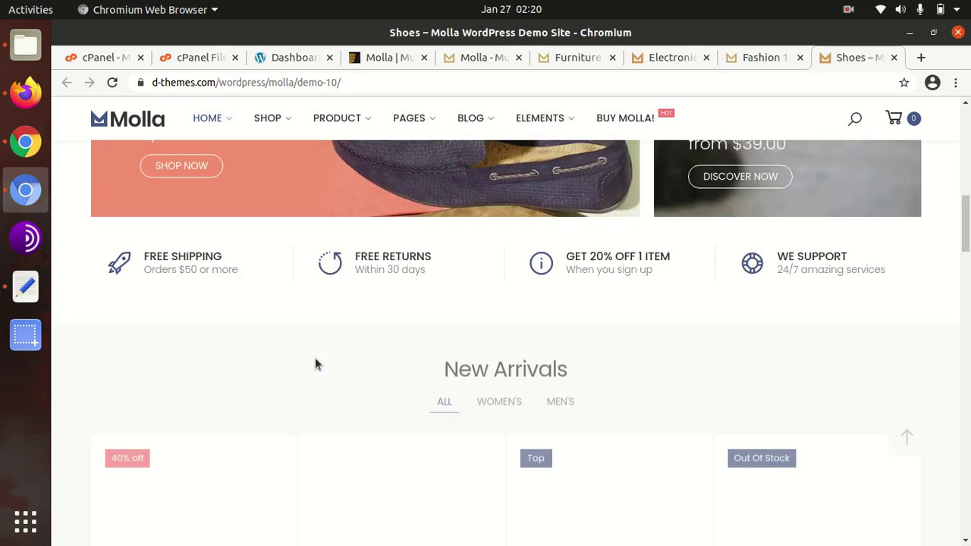
scroll(179, 351, down, 2)
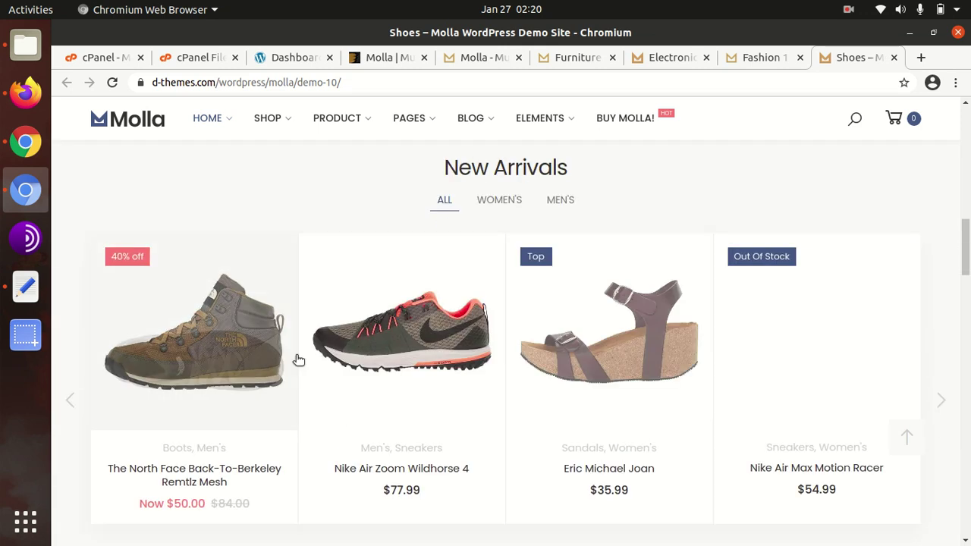
scroll(792, 340, down, 4)
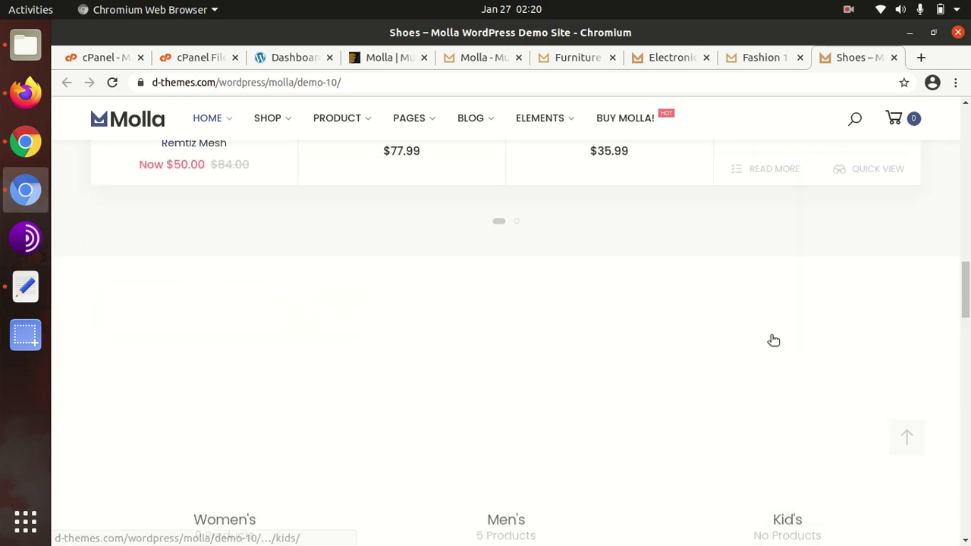
scroll(299, 364, down, 4)
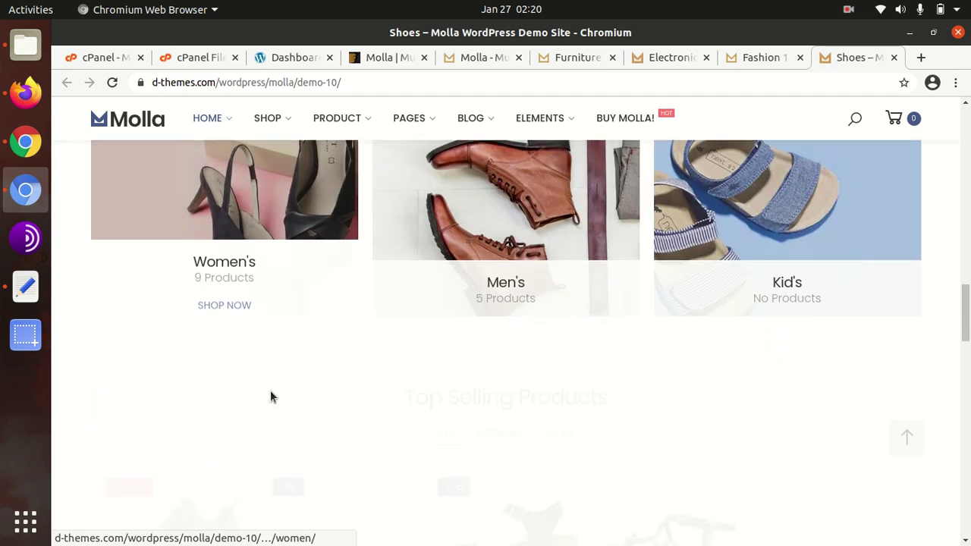
scroll(714, 370, down, 4)
scroll(533, 321, up, 2)
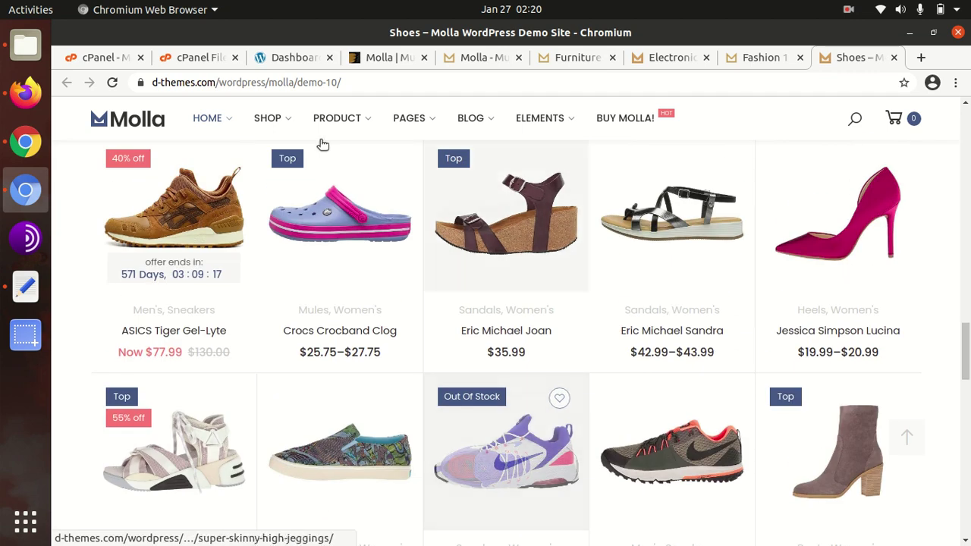
Go to the Electronics 1 demo, dismiss its newsletter popup and scroll to Featured products.
mouse_move(296, 125)
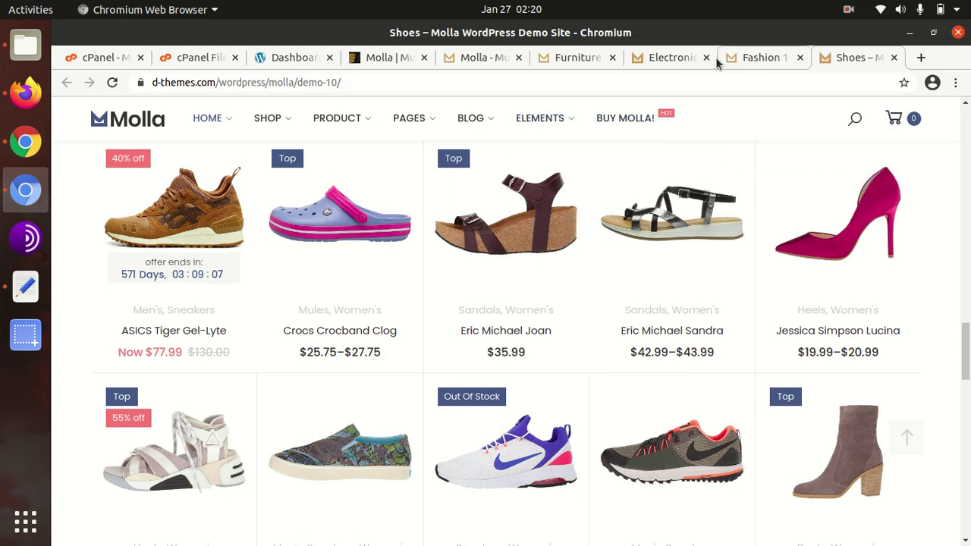
click(657, 61)
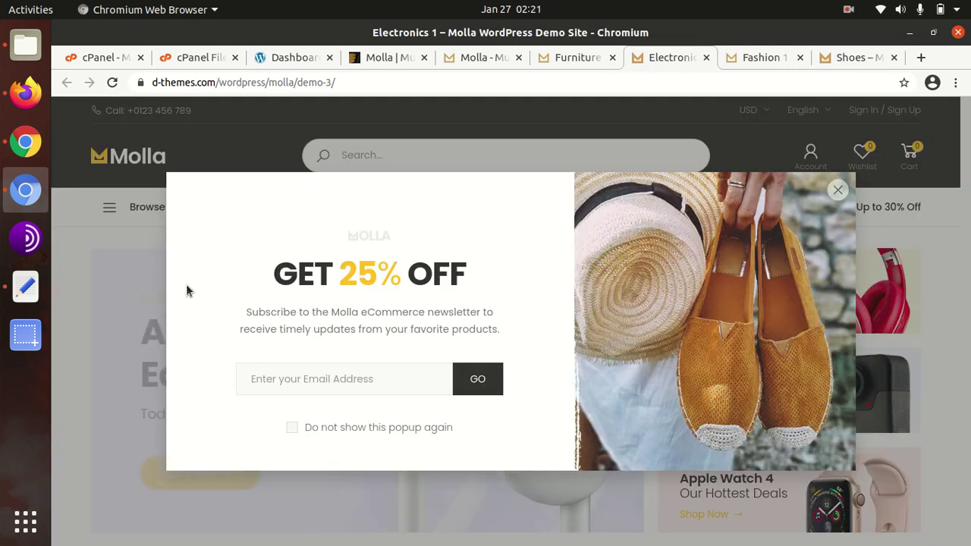
click(836, 190)
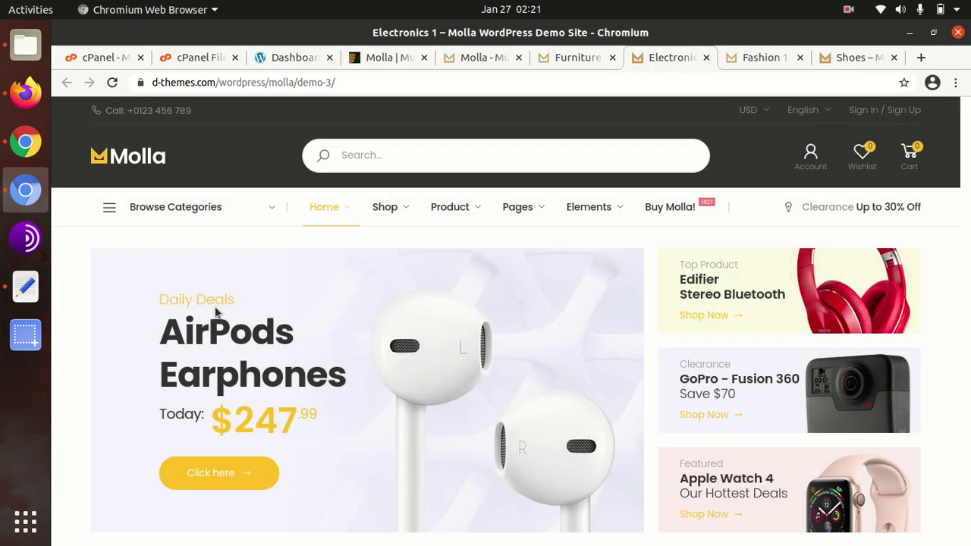
scroll(261, 320, down, 5)
scroll(162, 335, down, 4)
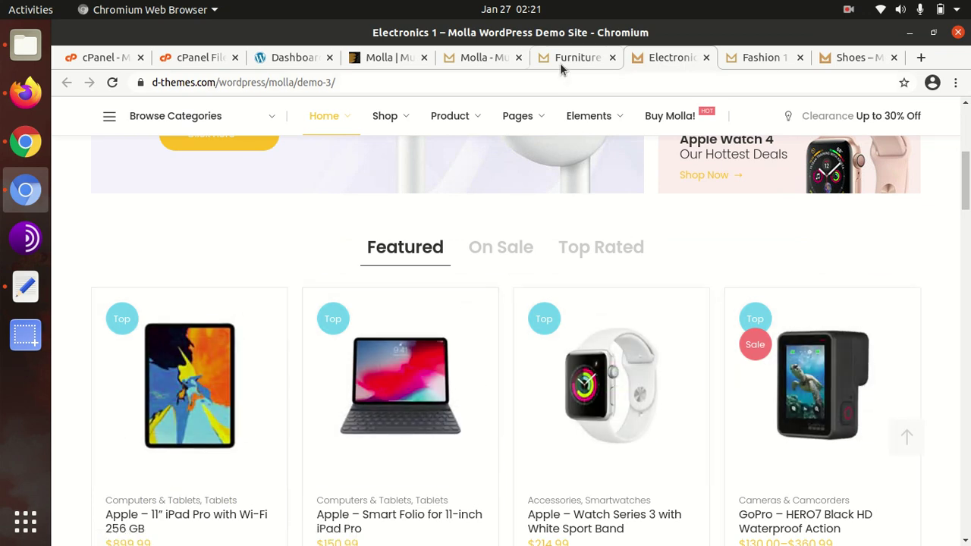
Go to the Molla theme's ThemeForest item page and look over the author details.
click(483, 64)
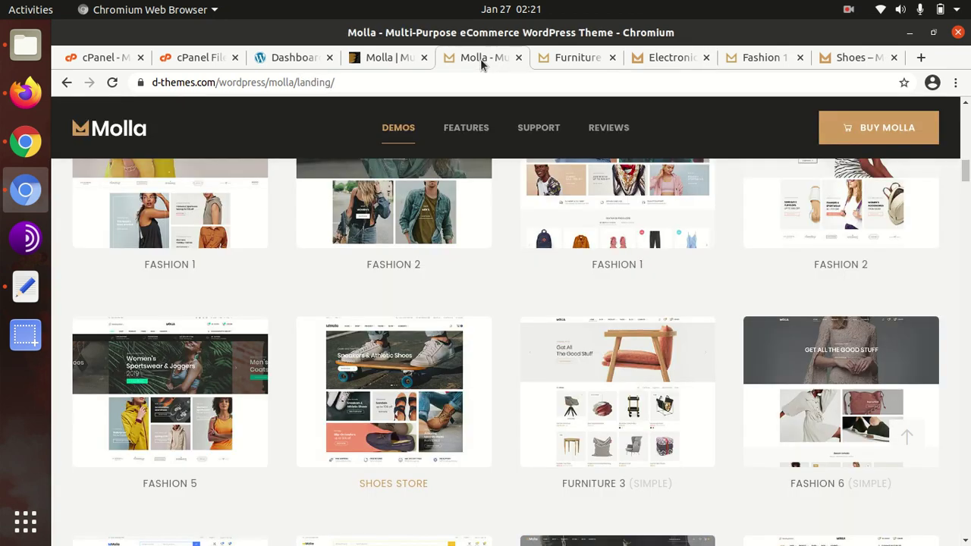
click(371, 57)
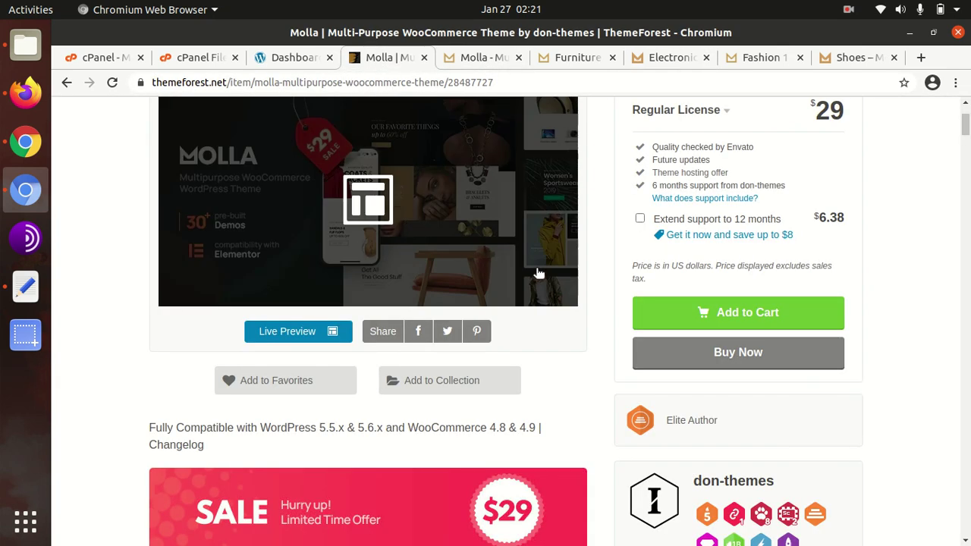
scroll(698, 384, down, 3)
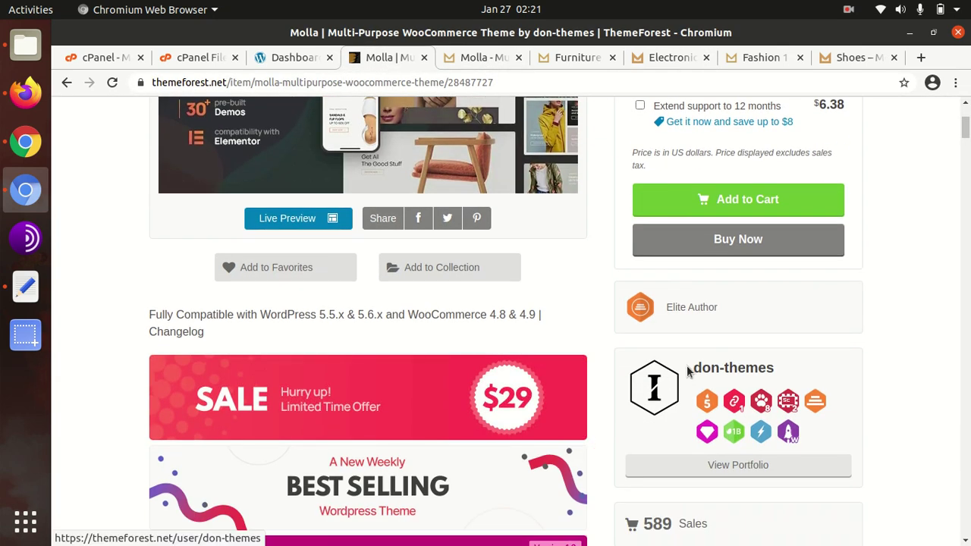
drag(691, 368, 775, 370)
click(726, 313)
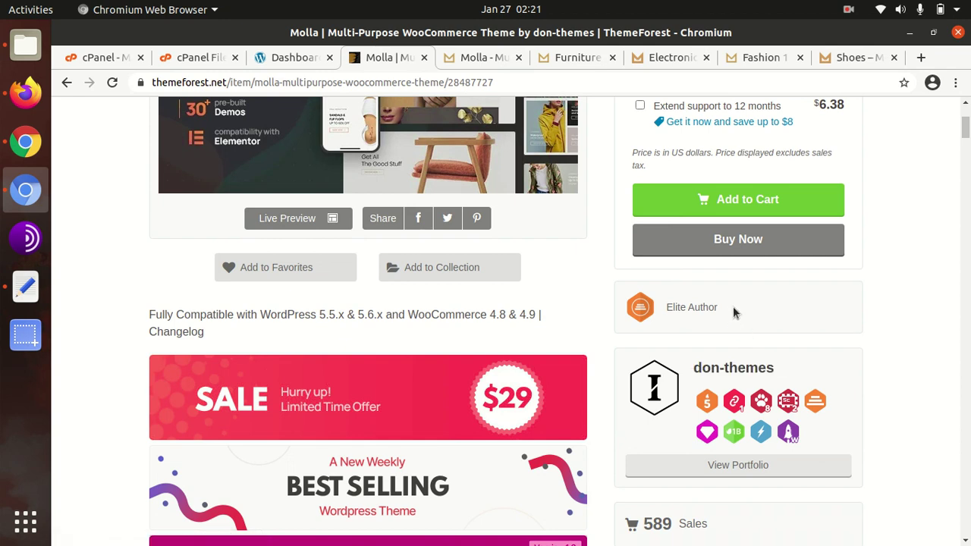
Scroll down the item details to the 30+ Exclusive Demo Concepts gallery.
scroll(696, 351, down, 8)
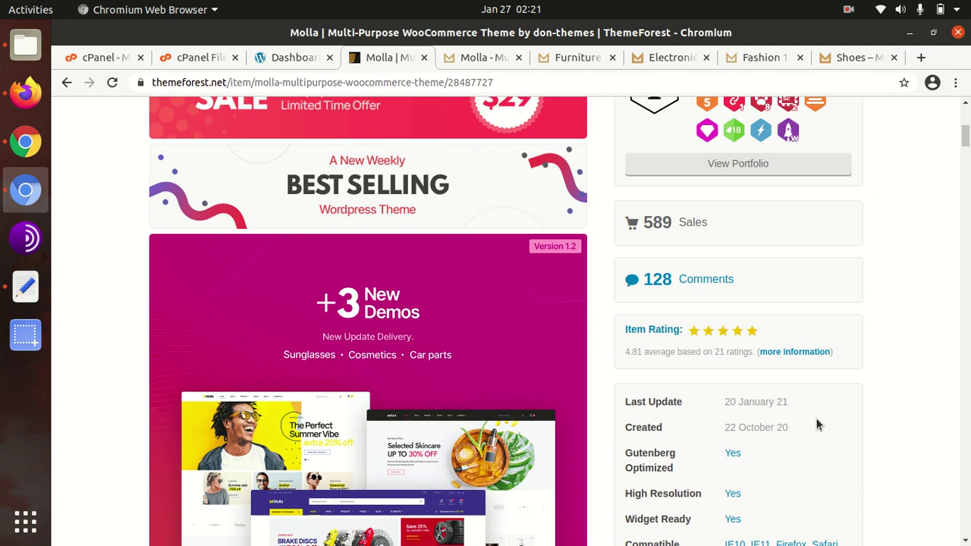
scroll(545, 384, down, 8)
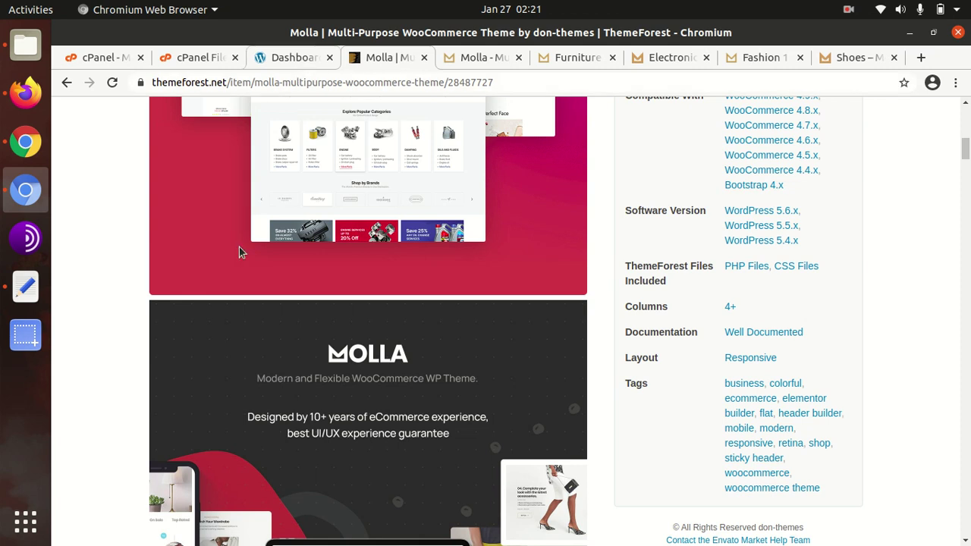
scroll(129, 306, down, 5)
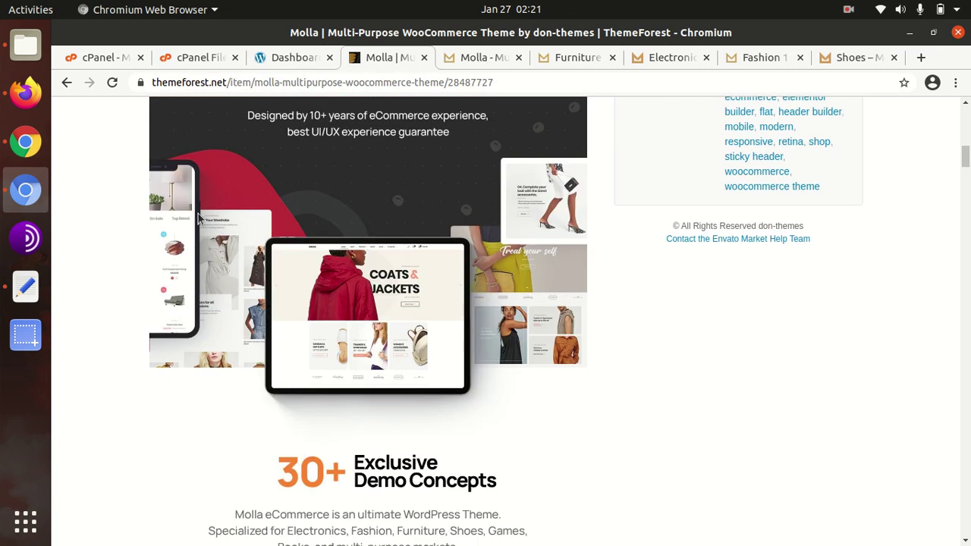
scroll(206, 340, down, 10)
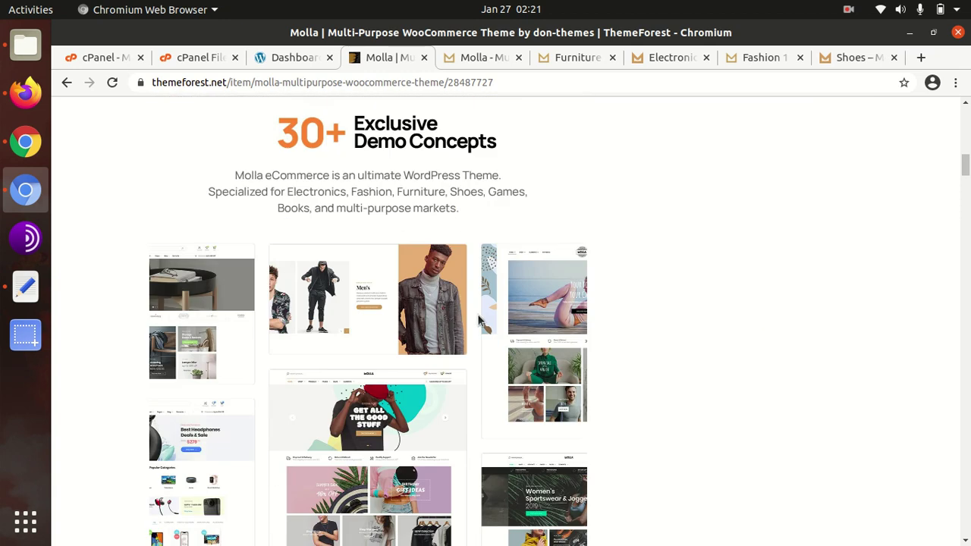
scroll(733, 317, down, 5)
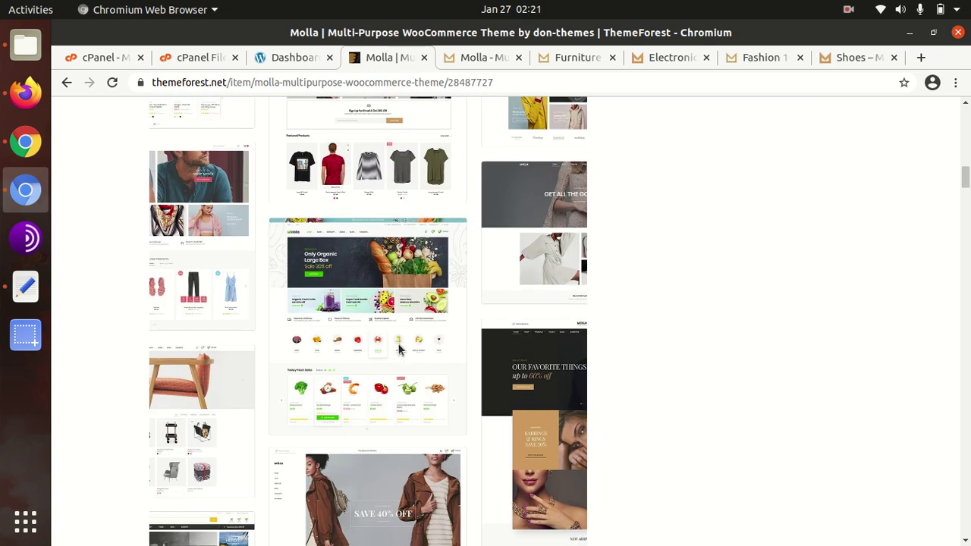
scroll(379, 349, down, 3)
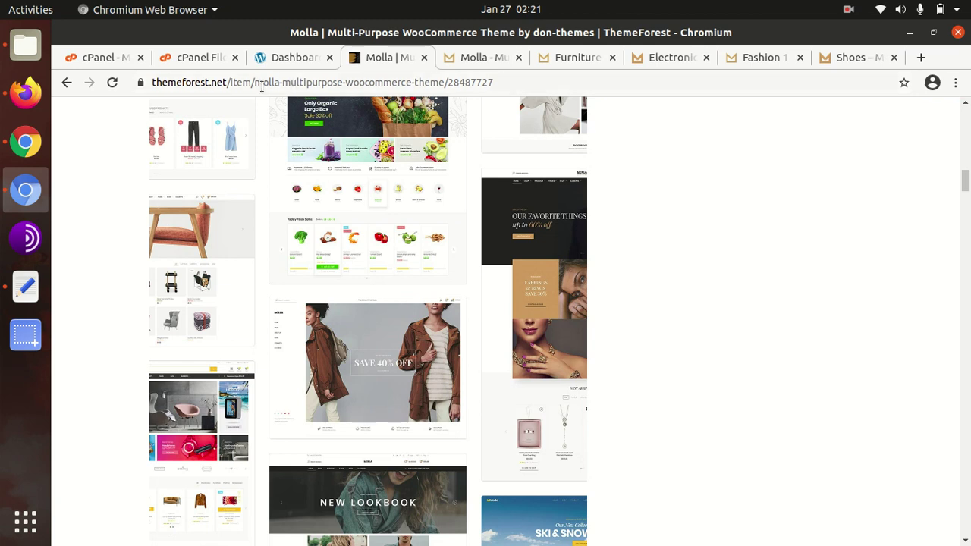
Confirm in Files that Molla's Theme files folder holds molla.zip, then return to the WordPress Dashboard.
click(10, 54)
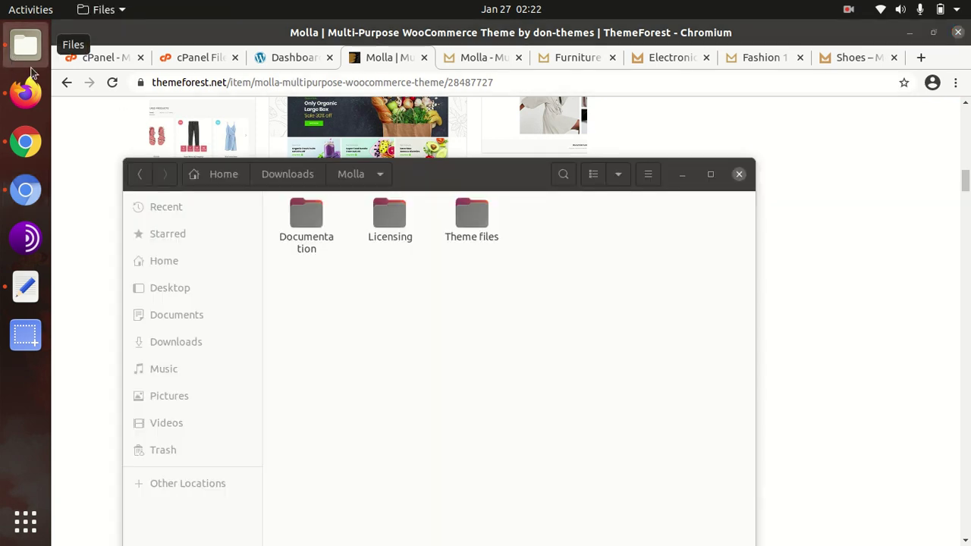
click(304, 222)
click(386, 220)
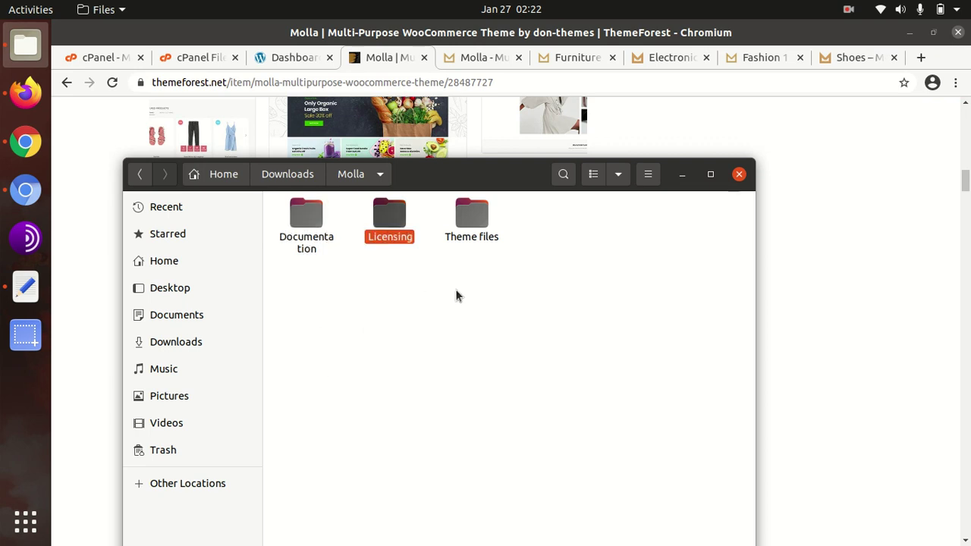
double_click(475, 216)
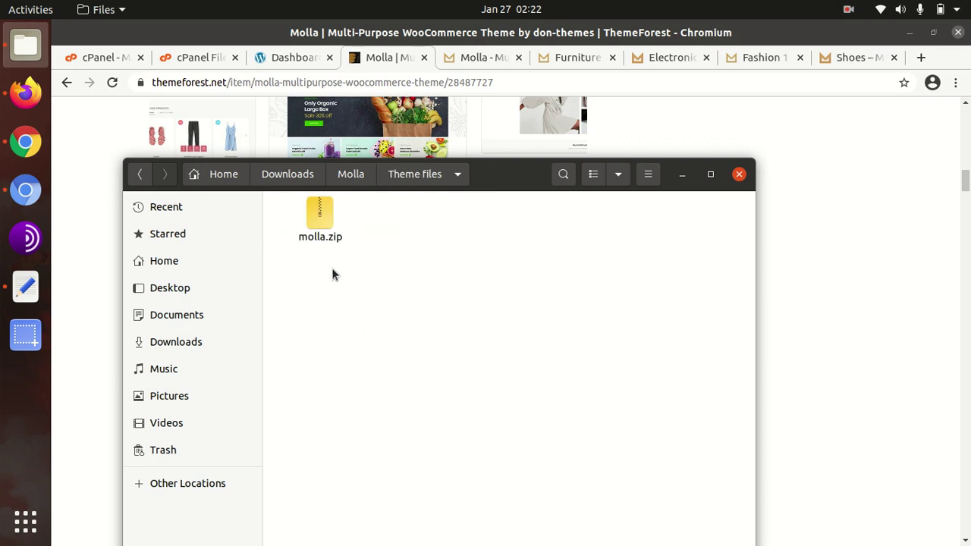
click(351, 176)
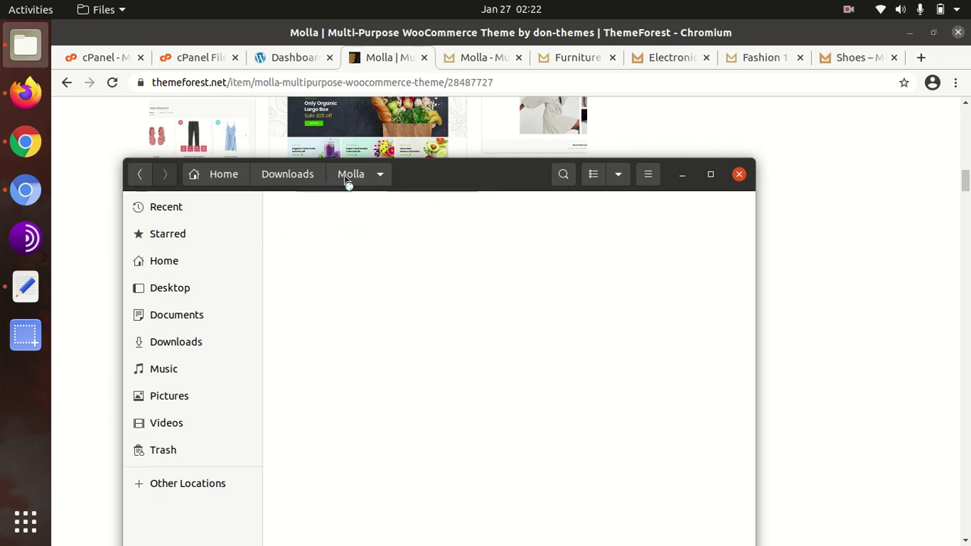
click(291, 61)
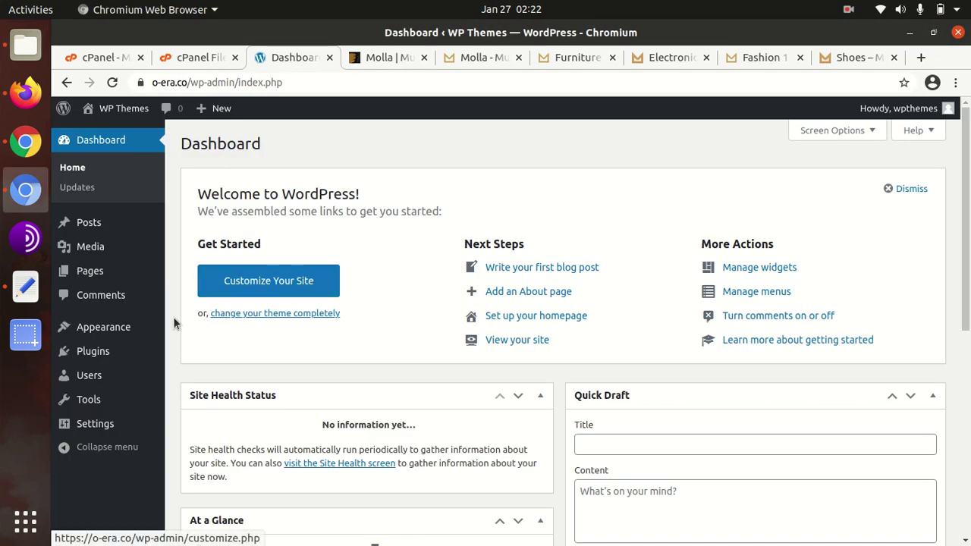
Go to Appearance > Themes and reveal the theme .zip upload panel.
scroll(336, 313, down, 3)
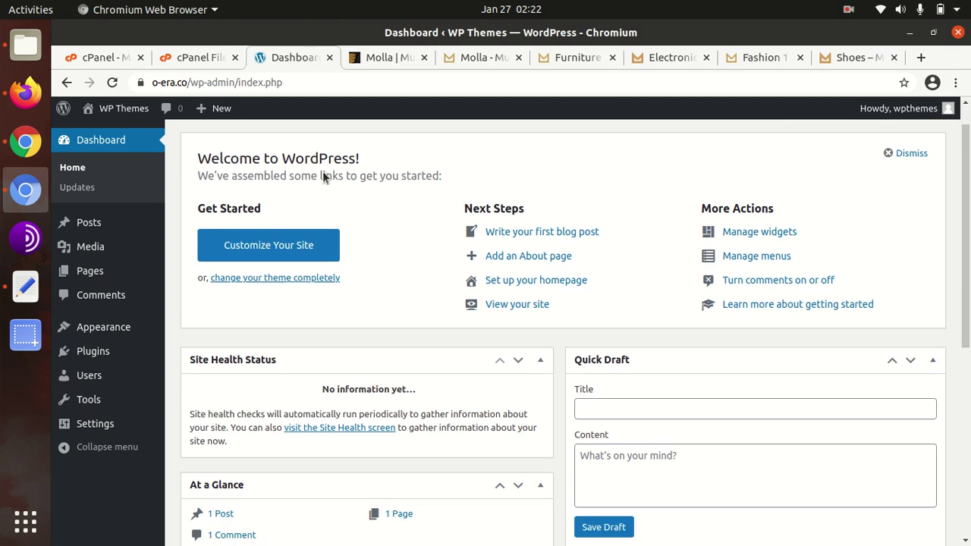
scroll(354, 349, up, 3)
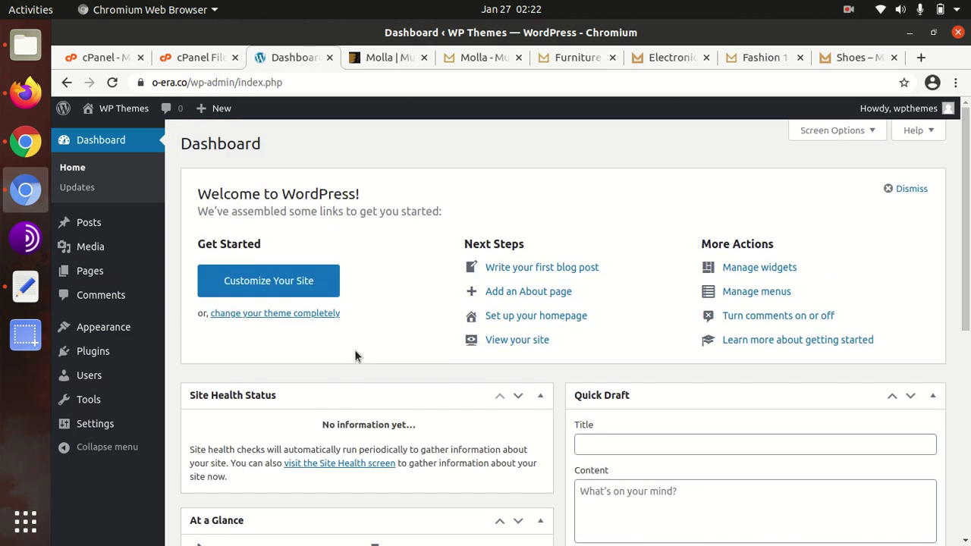
mouse_move(89, 340)
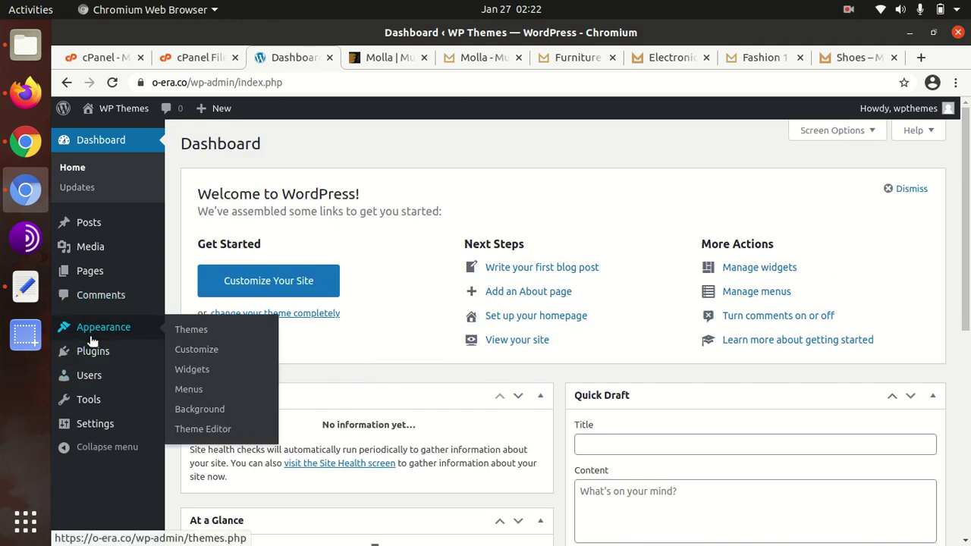
click(204, 338)
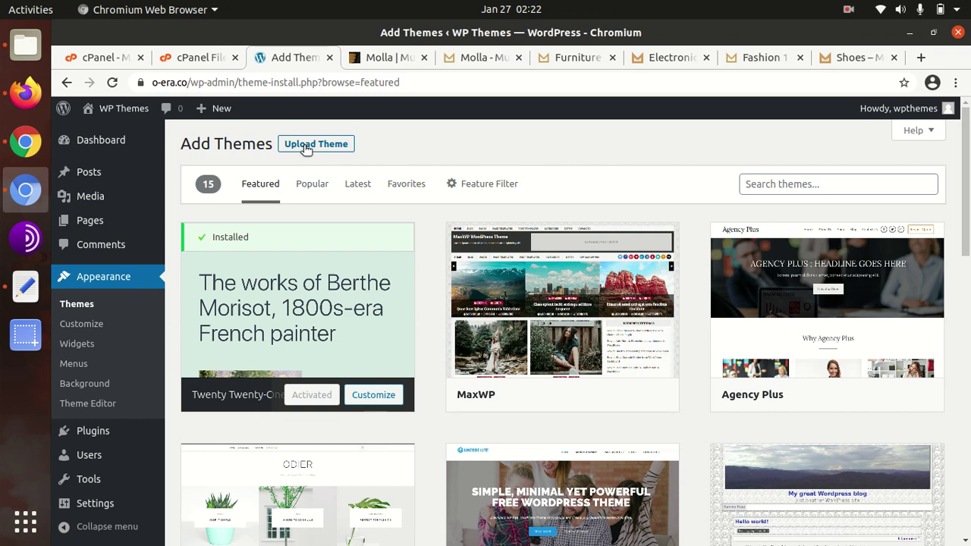
click(306, 146)
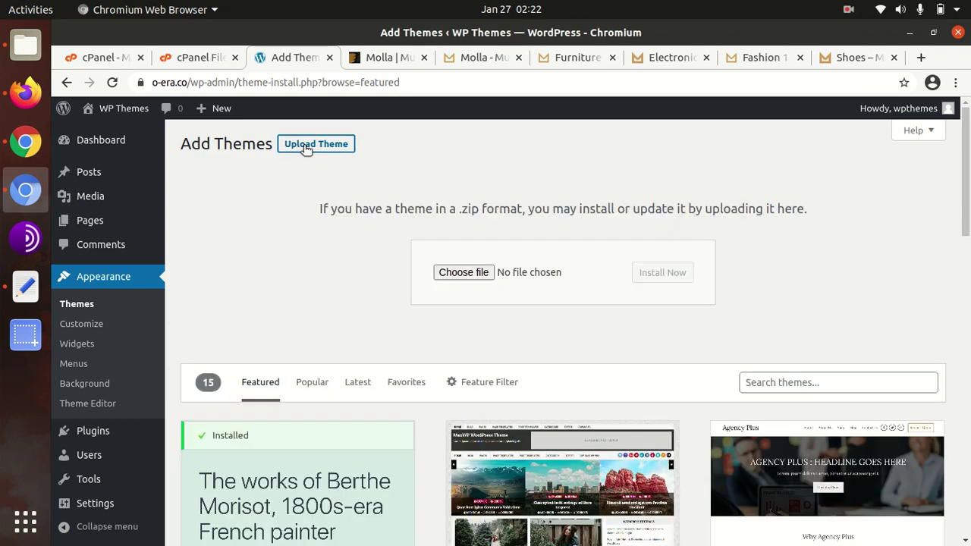
Browse to Molla > Theme files for the zip, cancel the upload, and go to cPanel File Manager.
click(462, 272)
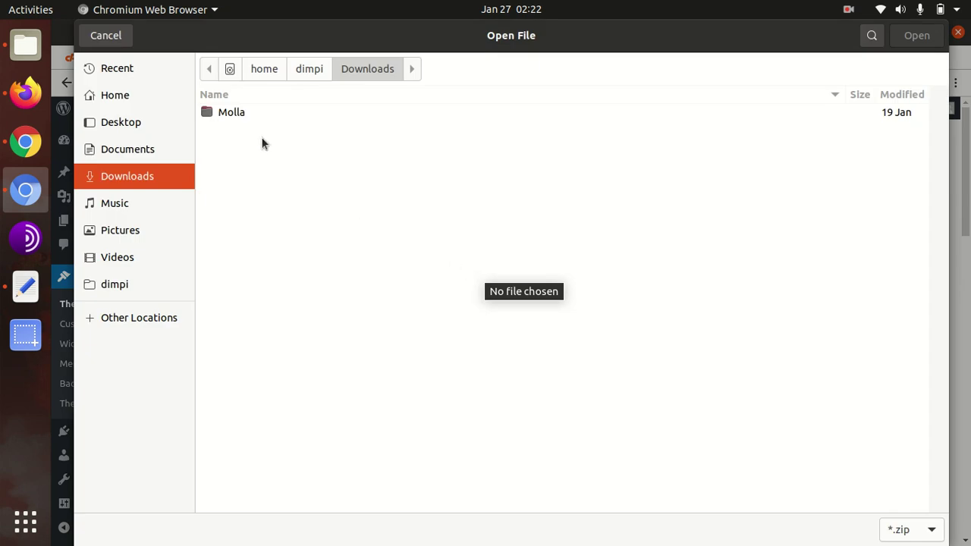
double_click(247, 116)
double_click(264, 145)
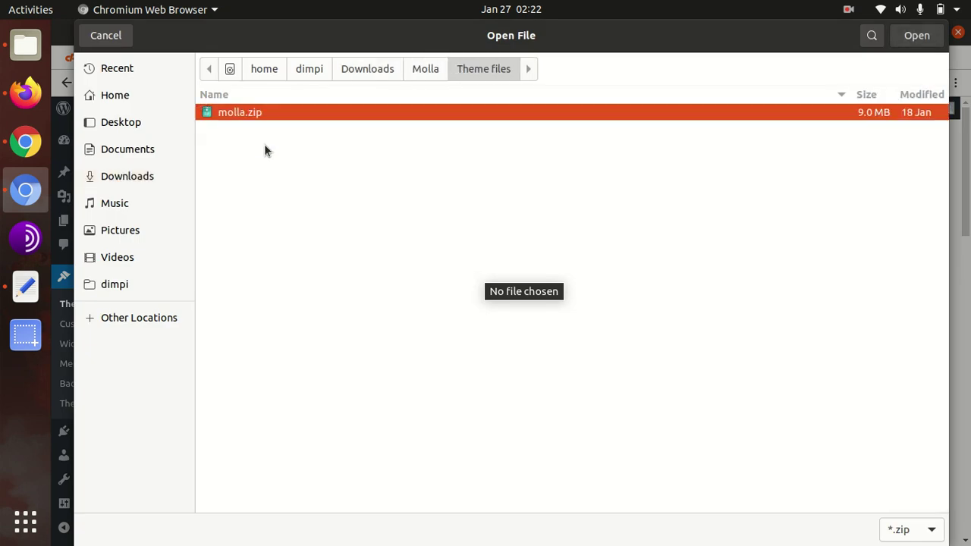
click(116, 37)
click(200, 57)
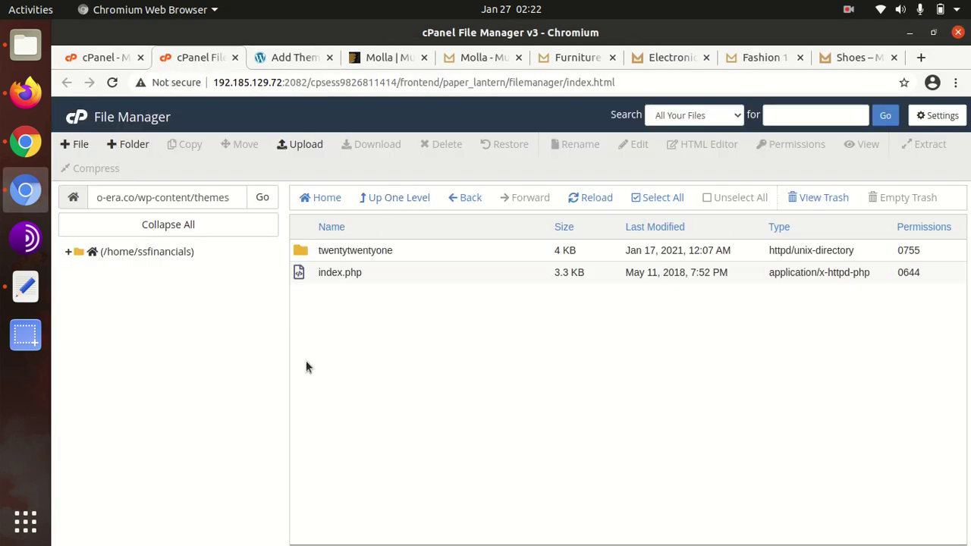
Upload molla.zip from Downloads/Molla/Theme files into wp-content/themes until it reaches 100%.
click(304, 145)
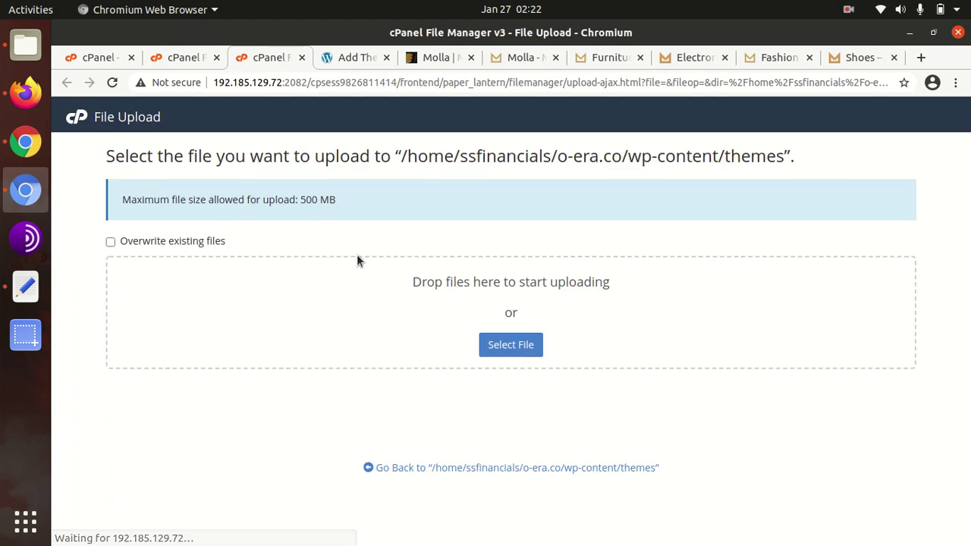
click(490, 346)
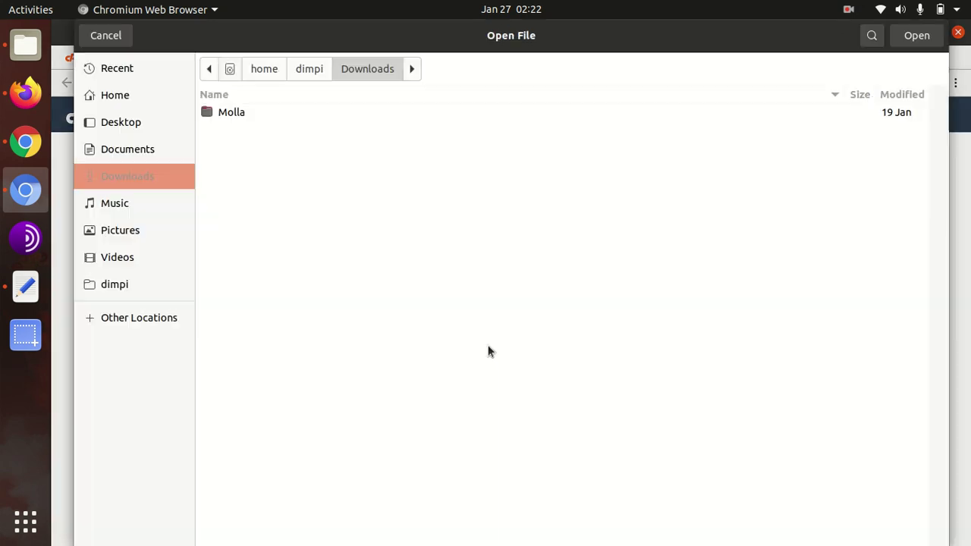
double_click(221, 112)
double_click(252, 148)
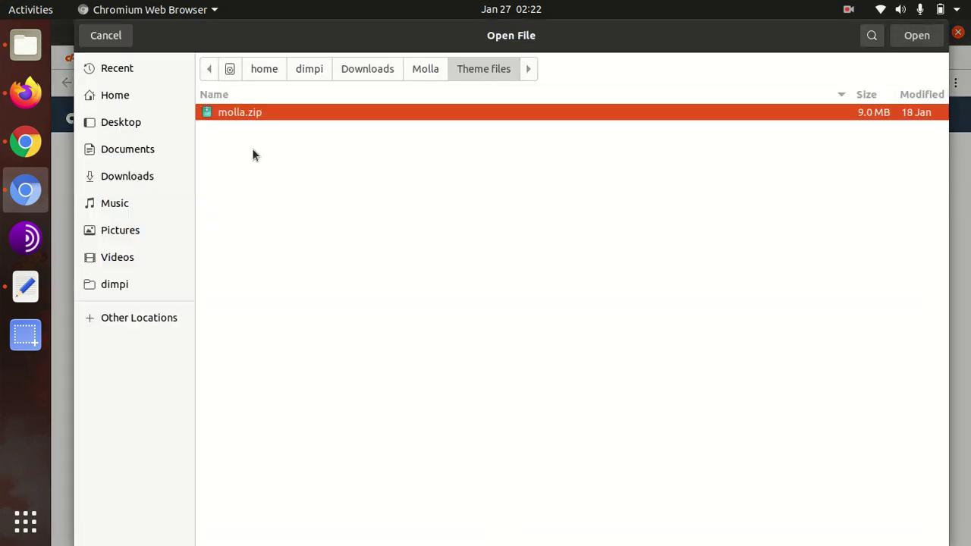
click(912, 38)
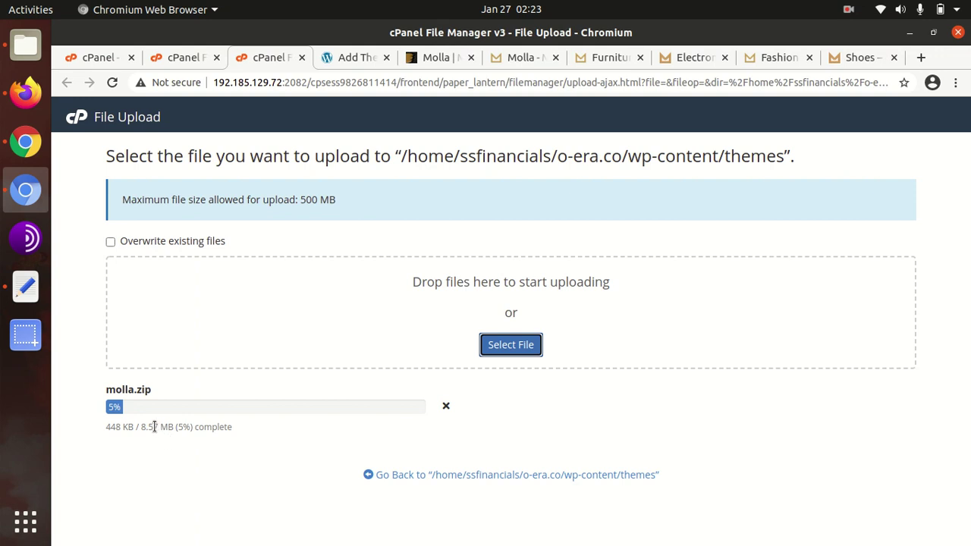
drag(141, 427, 156, 429)
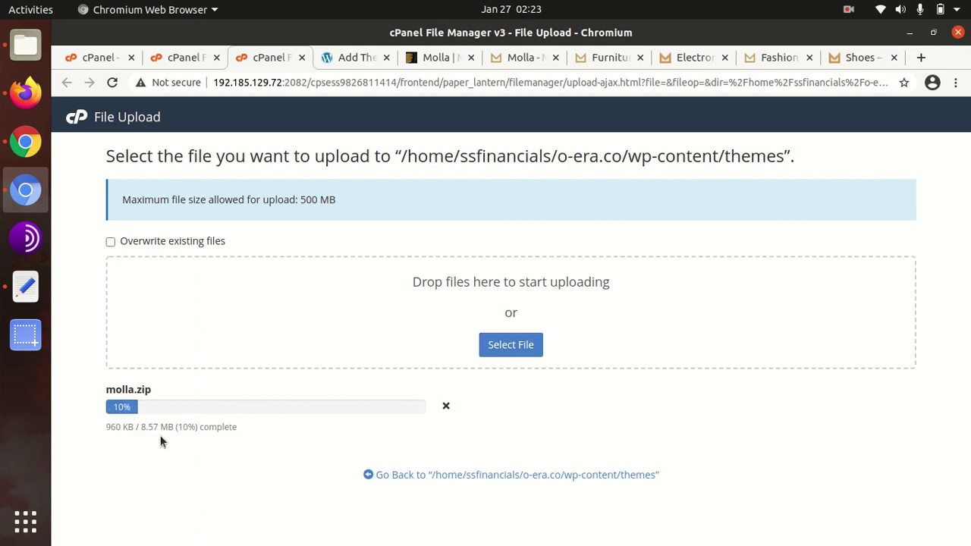
drag(141, 427, 159, 430)
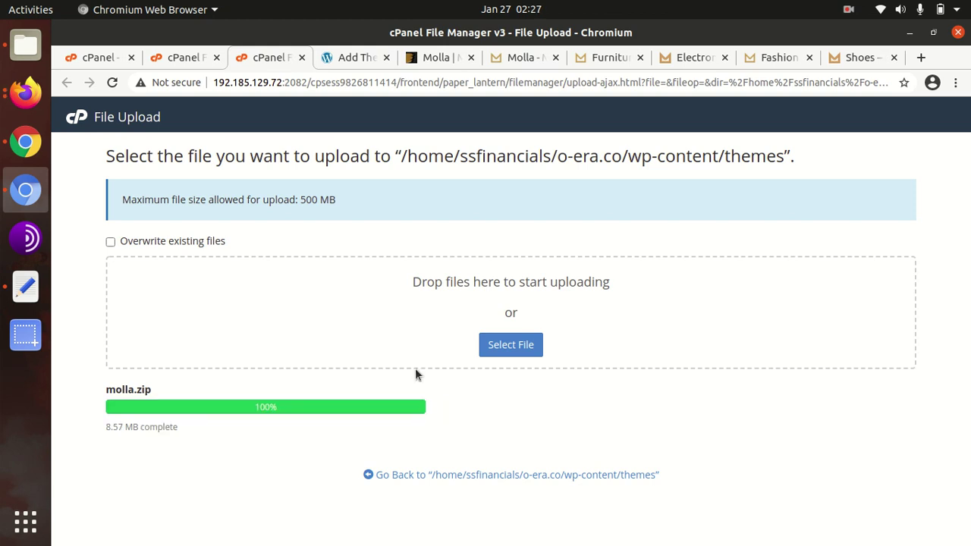
Extract molla.zip into a new molla folder in themes and check its contents.
click(444, 473)
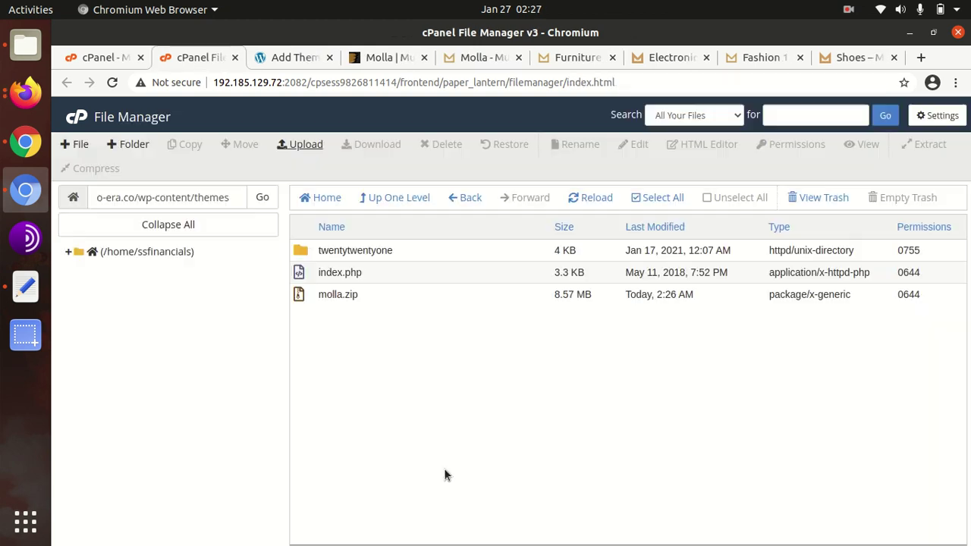
click(393, 295)
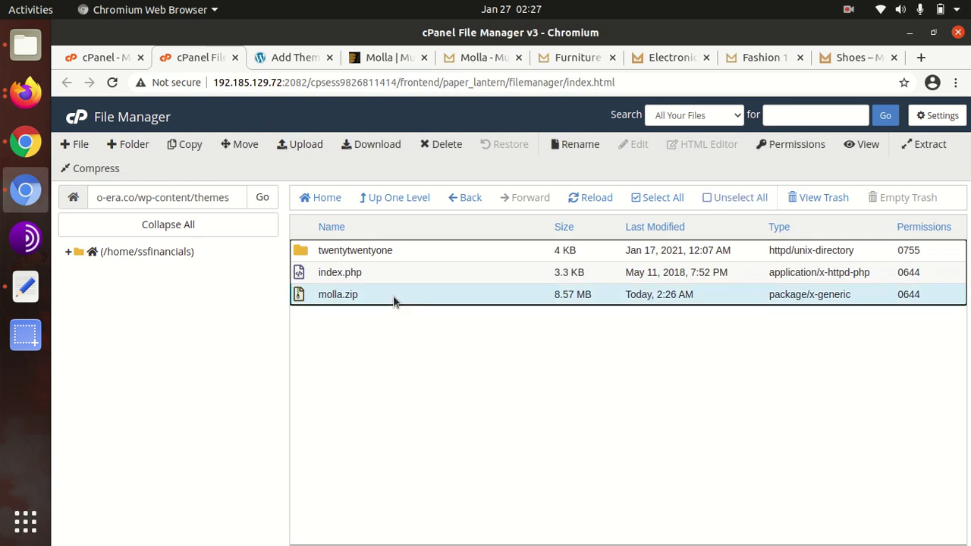
right_click(393, 295)
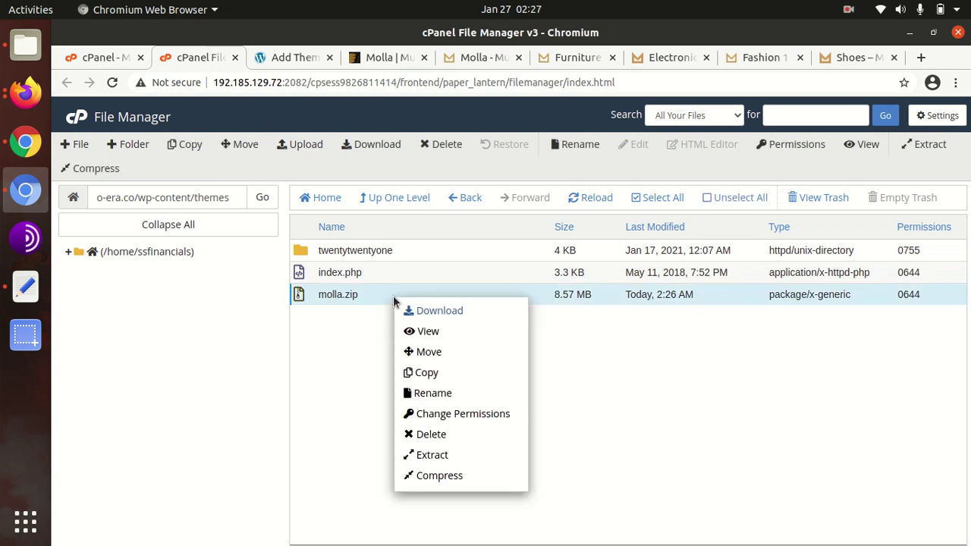
click(425, 455)
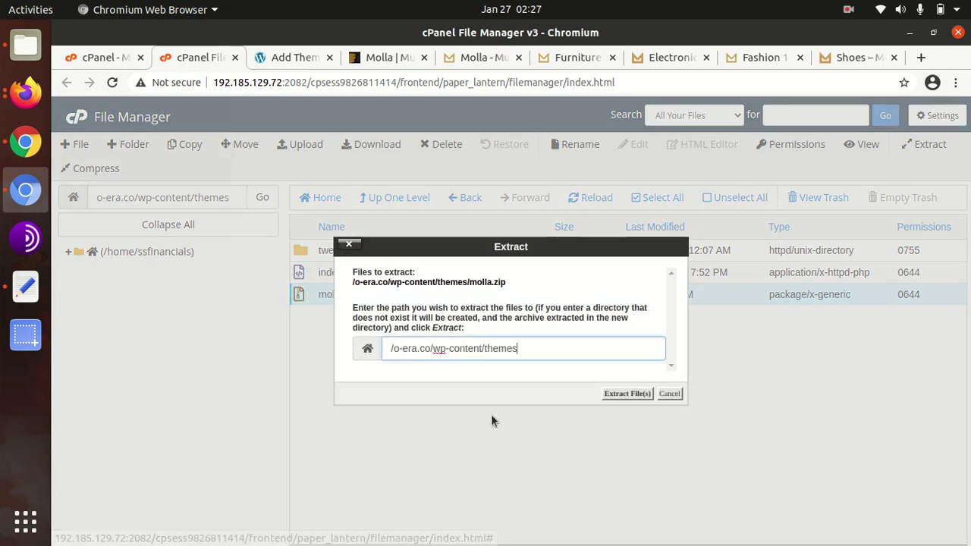
click(615, 394)
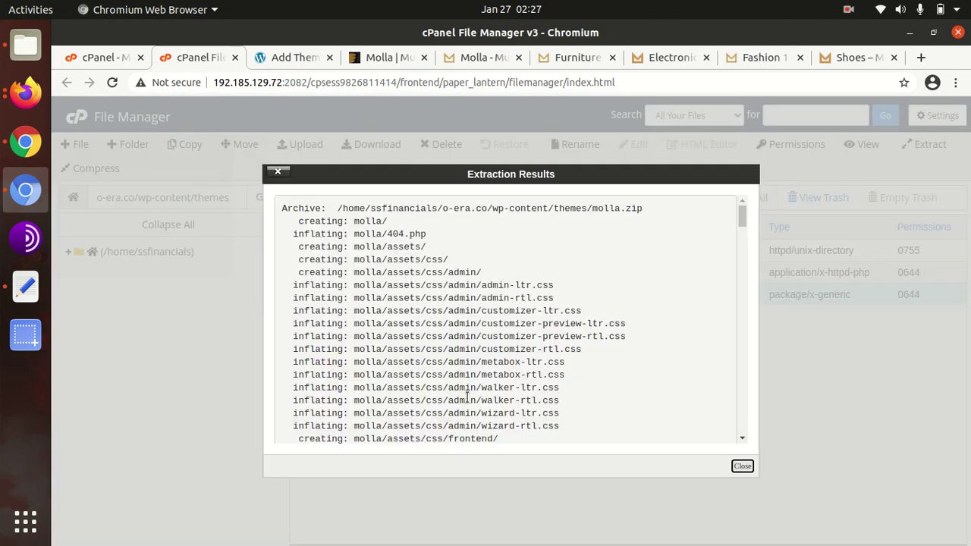
click(741, 466)
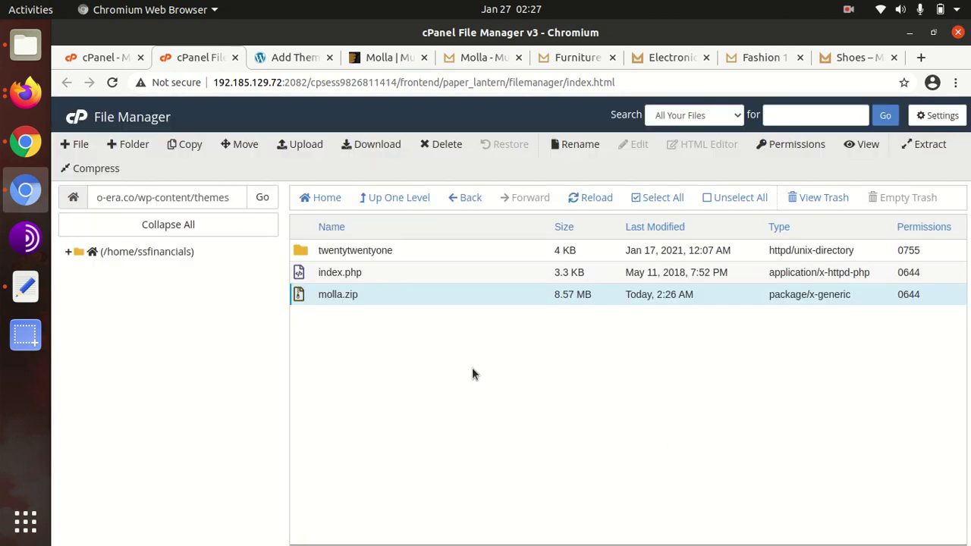
click(575, 197)
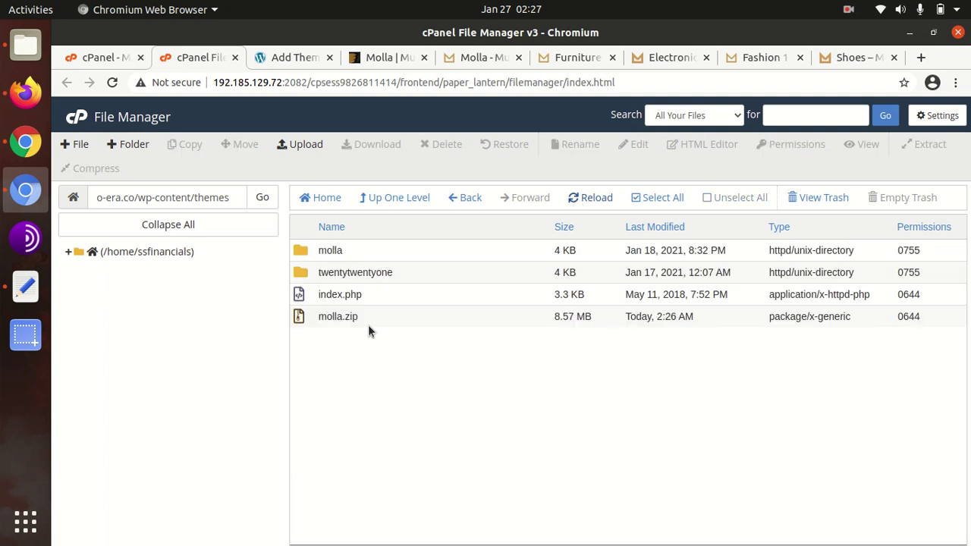
double_click(350, 253)
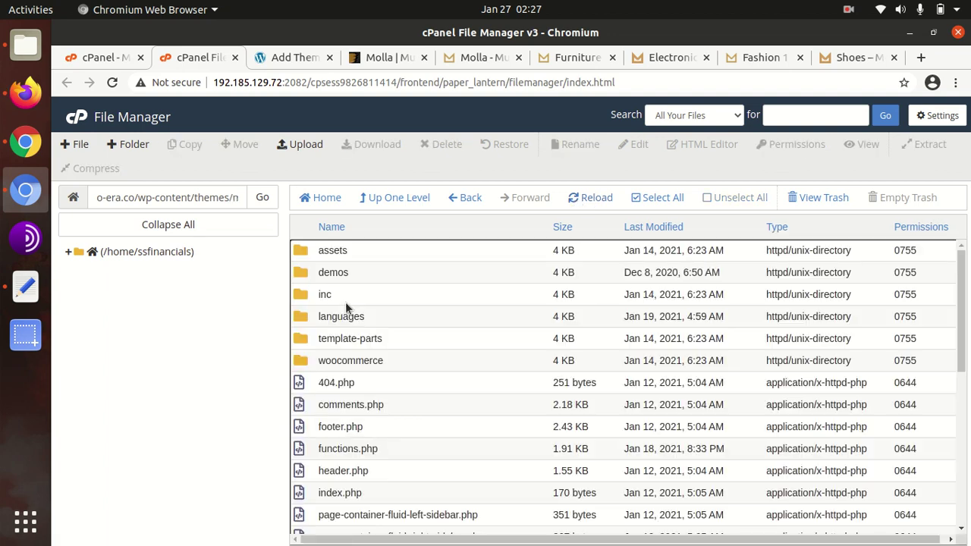
scroll(351, 305, down, 3)
scroll(350, 307, up, 3)
scroll(361, 280, down, 5)
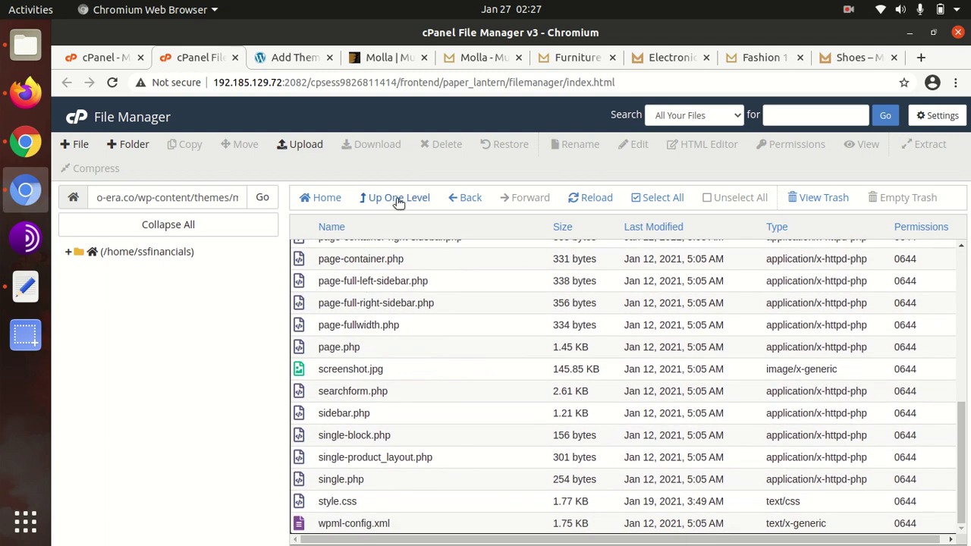
Permanently delete molla.zip from the themes folder, skipping the trash.
click(394, 199)
click(360, 318)
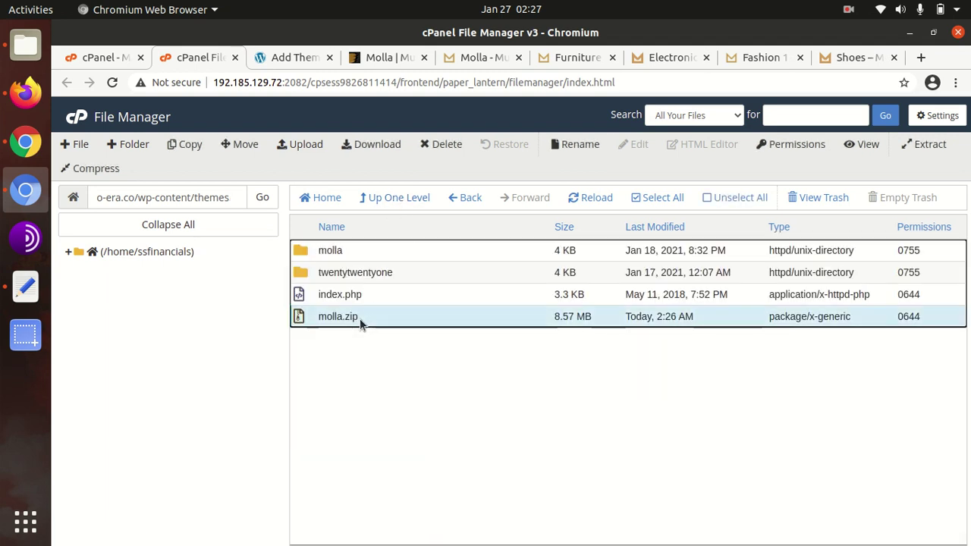
click(434, 148)
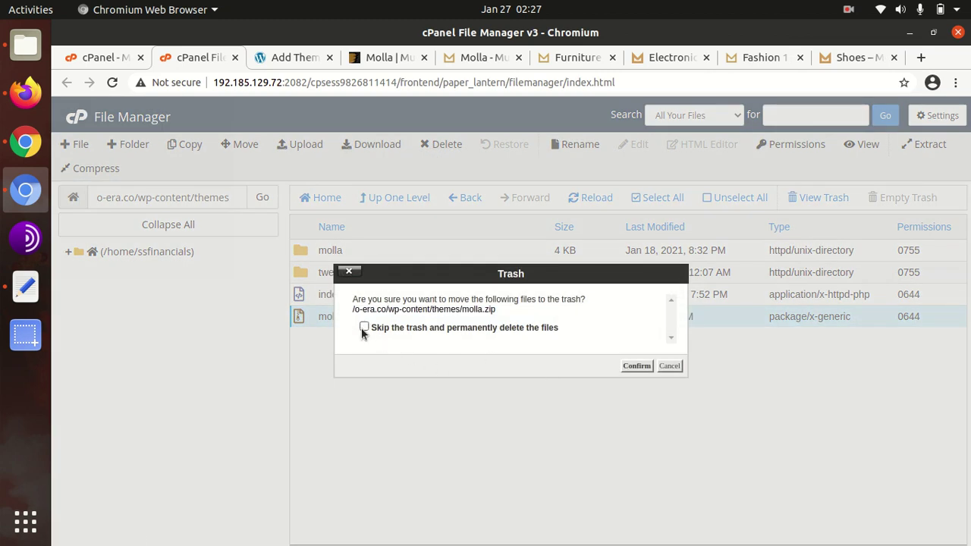
click(363, 329)
click(644, 365)
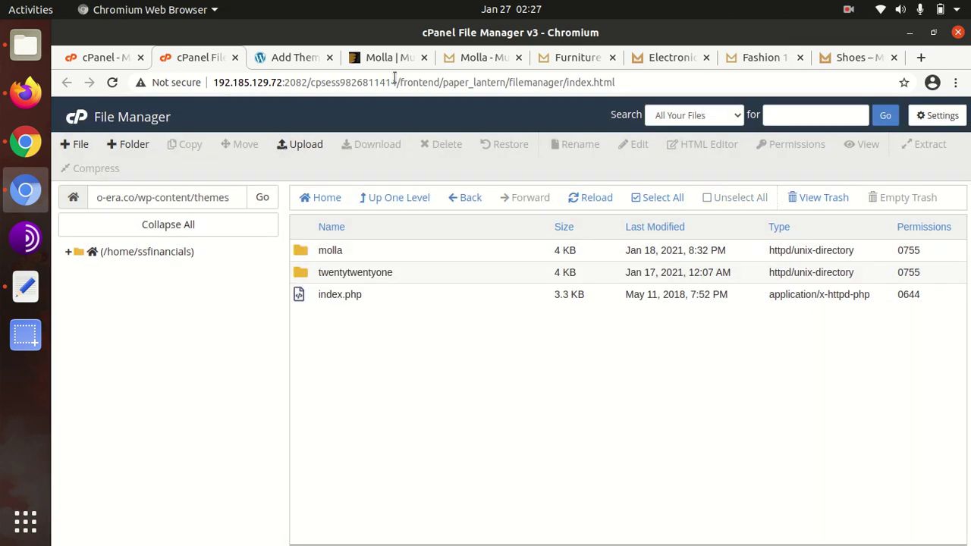
View the Molla 1.2.4 theme details on the Themes page and activate it.
click(279, 60)
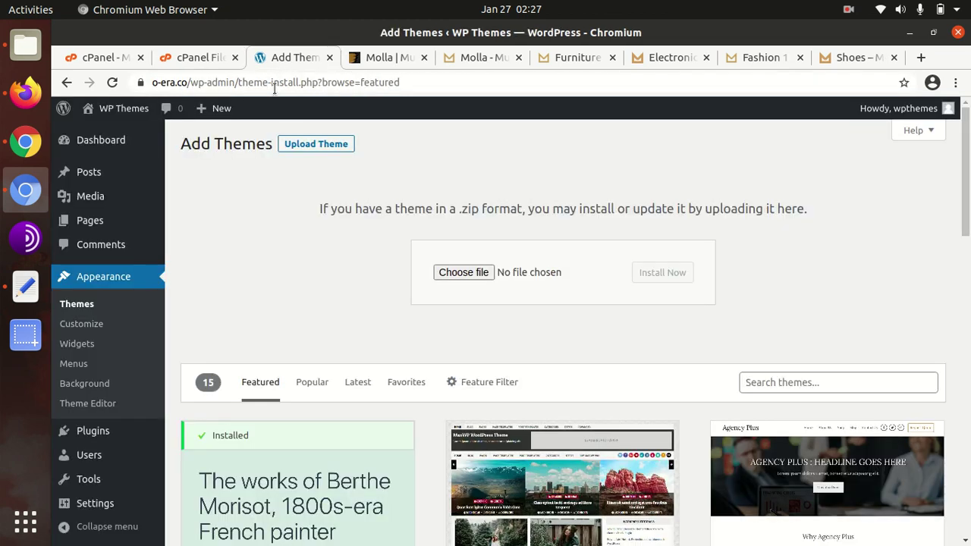
click(94, 306)
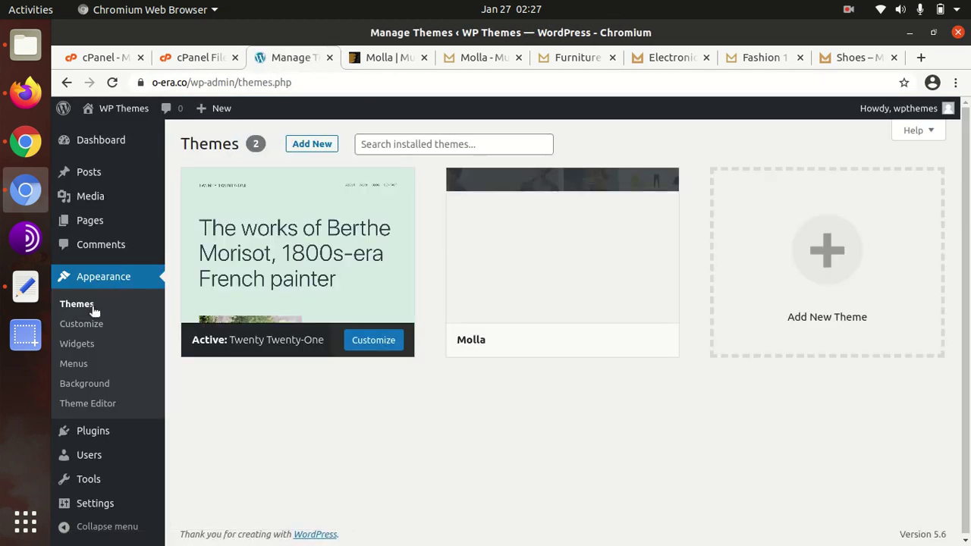
mouse_move(570, 281)
click(552, 261)
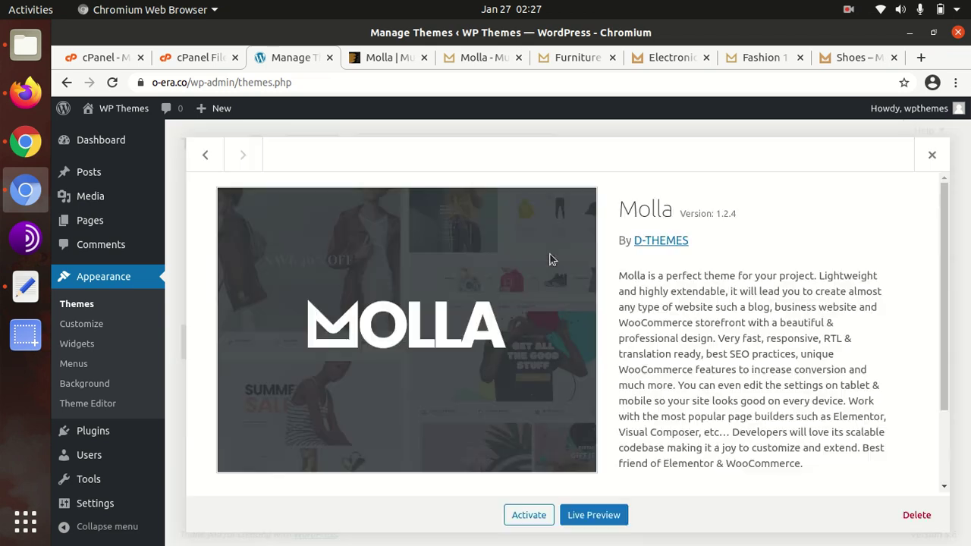
drag(621, 211, 737, 215)
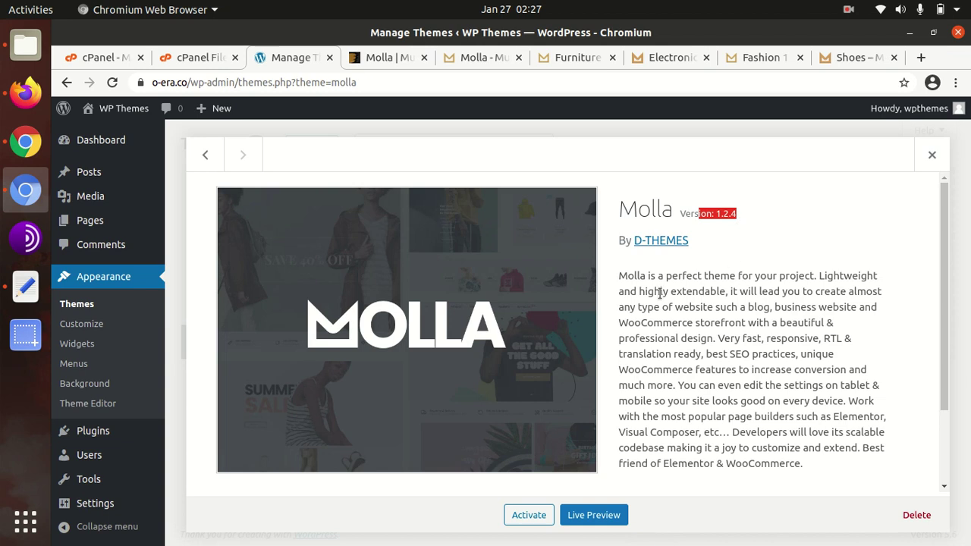
drag(619, 275, 811, 275)
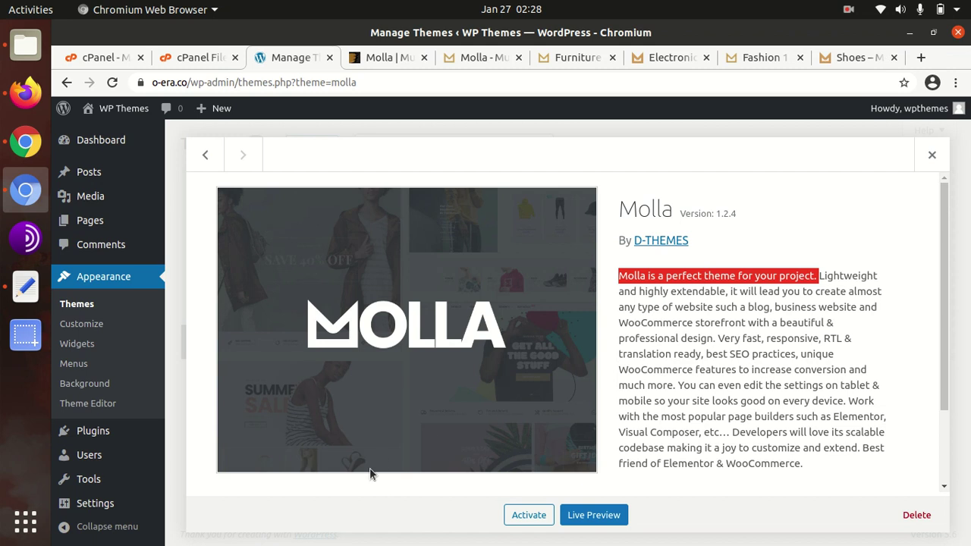
scroll(425, 485, down, 3)
click(519, 517)
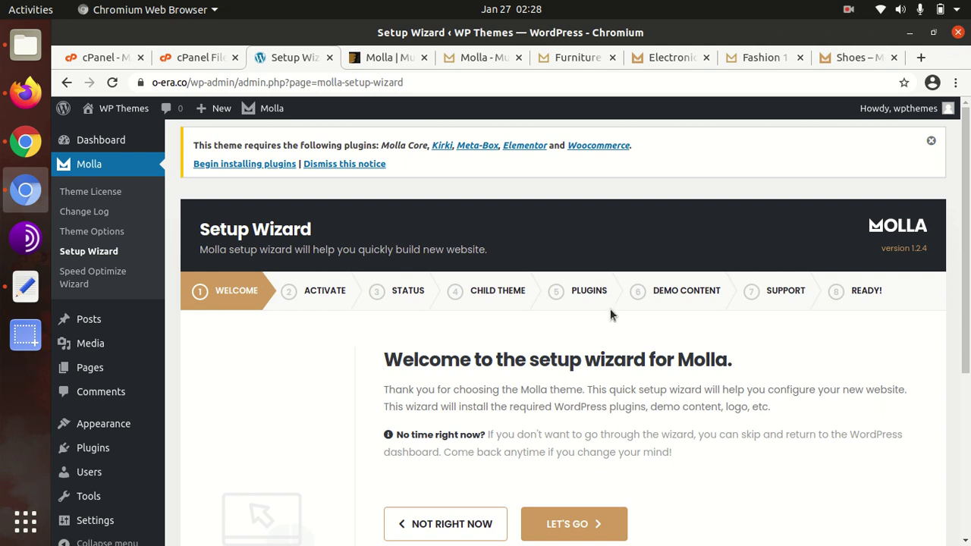
Start the Molla Setup Wizard with LET'S GO and skip the Activate step without a purchase code.
scroll(604, 317, down, 3)
scroll(448, 382, up, 3)
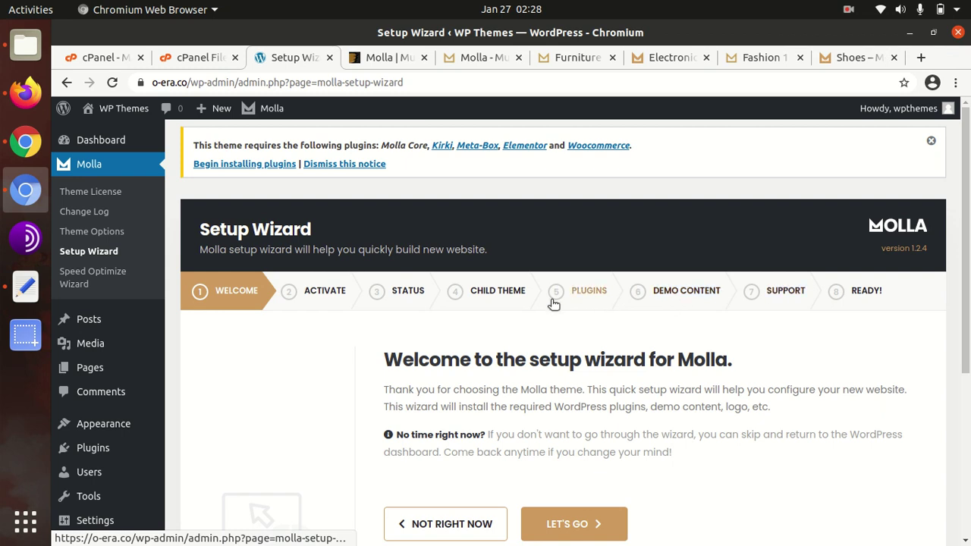
scroll(344, 326, down, 1)
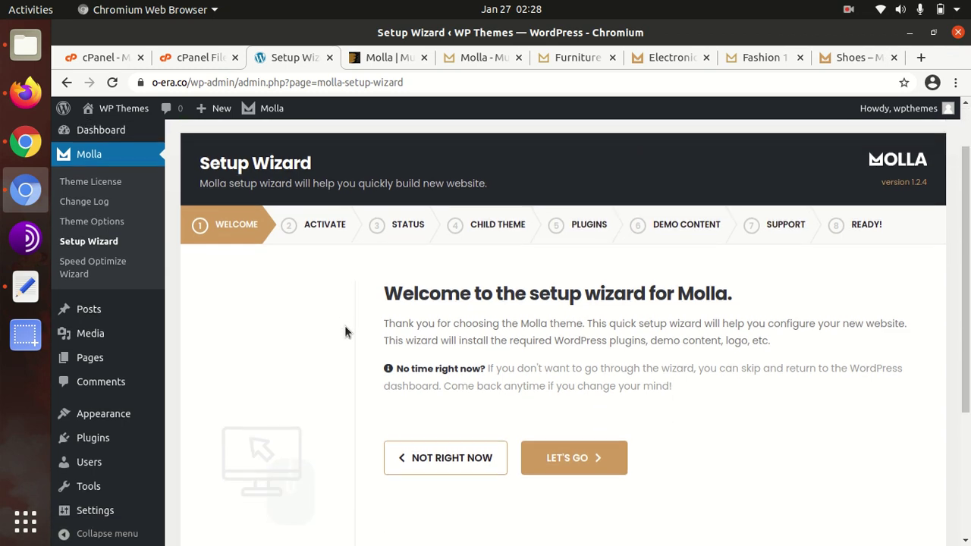
scroll(345, 327, up, 1)
scroll(326, 318, down, 3)
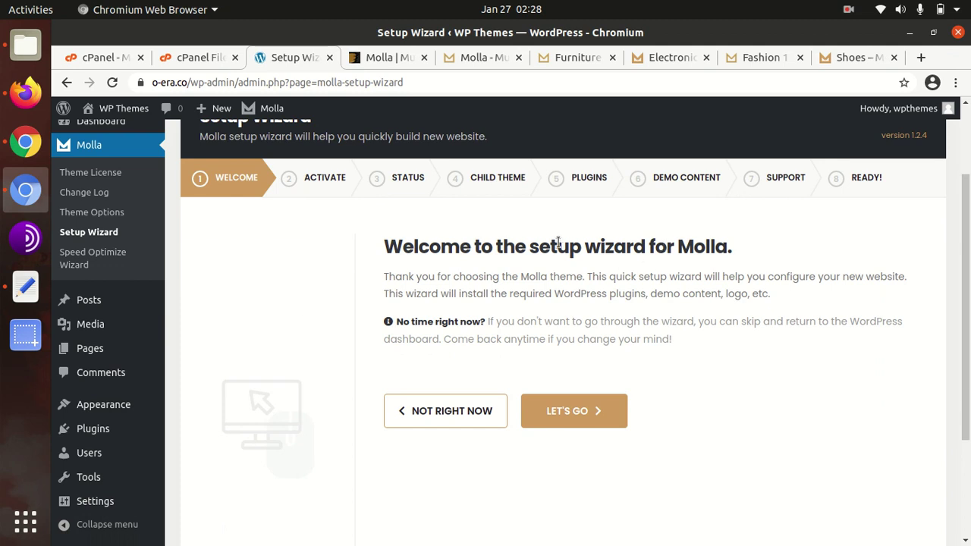
drag(570, 246, 715, 270)
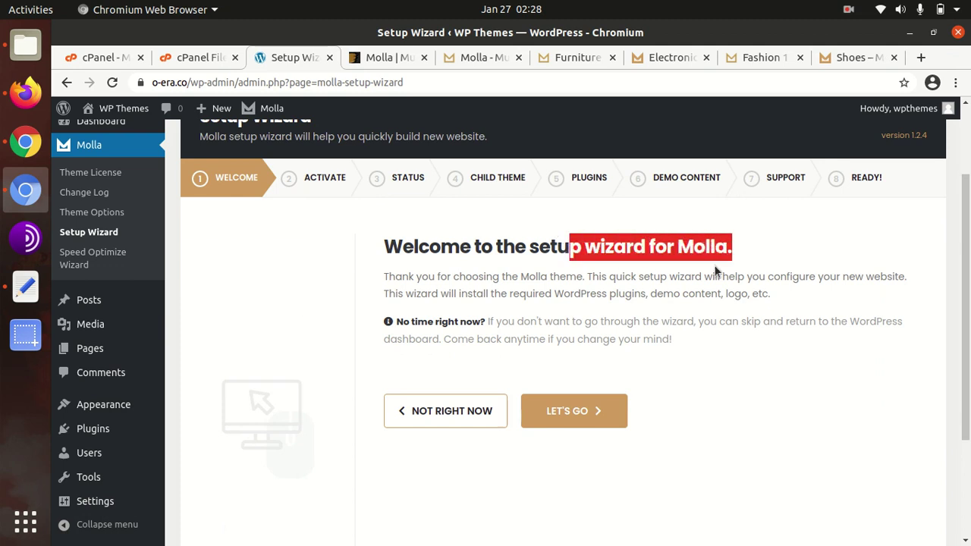
click(697, 399)
click(586, 419)
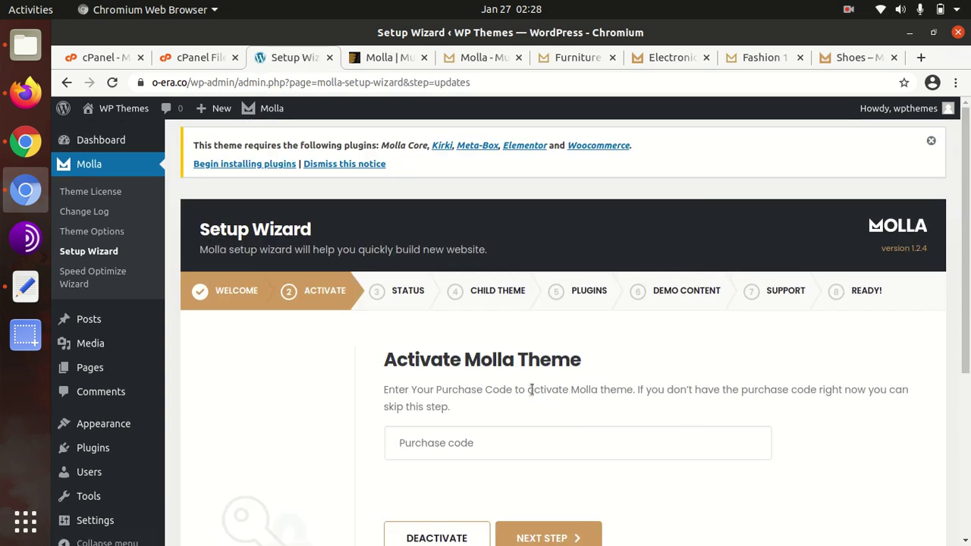
scroll(402, 341, down, 3)
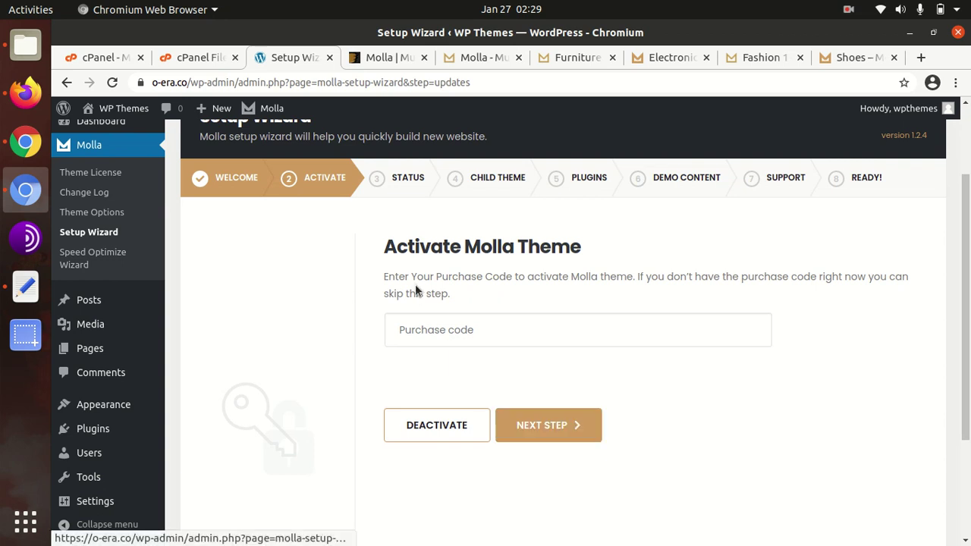
click(537, 432)
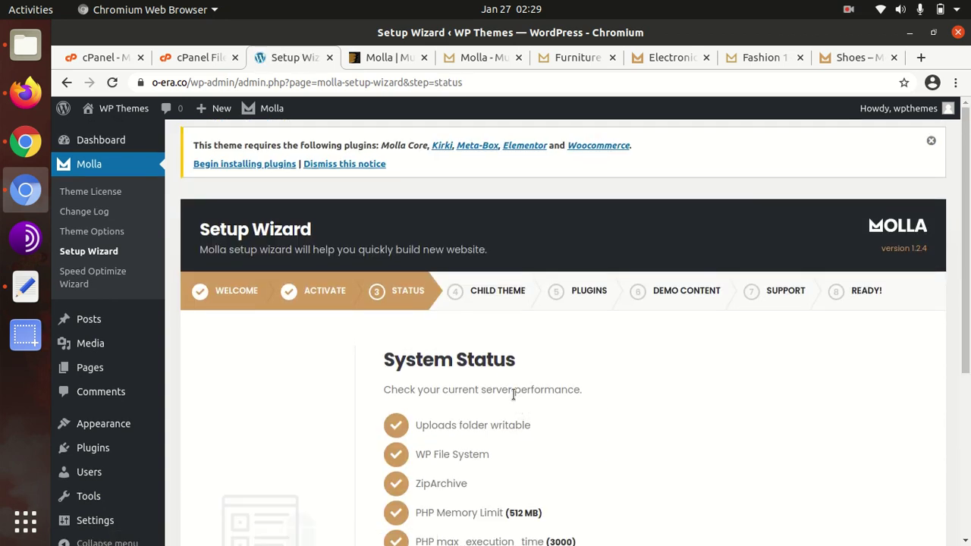
Highlight the PHP limits: 3000 max execution time, 512 MB memory, 5000 max input vars.
scroll(515, 391, down, 4)
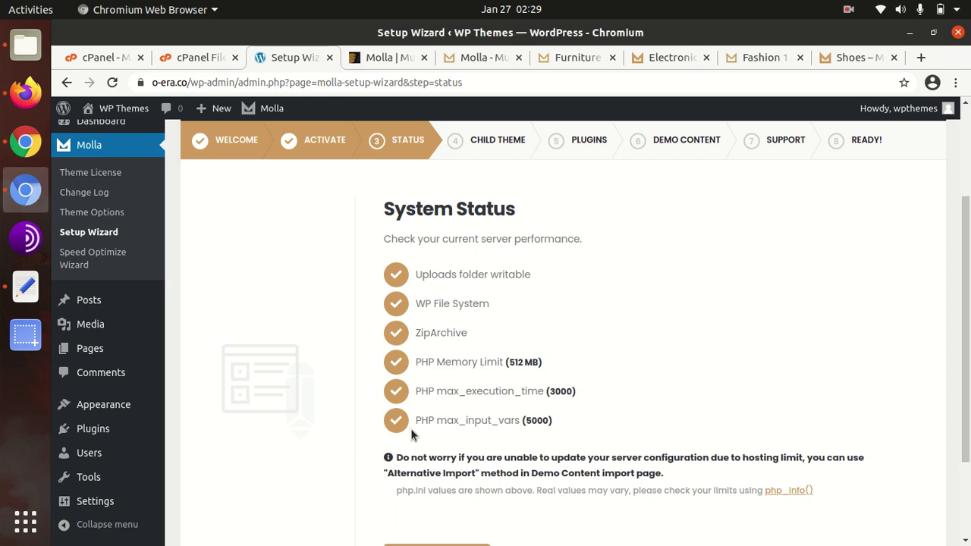
drag(536, 392, 579, 398)
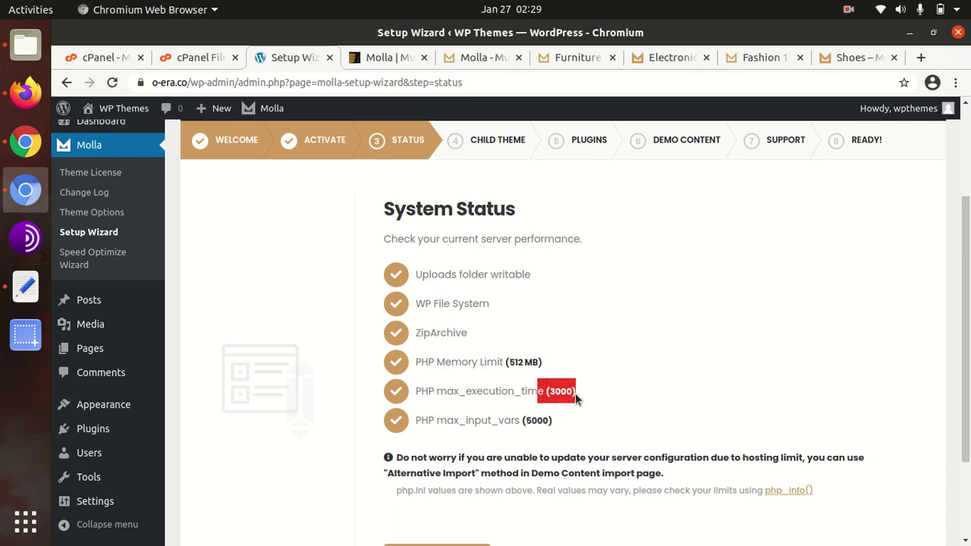
drag(506, 362, 558, 368)
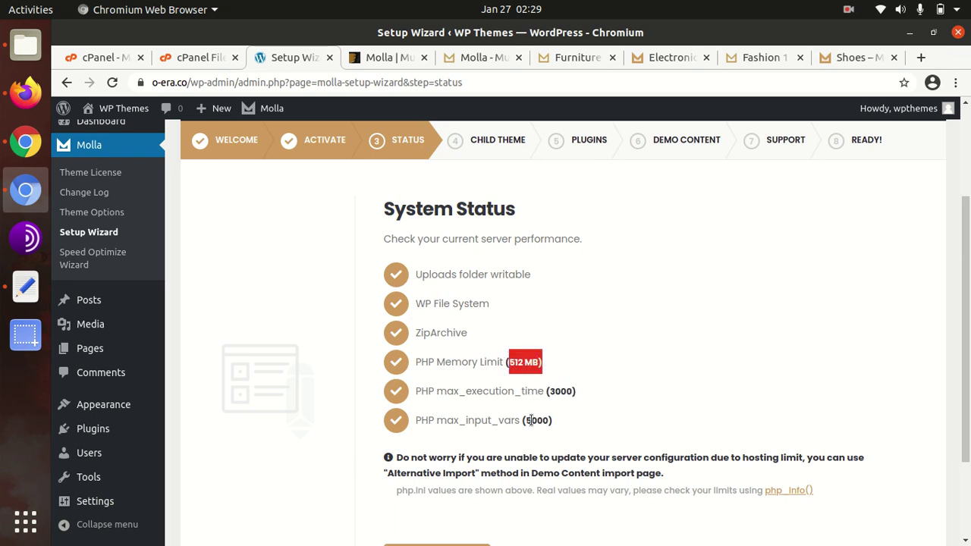
drag(522, 421, 566, 426)
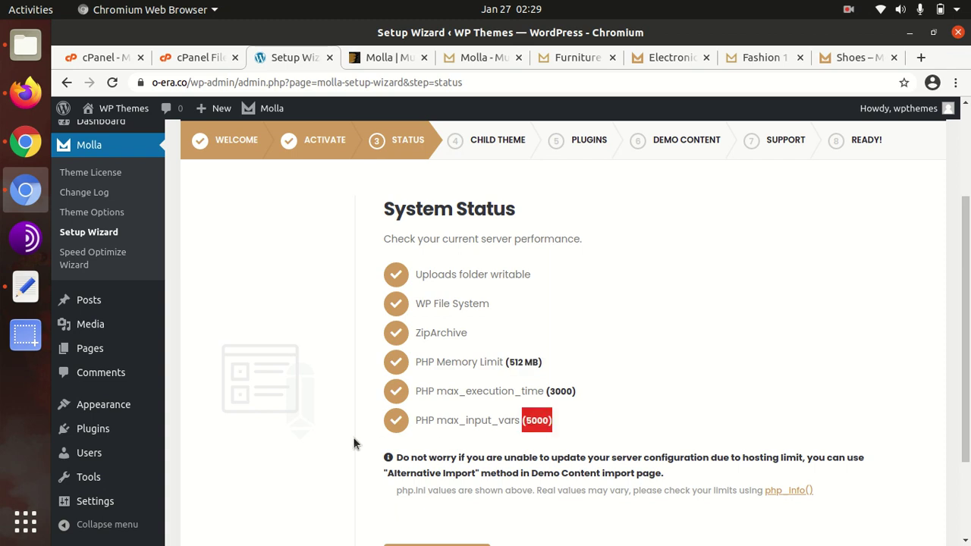
click(279, 422)
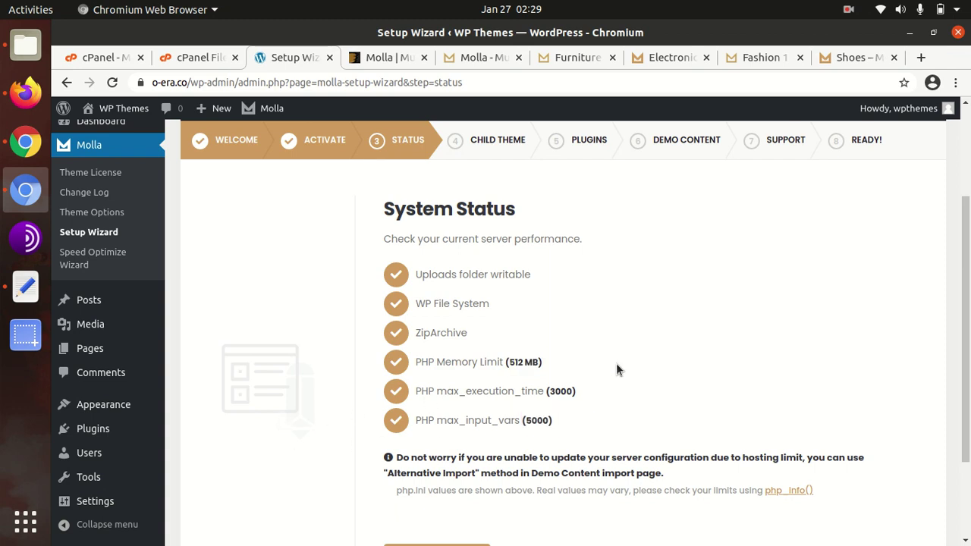
Look over the remaining server checks, then continue to the Child Theme step.
scroll(616, 369, down, 3)
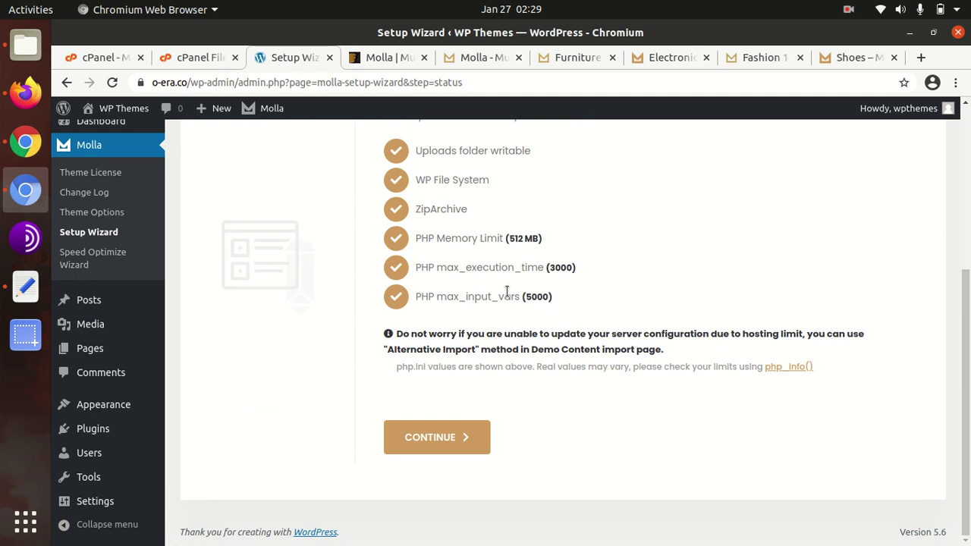
scroll(361, 331, up, 1)
scroll(362, 331, down, 1)
scroll(357, 337, up, 4)
scroll(323, 270, down, 3)
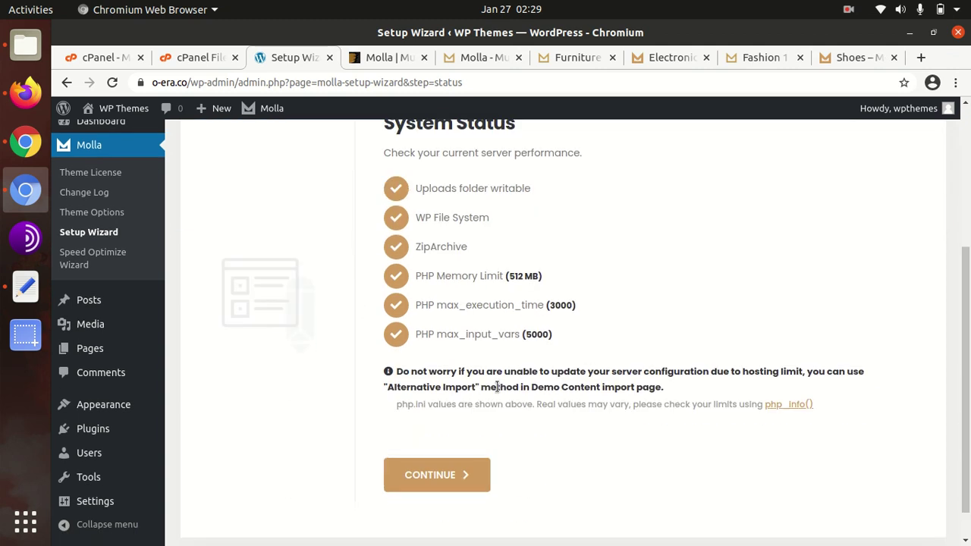
drag(607, 349, 410, 190)
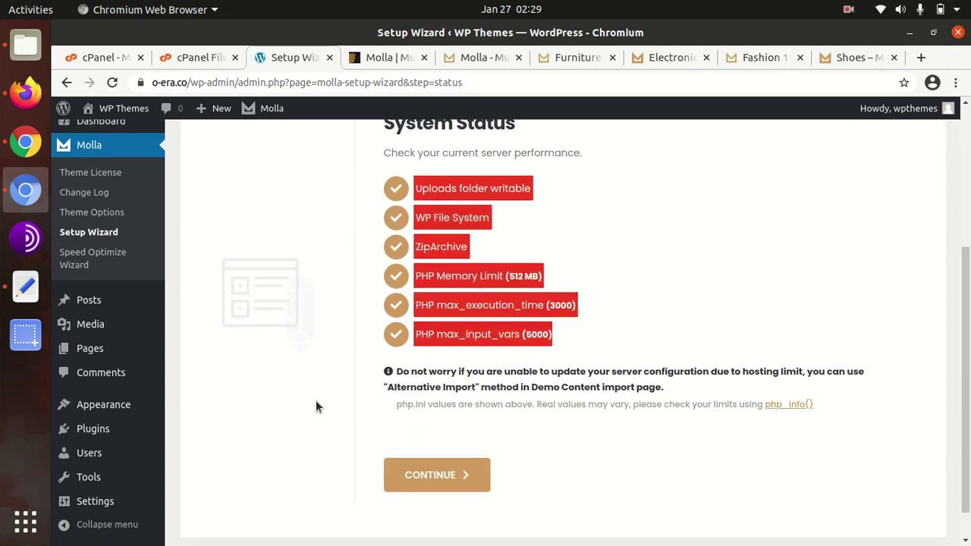
scroll(309, 405, down, 1)
click(424, 441)
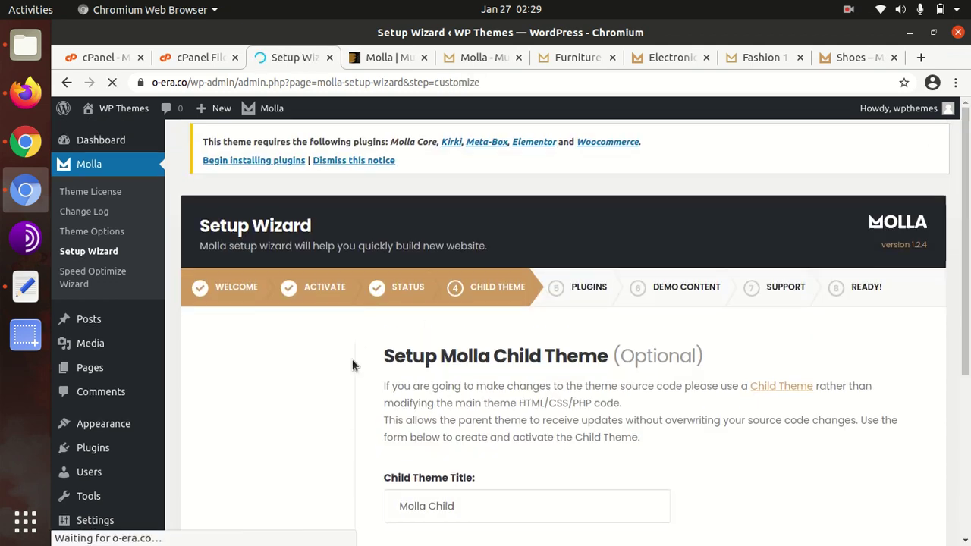
Create and activate the 'Molla Child' theme, then continue to the Default Plugins step.
scroll(368, 355, down, 4)
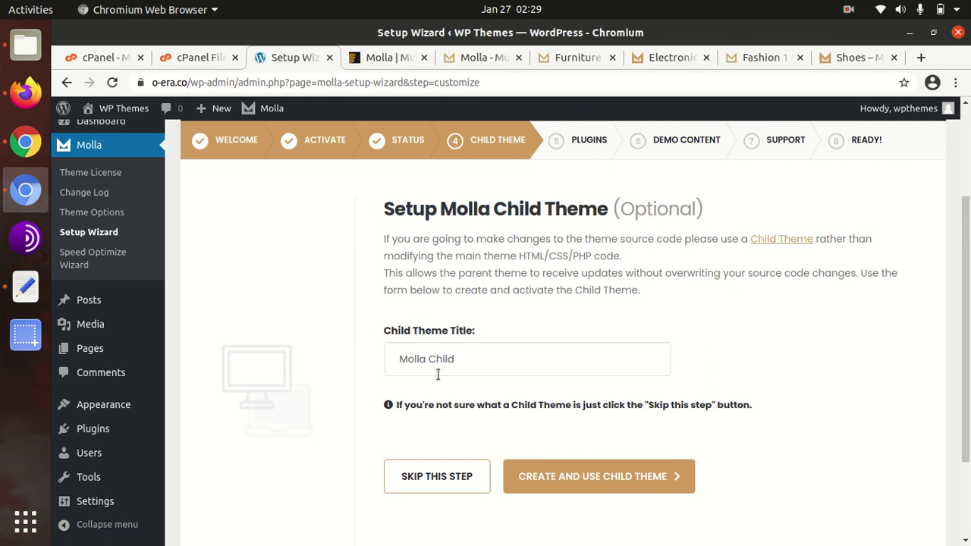
click(568, 469)
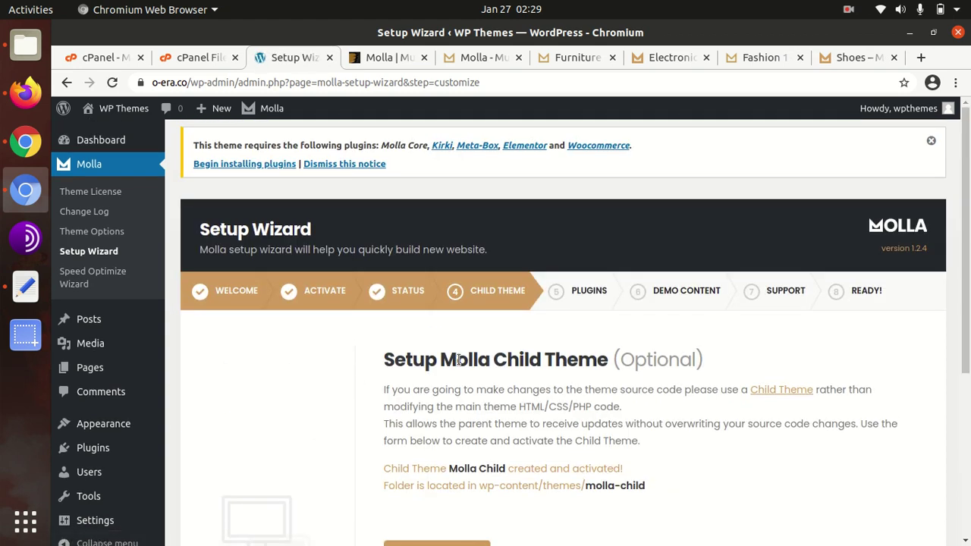
scroll(410, 365, down, 4)
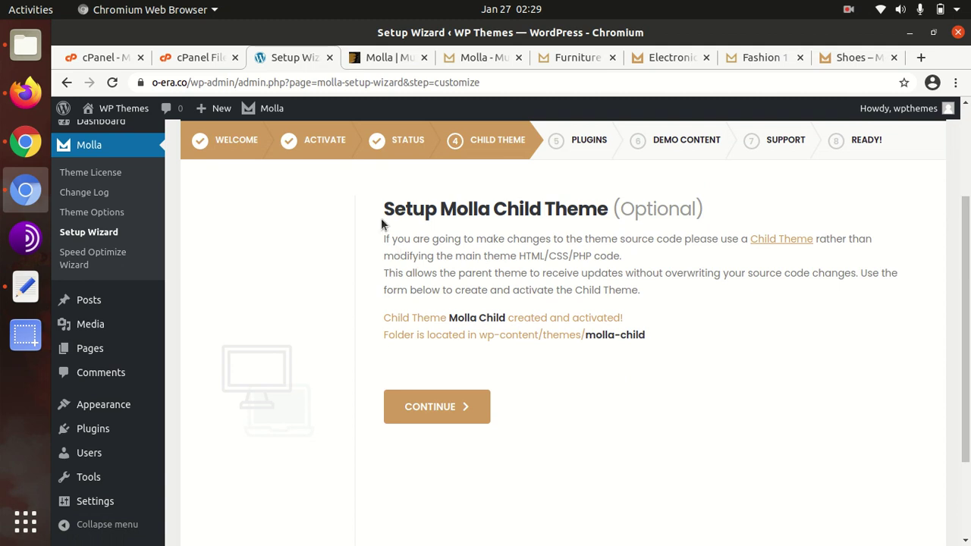
drag(383, 213, 565, 214)
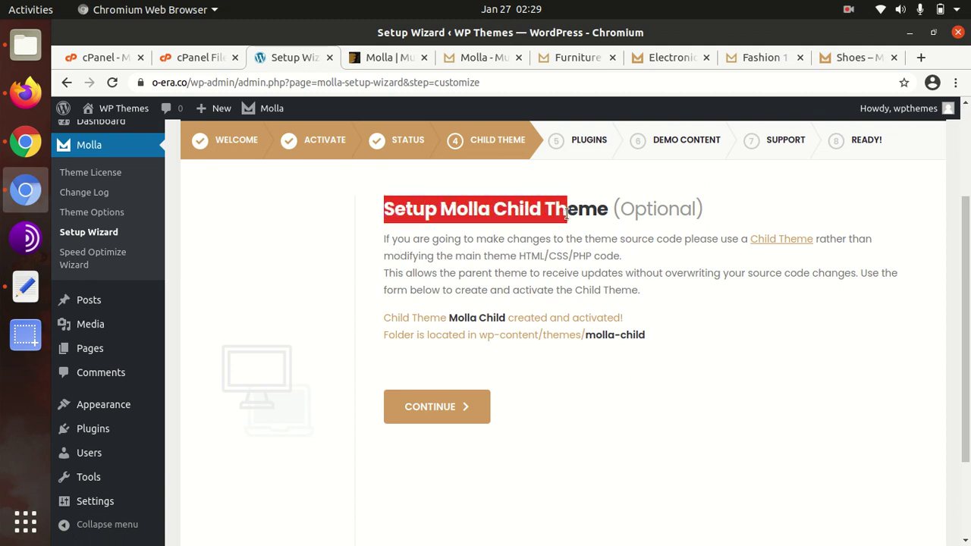
click(451, 412)
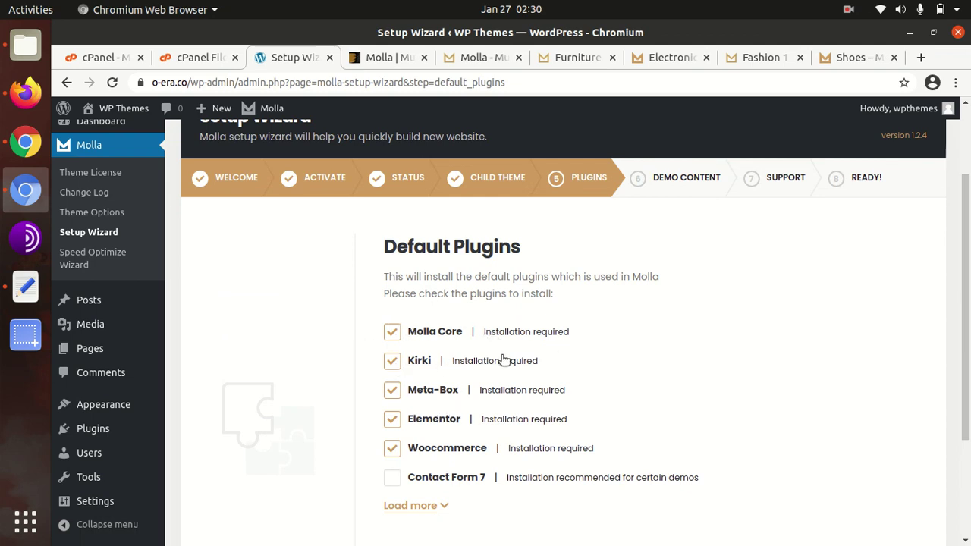
Add Contact Form 7 to the plugin selection and load the remaining optional plugins.
scroll(509, 493, down, 3)
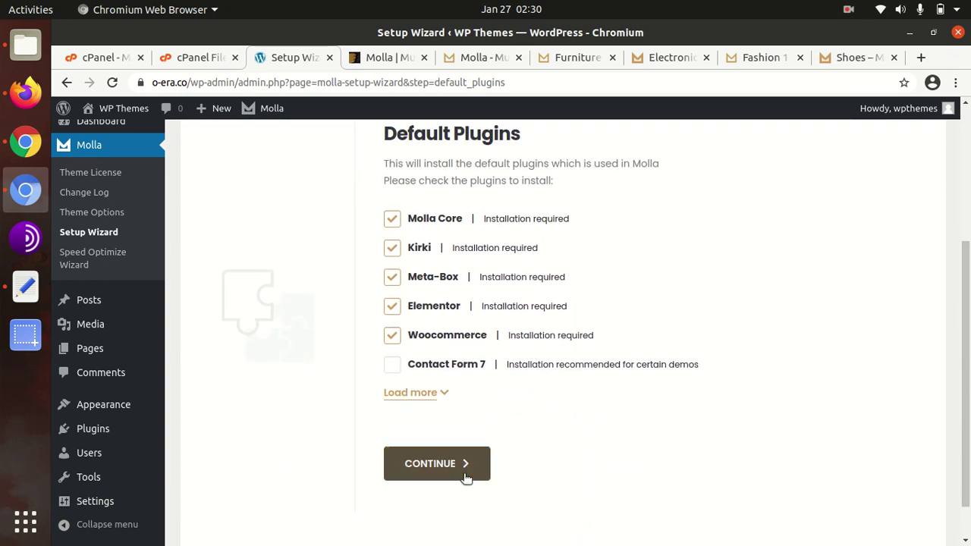
click(392, 369)
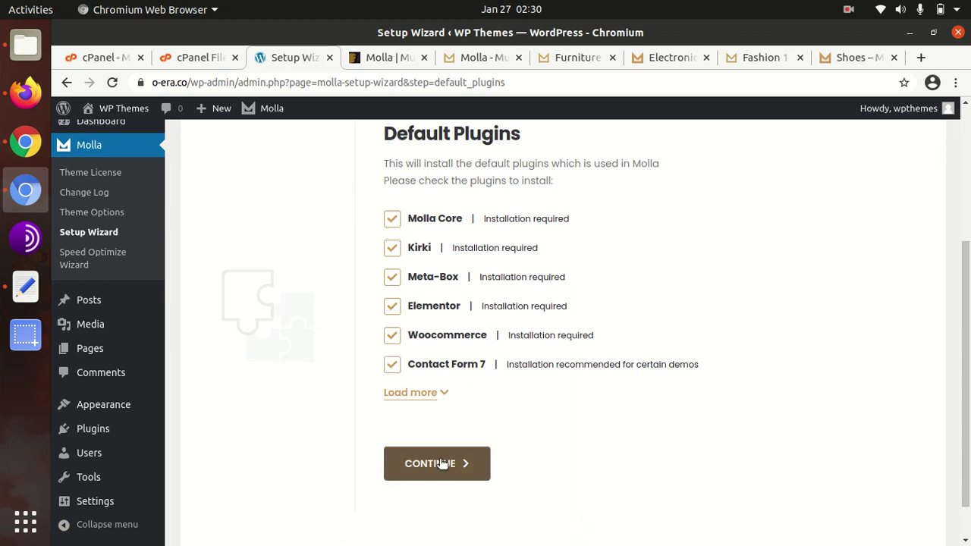
click(444, 393)
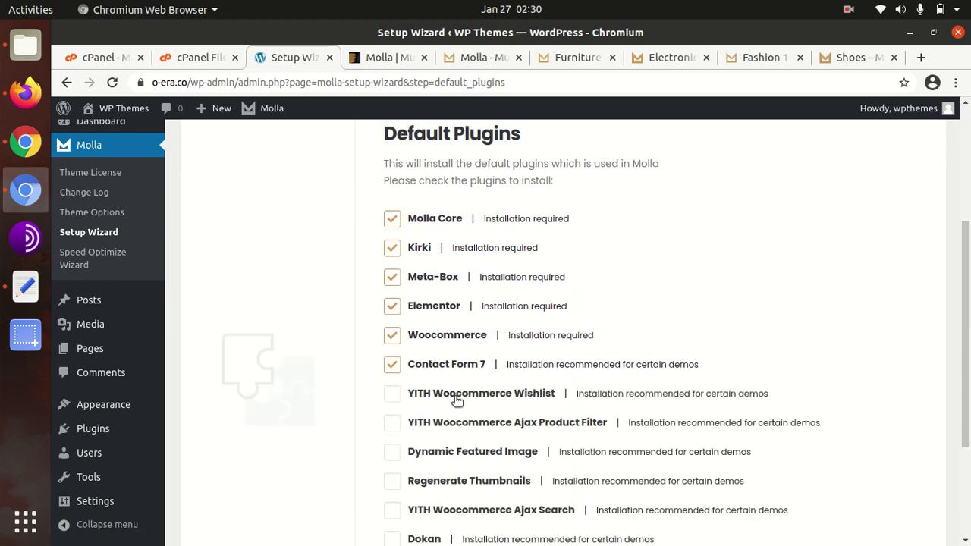
scroll(558, 396, down, 2)
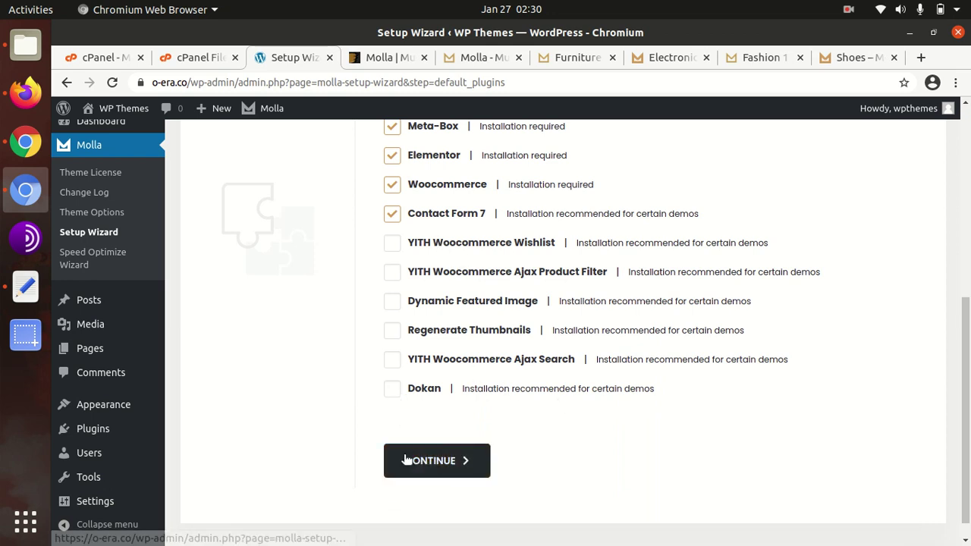
scroll(412, 358, up, 2)
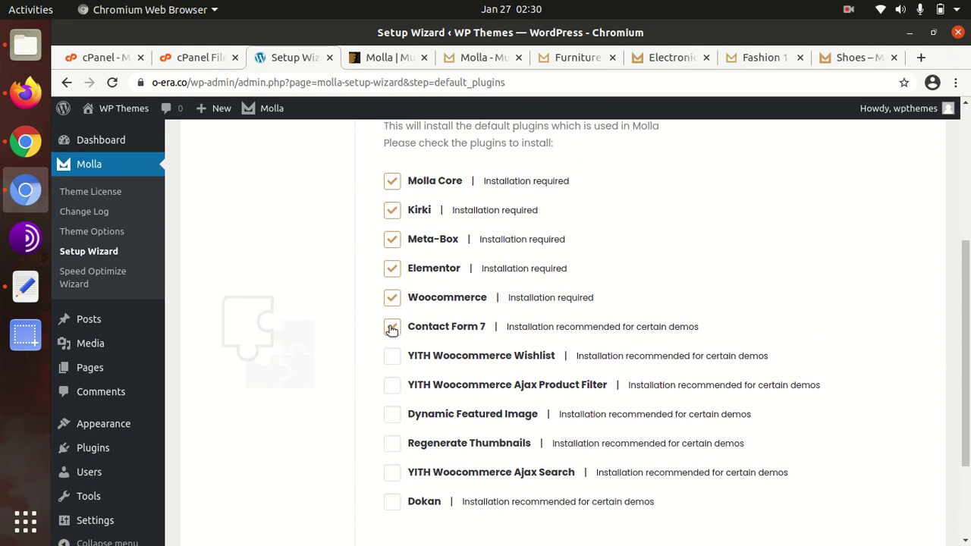
scroll(492, 372, down, 1)
scroll(493, 371, down, 3)
Install the checked plugins and wait for the Demo Content Installation step.
click(446, 445)
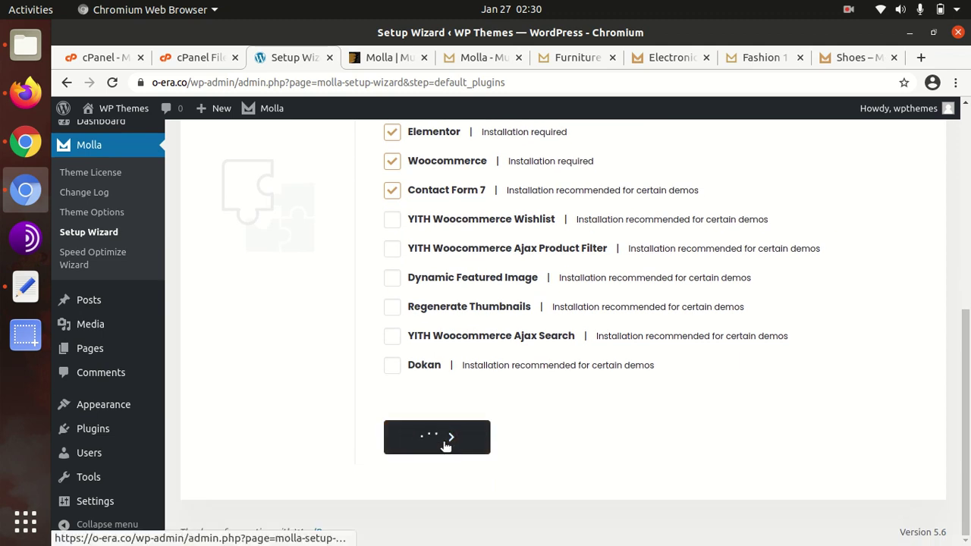
scroll(446, 446, up, 3)
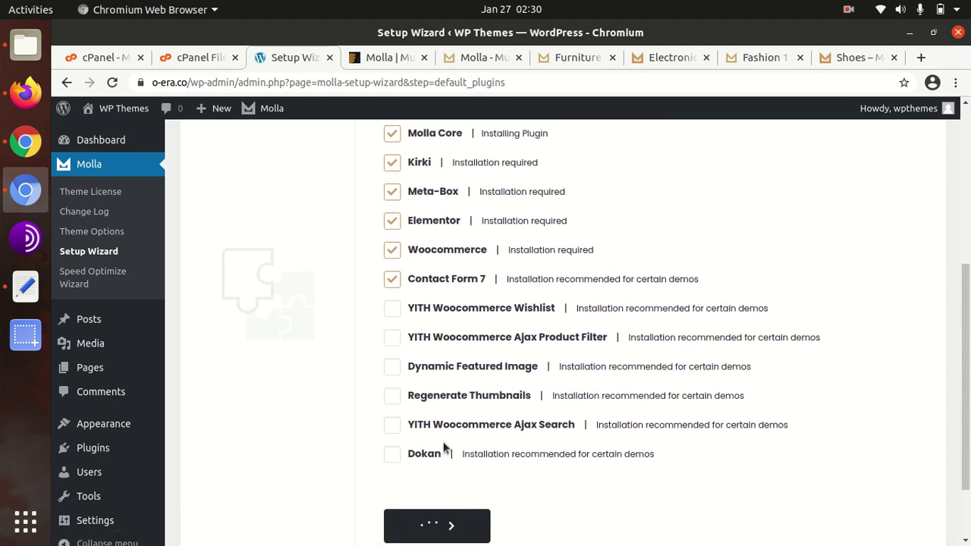
scroll(446, 449, up, 3)
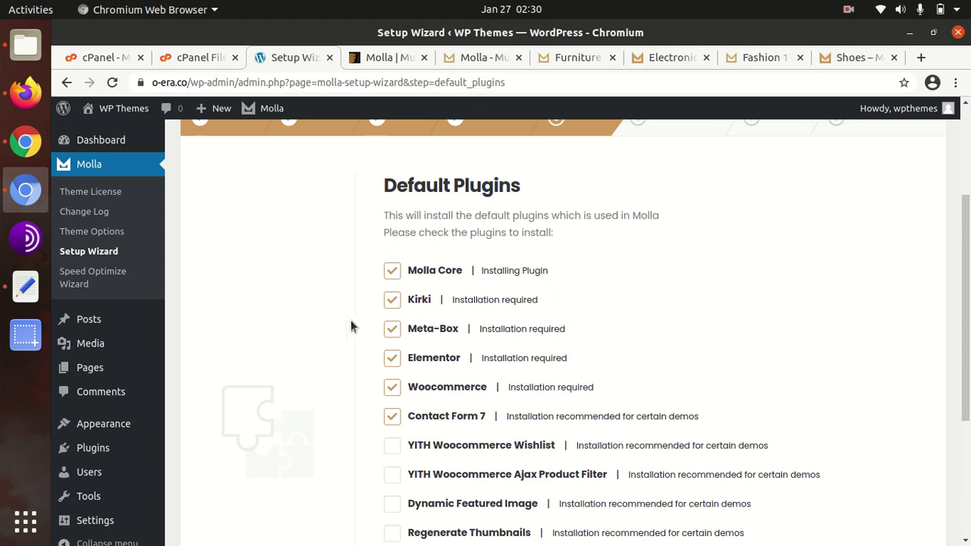
scroll(652, 352, down, 6)
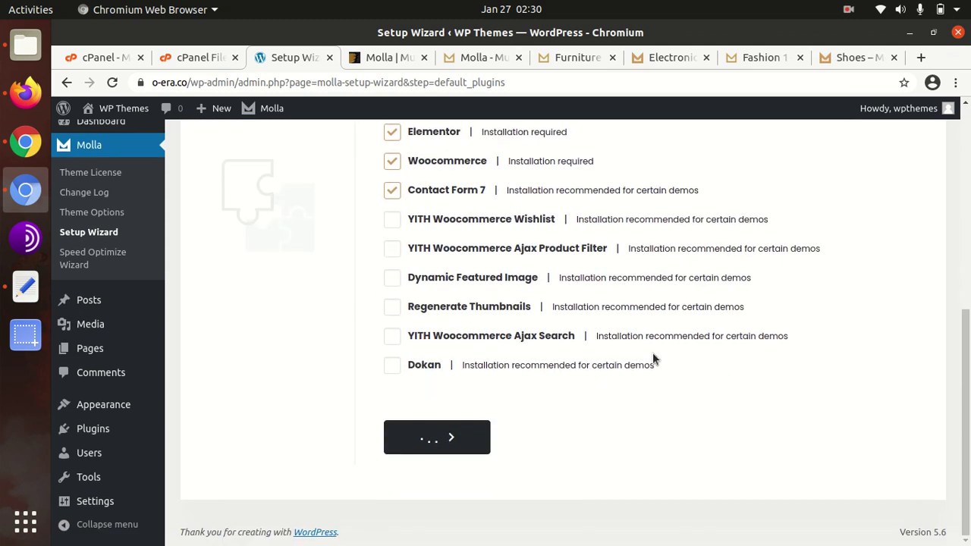
scroll(652, 356, up, 3)
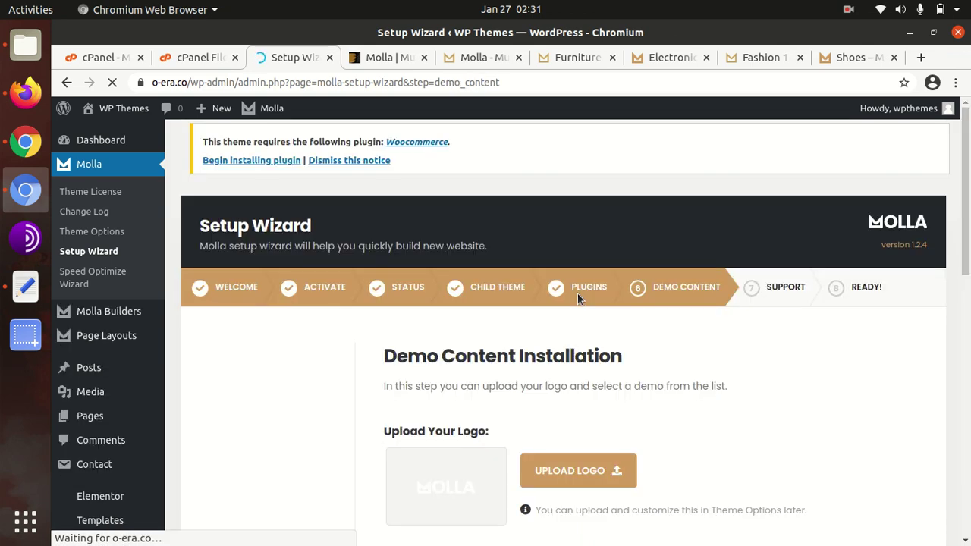
Scroll through the Select Demo choices, DEMO 1, 2, 3 and more.
scroll(624, 364, down, 3)
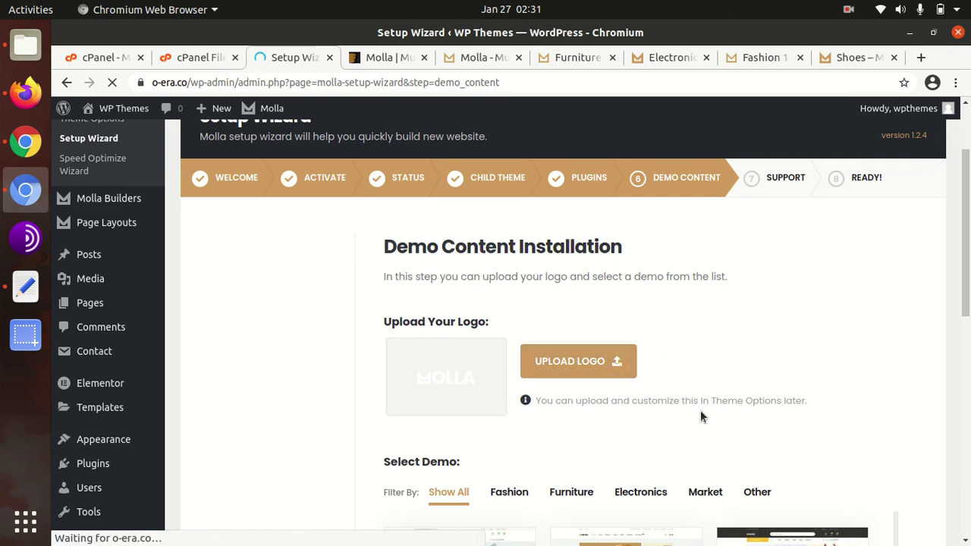
scroll(594, 393, down, 3)
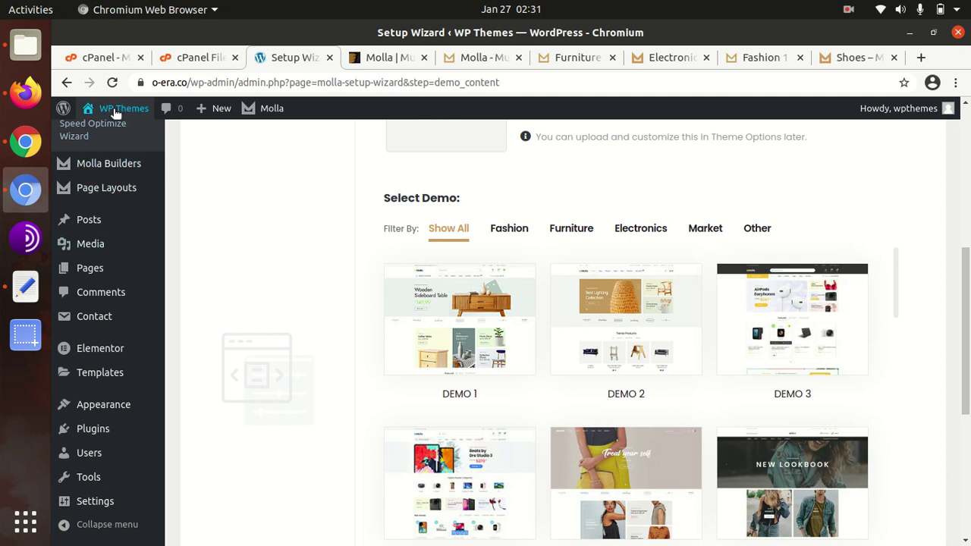
Open the live site in a new background tab, switch to it, and go to Dashboard.
mouse_move(116, 113)
middle_click(103, 133)
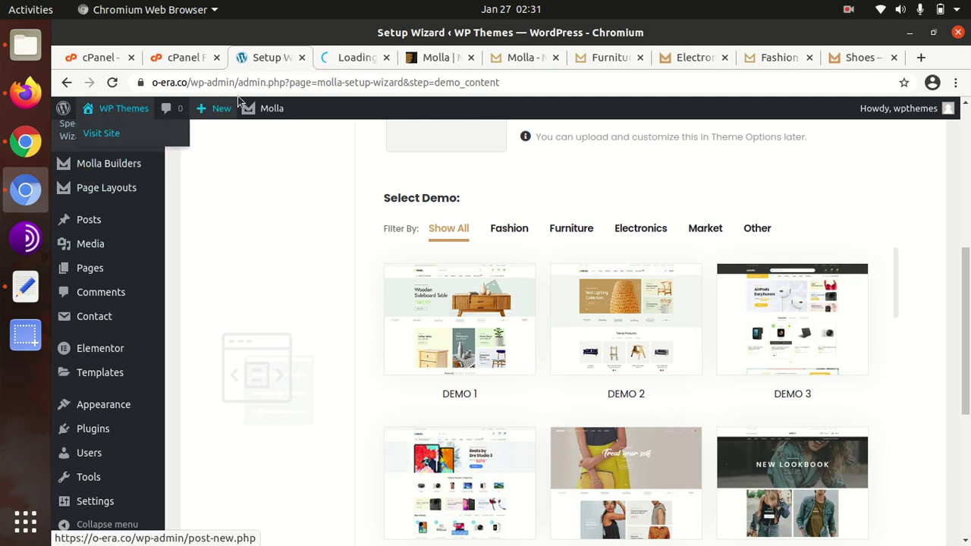
click(350, 65)
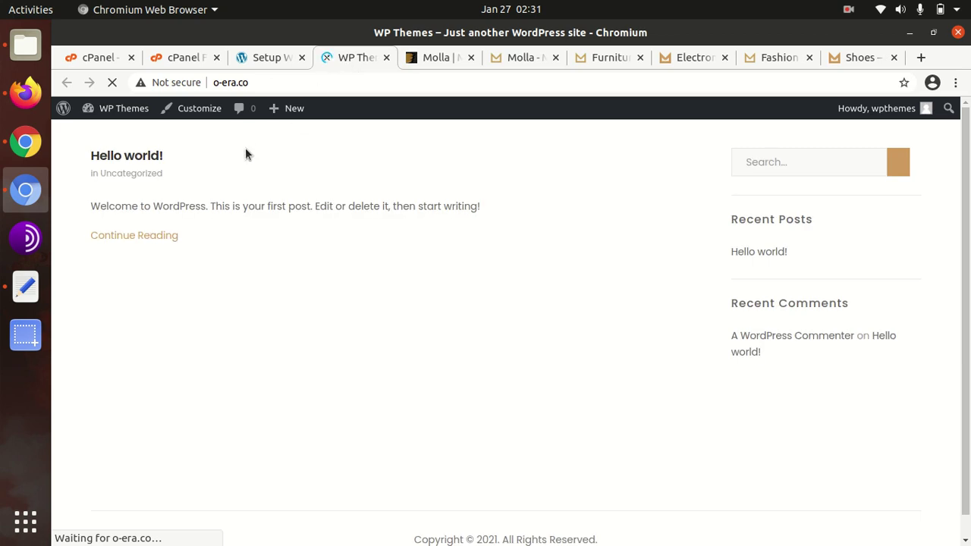
mouse_move(108, 117)
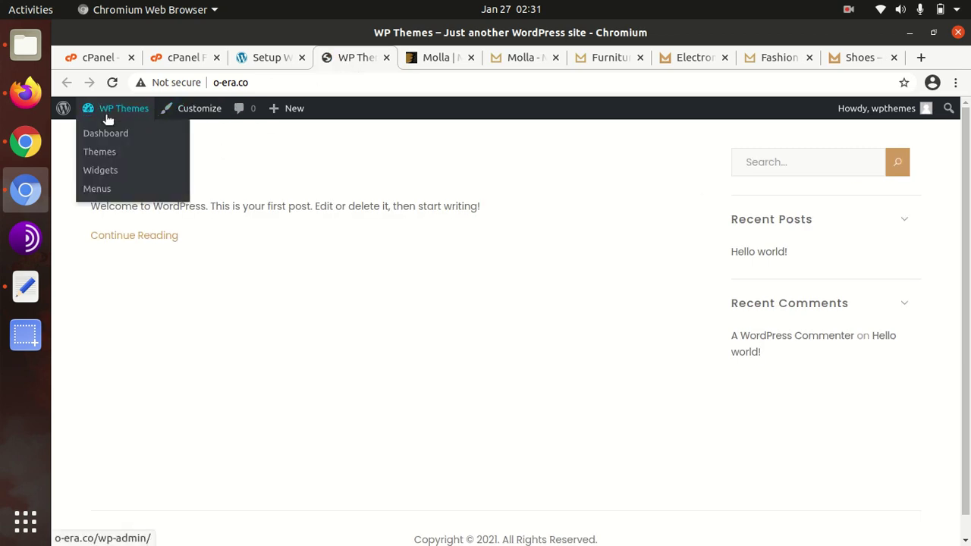
click(104, 134)
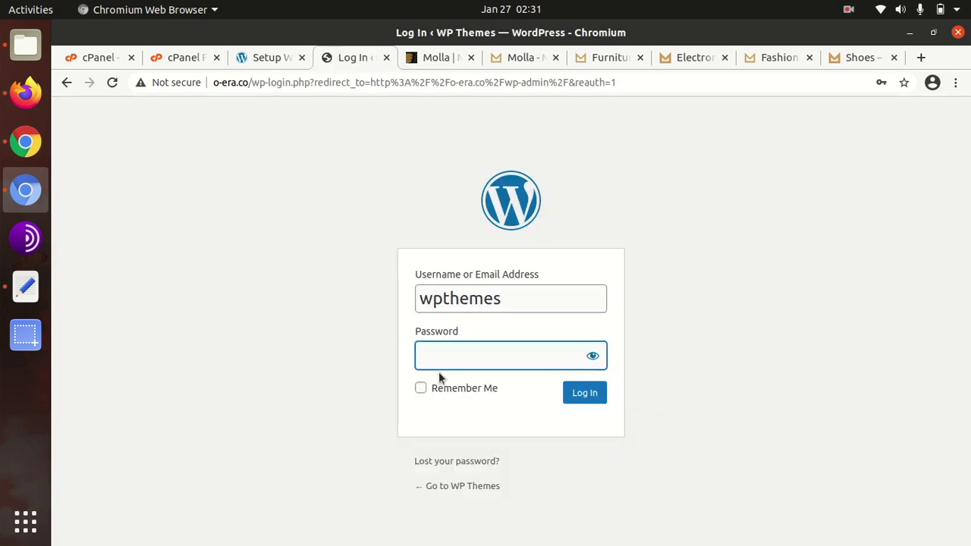
Log in with the browser's saved credentials, resubmitting after the cookies-blocked error.
click(450, 364)
click(457, 396)
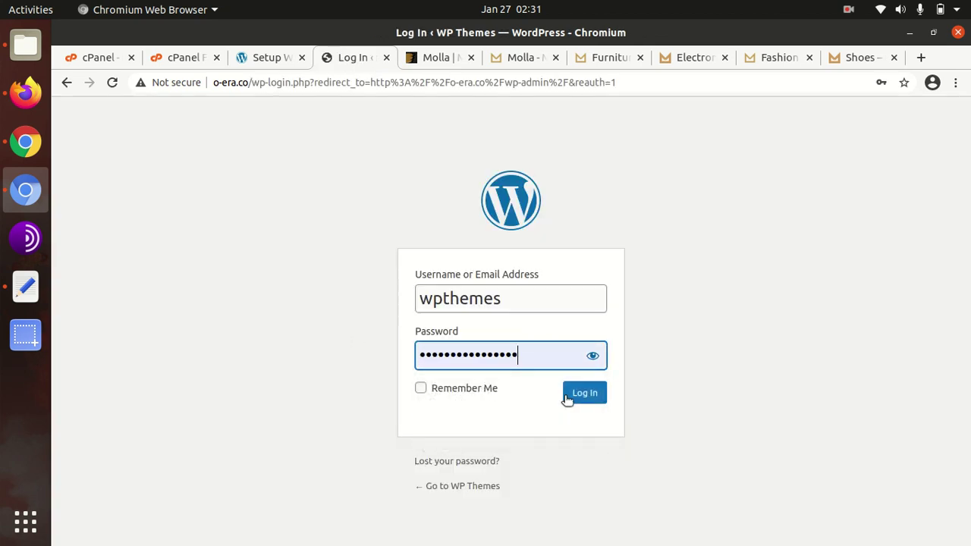
click(581, 398)
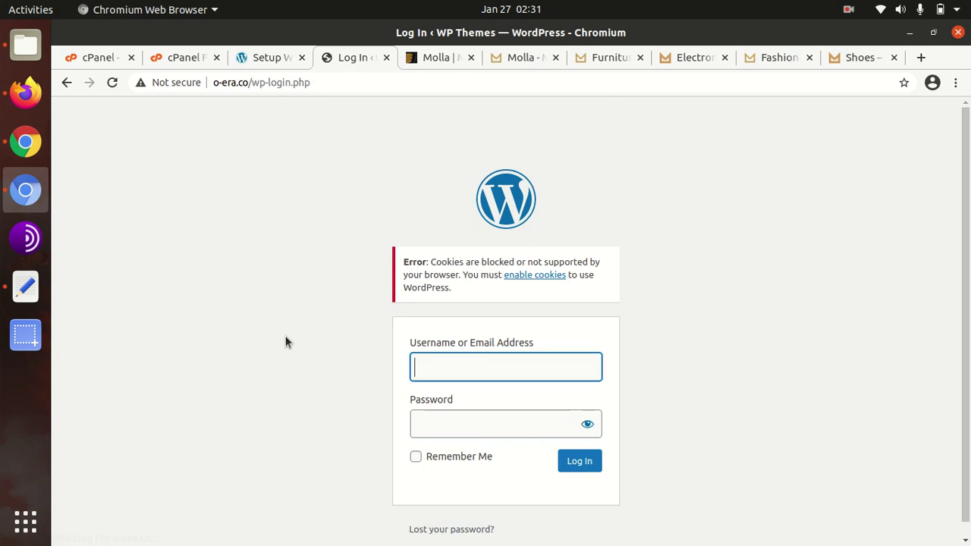
click(448, 367)
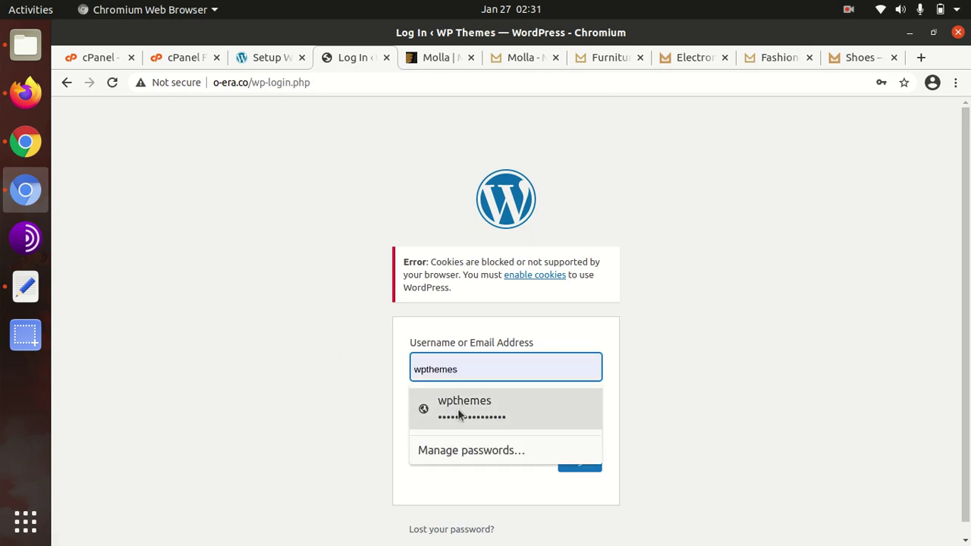
click(461, 403)
click(570, 463)
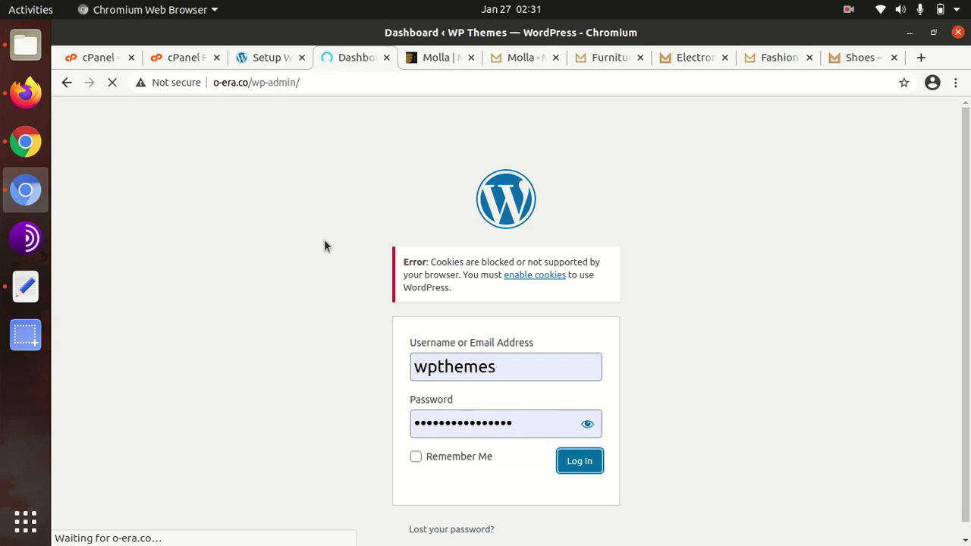
Open Installed Plugins, listing six plugins including the inactive WP Reset.
scroll(152, 446, down, 2)
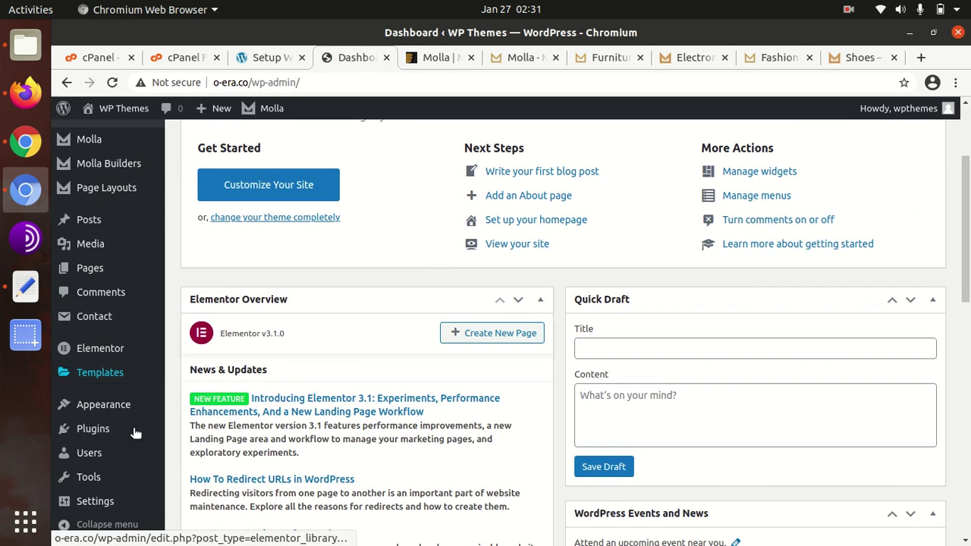
scroll(190, 402, down, 2)
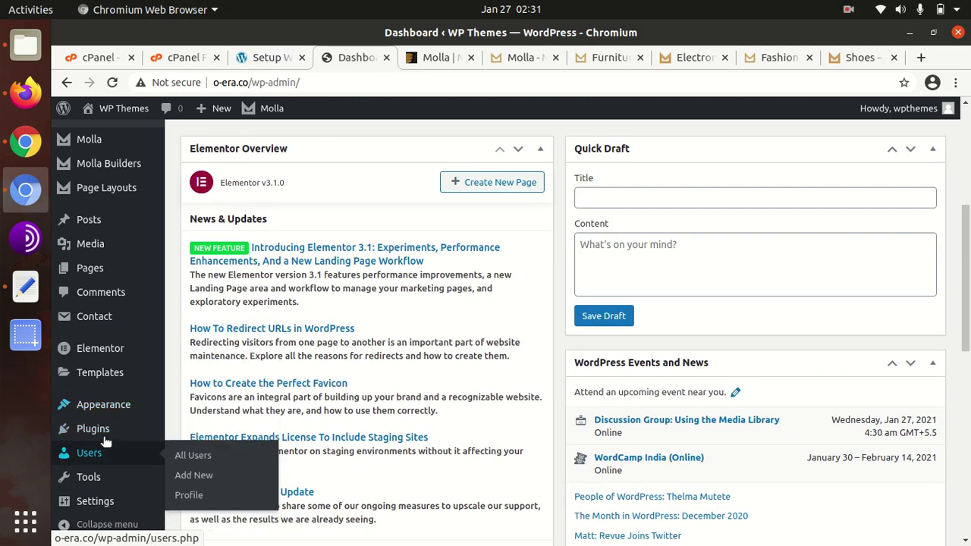
click(211, 431)
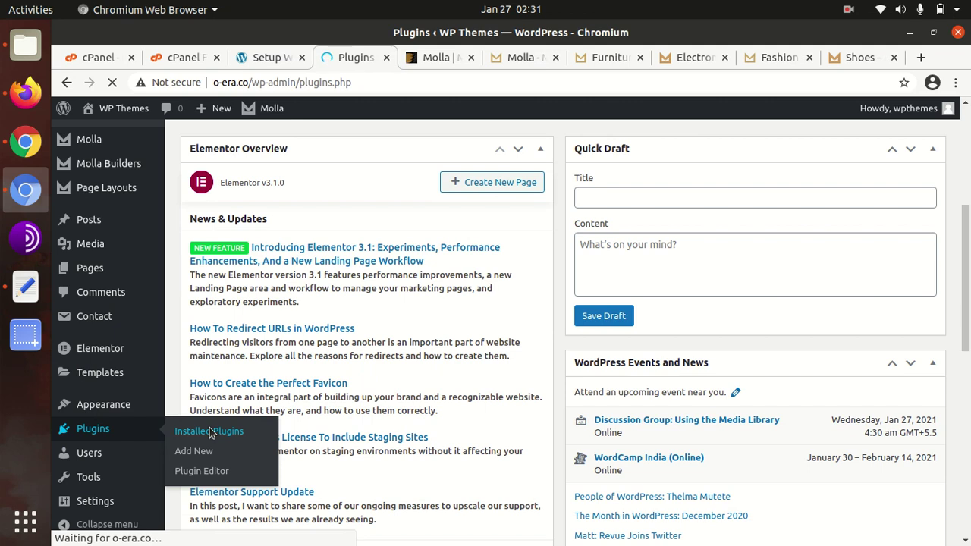
scroll(284, 419, down, 2)
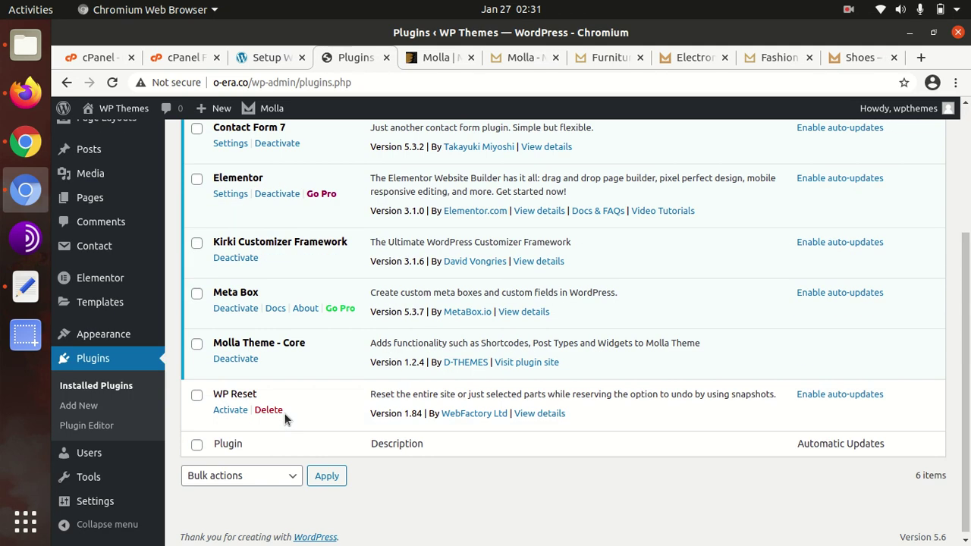
scroll(278, 409, up, 3)
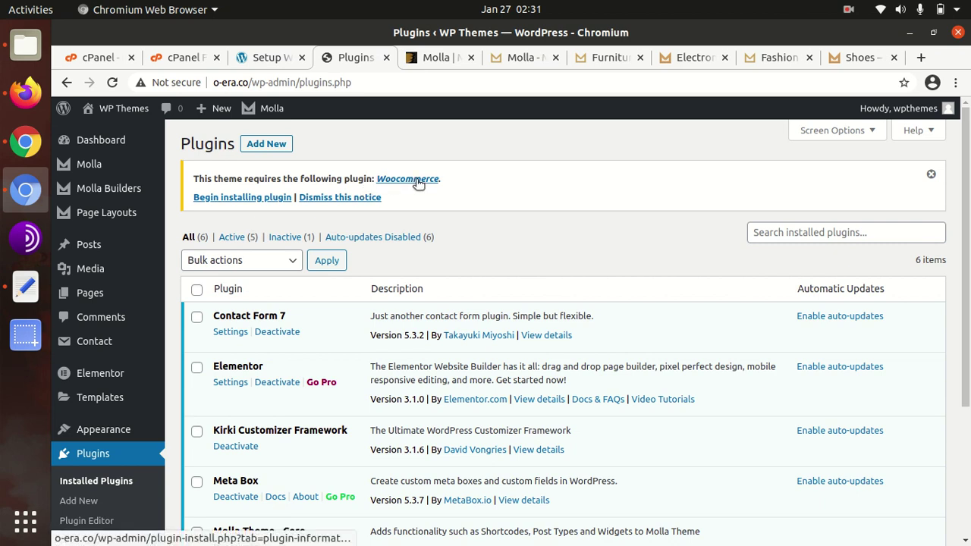
Install the required WooCommerce plugin through the Molla wizard's plugins step.
click(243, 200)
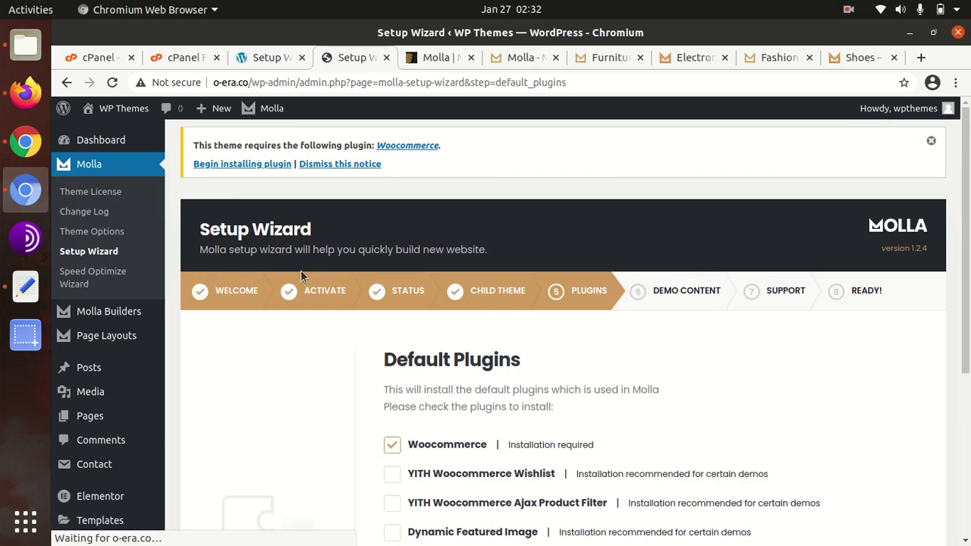
scroll(421, 292, down, 4)
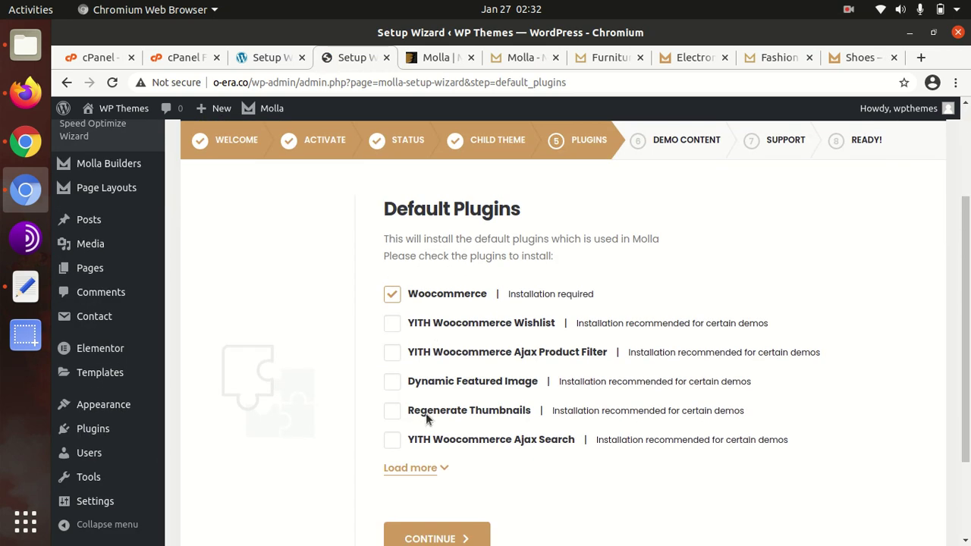
click(417, 539)
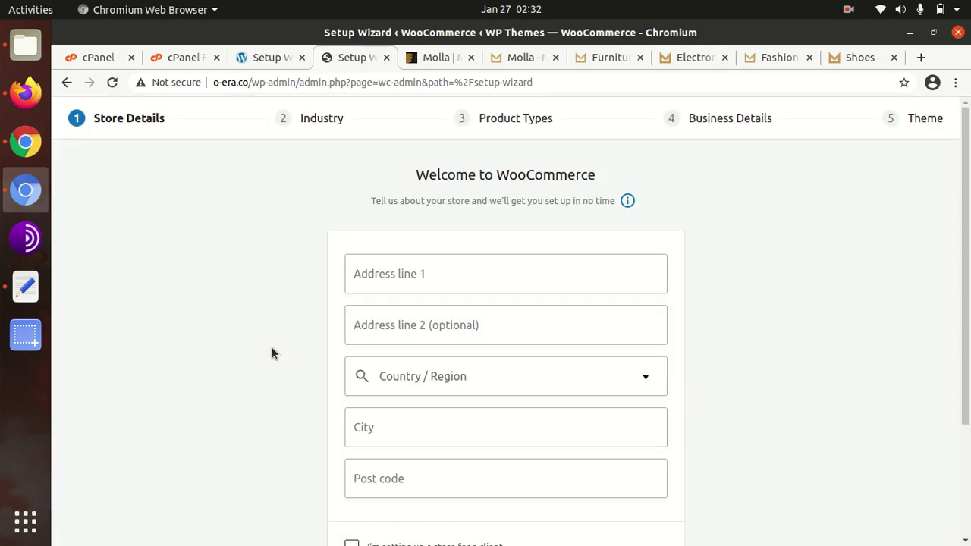
Enter 'address line' as address line 1 and choose India — Andhra Pradesh.
click(445, 283)
text(ad)
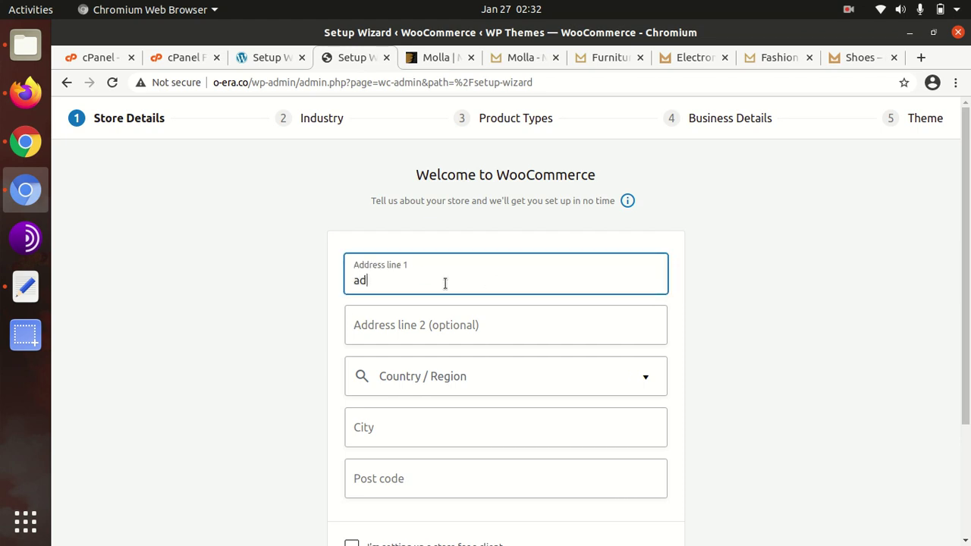
text(dress line)
key(Tab)
key(Tab)
text(india)
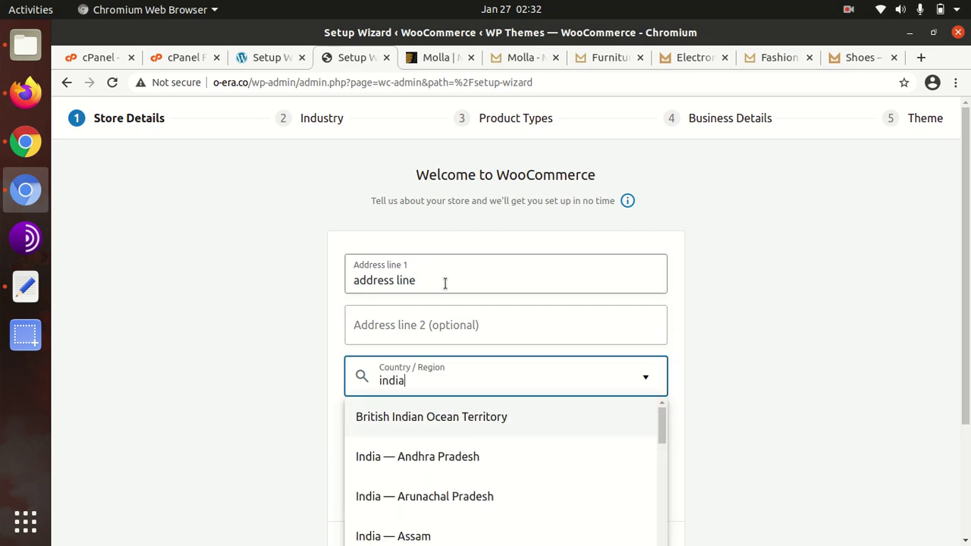
click(427, 458)
Enter city 'new city' and post code 12345, save, and opt in to help WooCommerce.
click(410, 435)
text(new city)
key(Tab)
text(12345)
scroll(410, 430, down, 3)
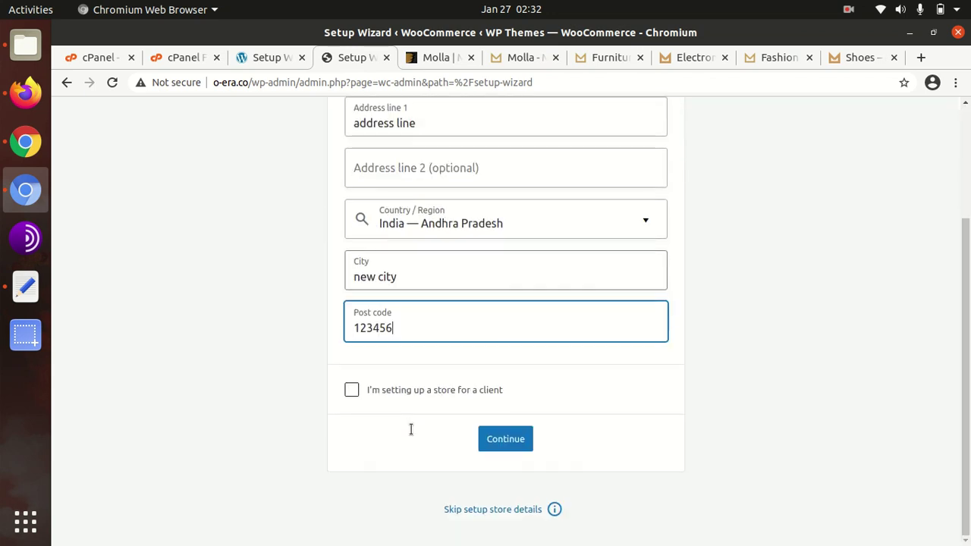
click(507, 439)
click(648, 357)
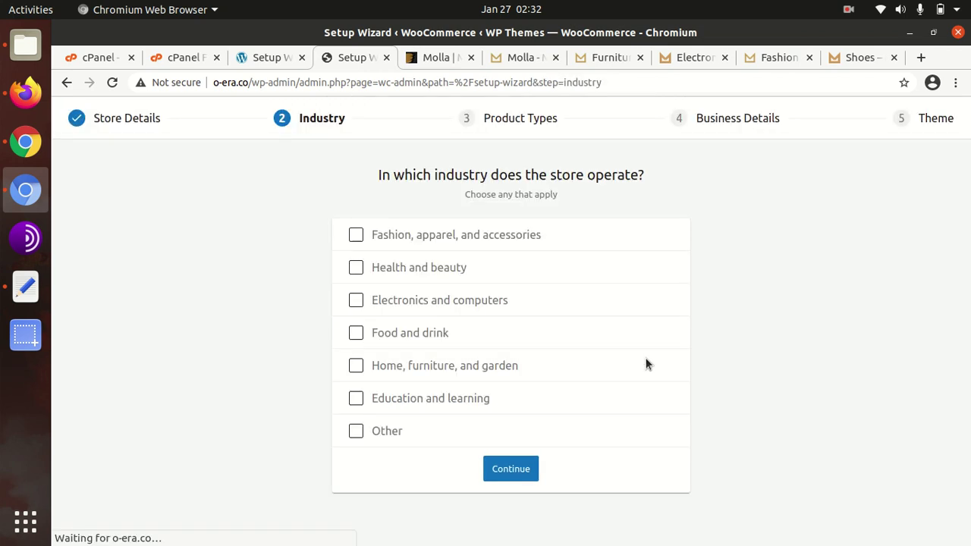
Choose Health and beauty plus Fashion, apparel, and accessories industries, and accept the product types.
click(359, 271)
click(354, 239)
click(492, 469)
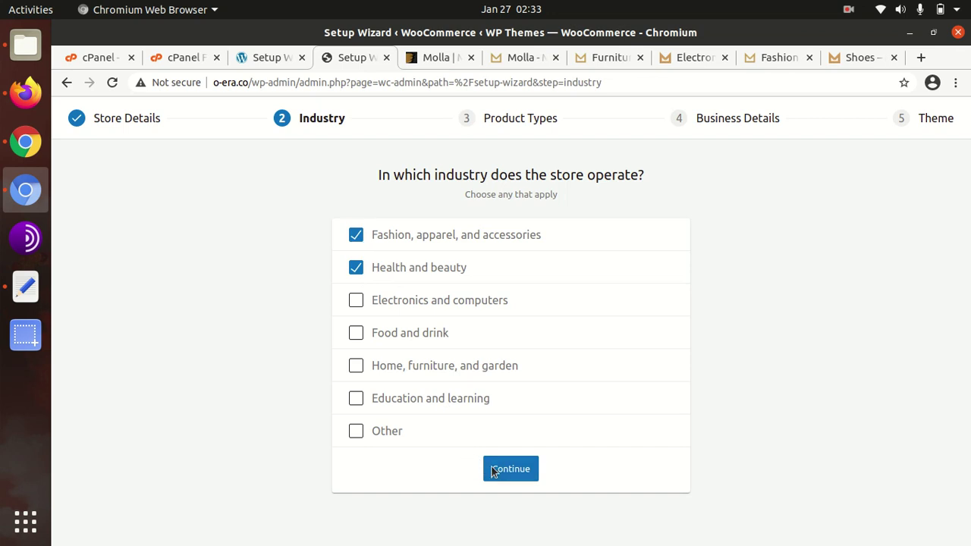
scroll(492, 468, down, 2)
click(492, 464)
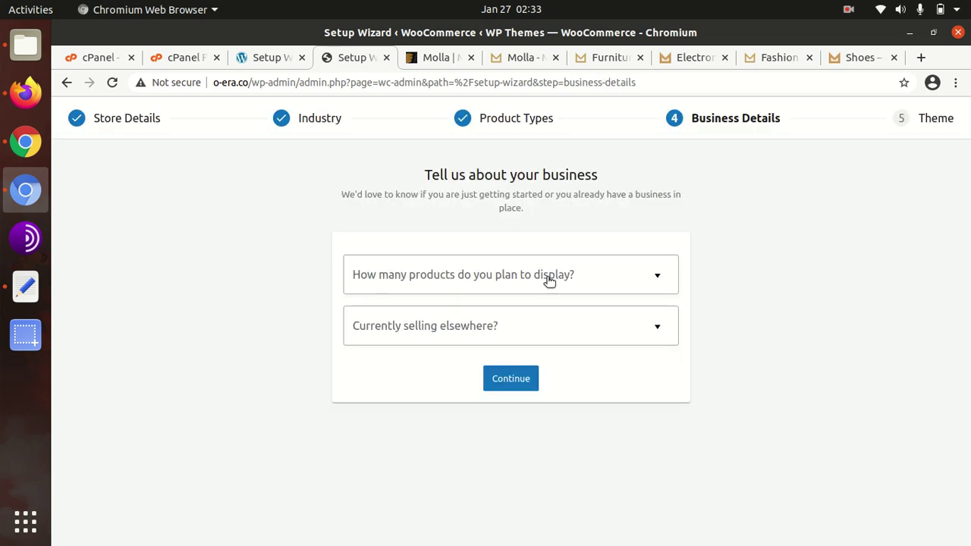
Set planned products to 101 - 1,000 and answer No to selling elsewhere.
click(549, 281)
click(397, 435)
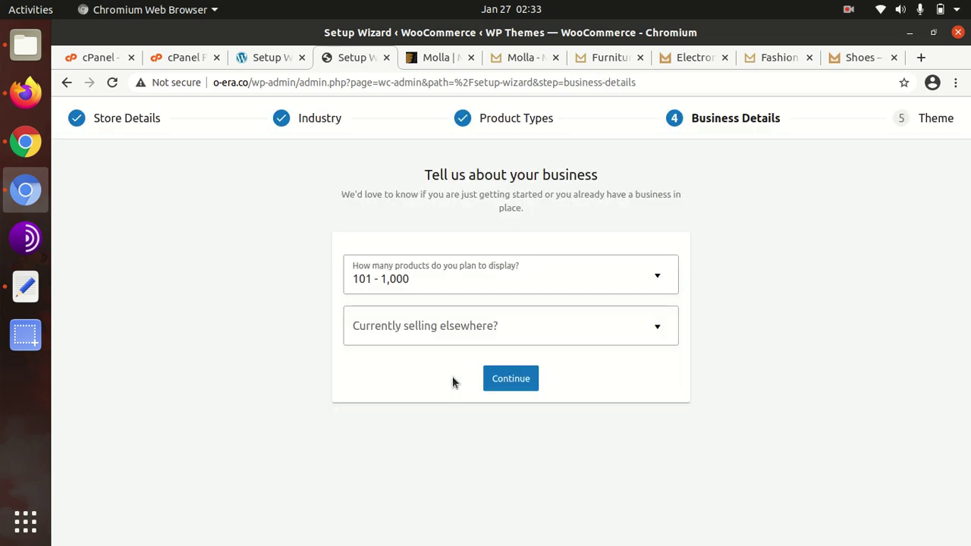
click(490, 332)
click(463, 370)
Turn off the Facebook, Mailchimp, Creative Mail and Google Ads add-ons and confirm business details.
scroll(629, 356, down, 3)
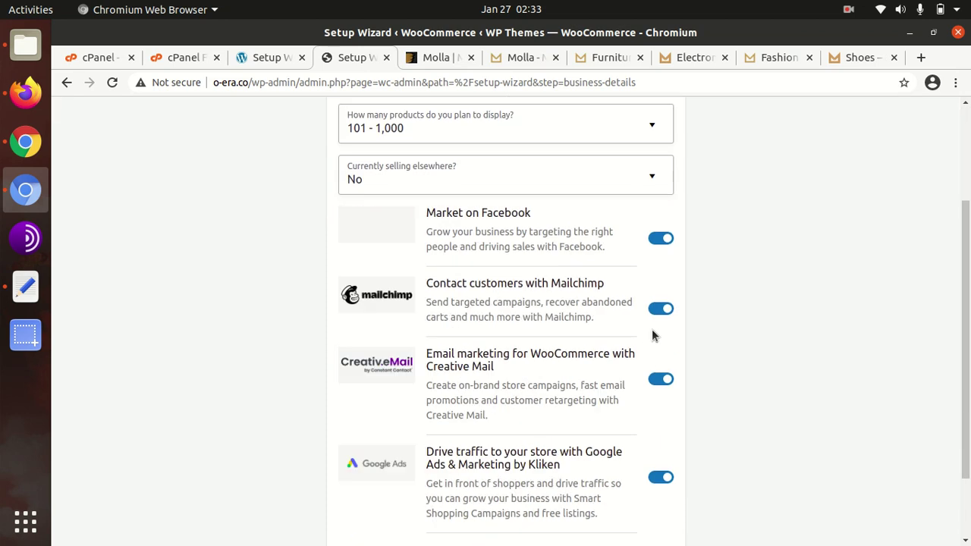
click(653, 239)
click(653, 310)
click(655, 384)
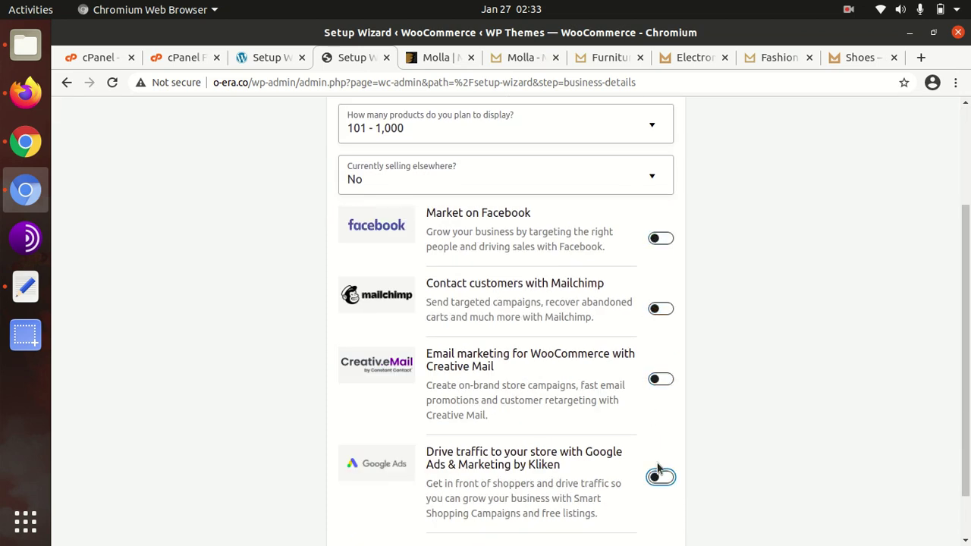
click(658, 476)
scroll(577, 485, down, 1)
click(505, 506)
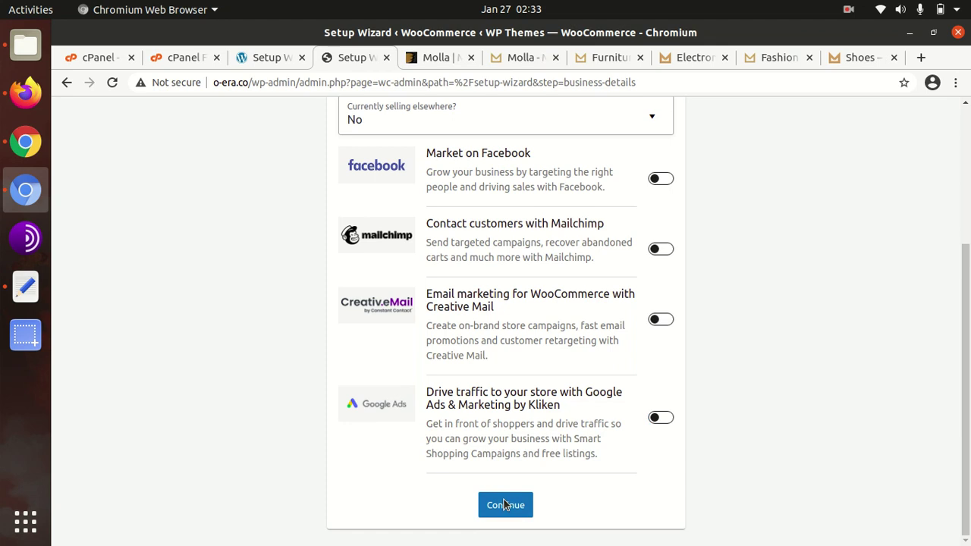
scroll(452, 470, down, 2)
scroll(390, 370, down, 3)
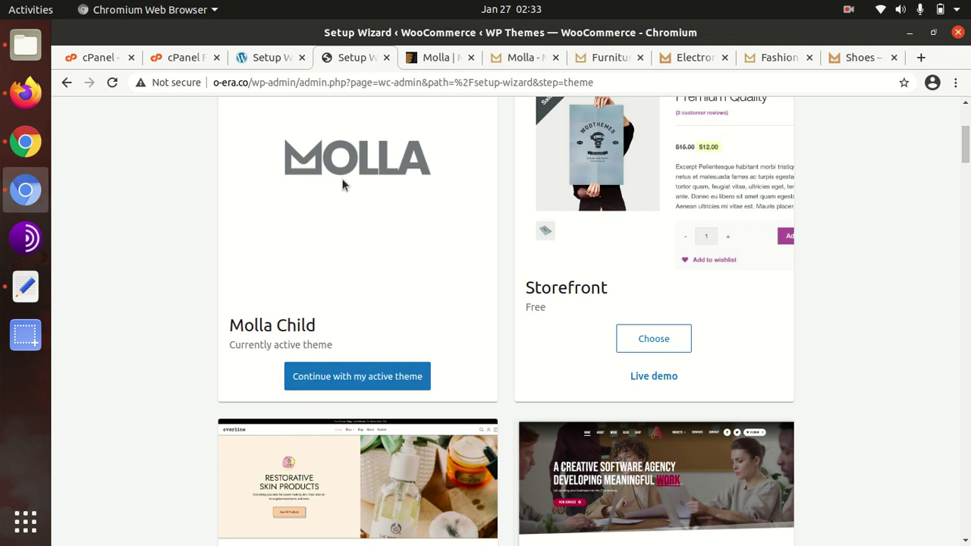
Activate the parent Molla theme from the installed Themes page.
click(280, 64)
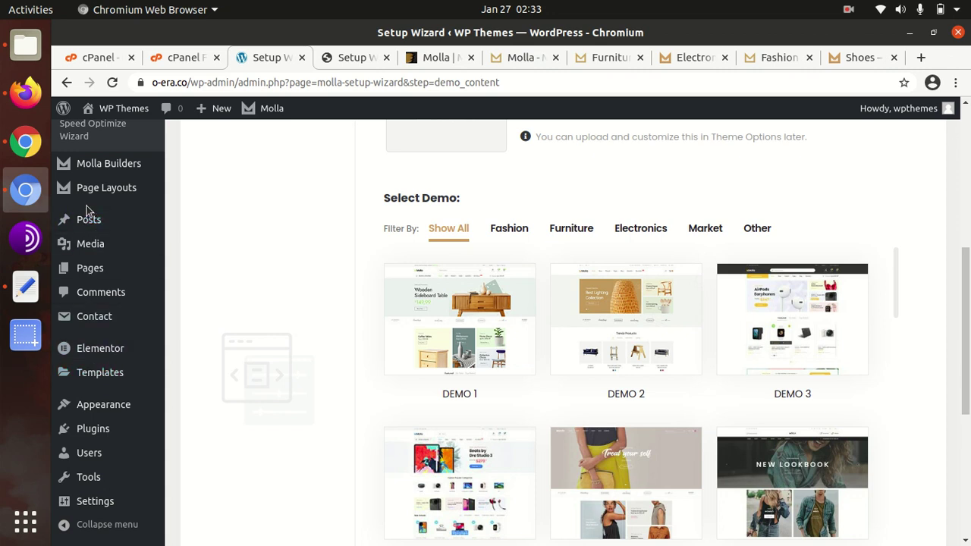
mouse_move(100, 414)
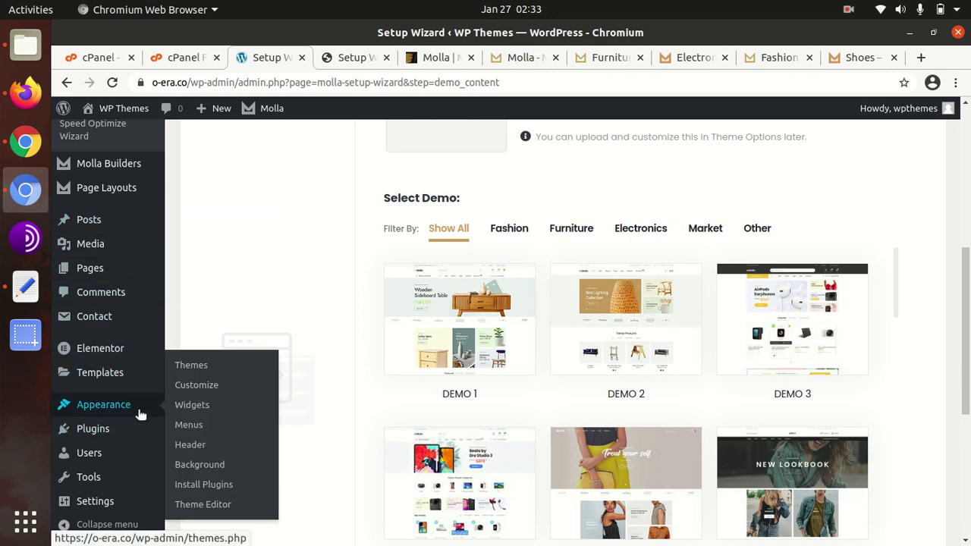
click(190, 367)
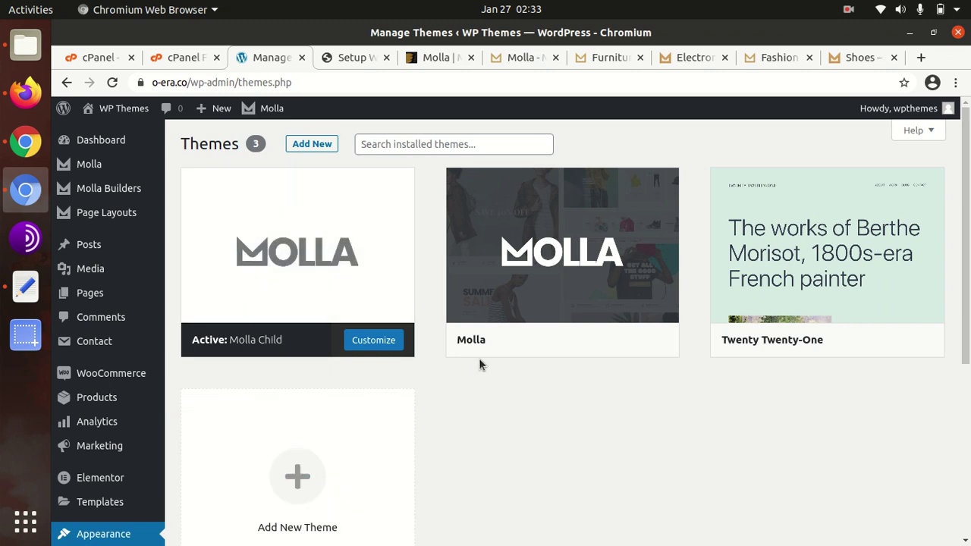
click(551, 346)
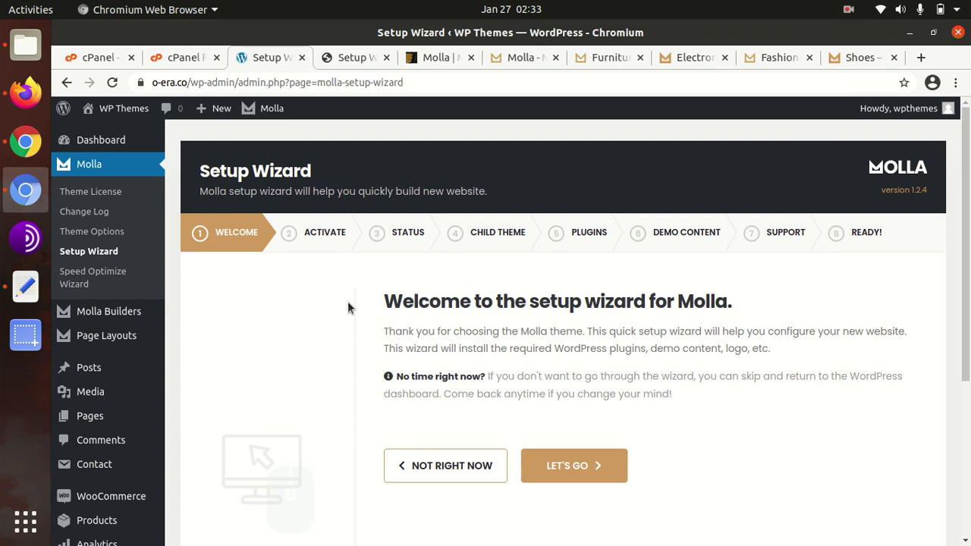
Jump to the Plugins step of the Molla setup wizard.
scroll(348, 302, down, 4)
scroll(343, 309, up, 5)
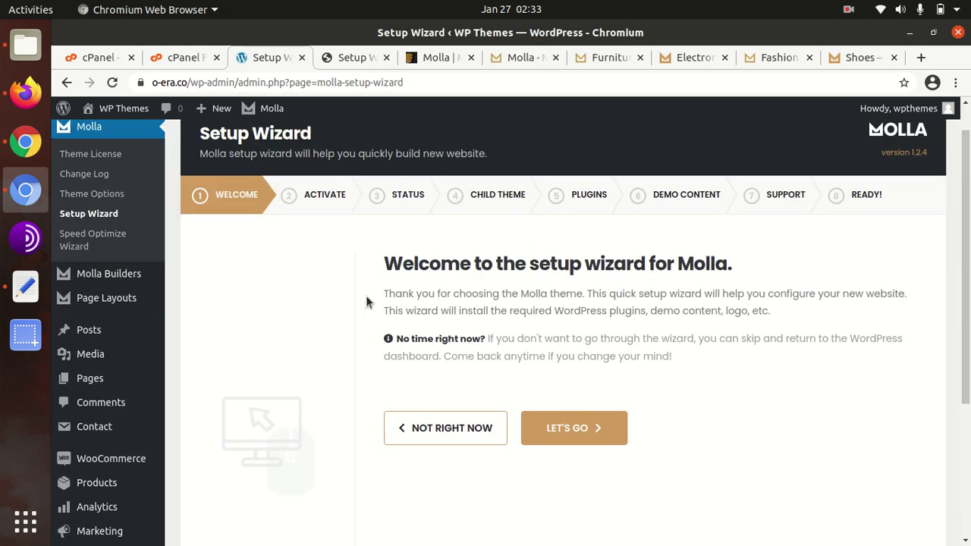
click(565, 194)
In the reloaded WooCommerce setup wizard, continue with the active Molla theme.
scroll(562, 227, up, 1)
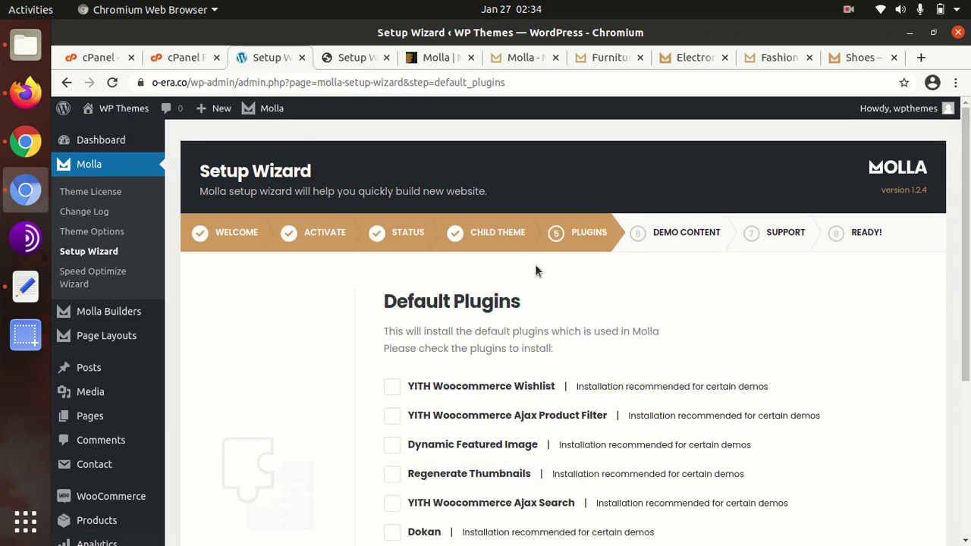
scroll(535, 265, down, 3)
scroll(543, 263, up, 3)
click(353, 58)
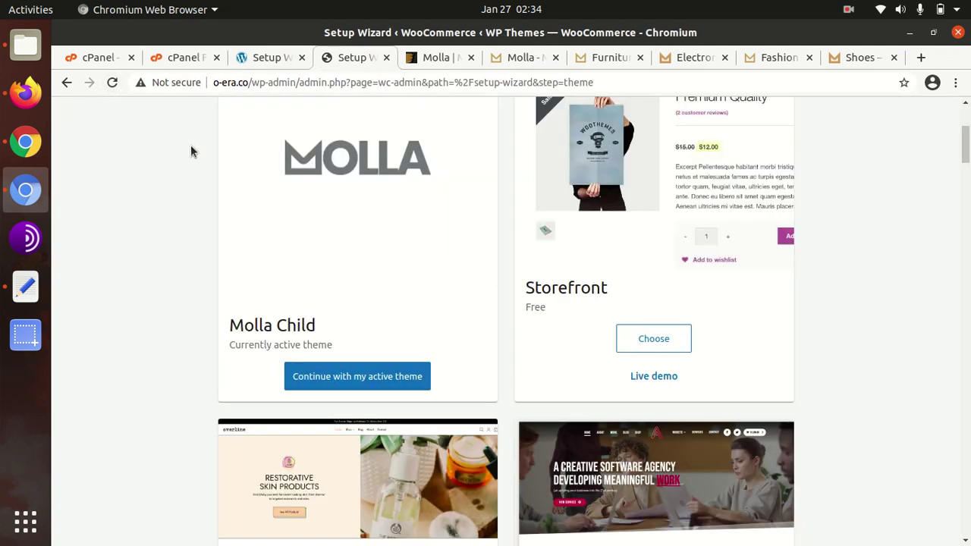
click(112, 82)
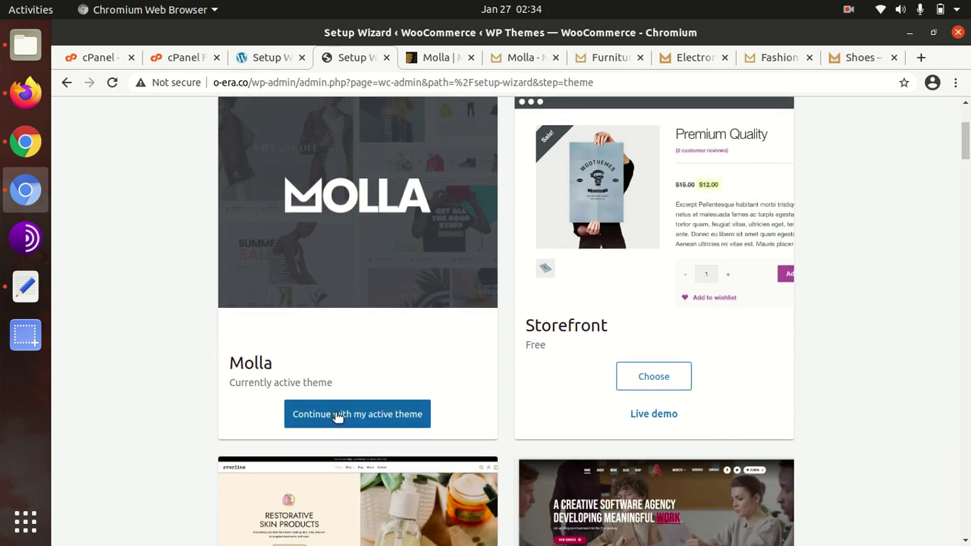
click(336, 415)
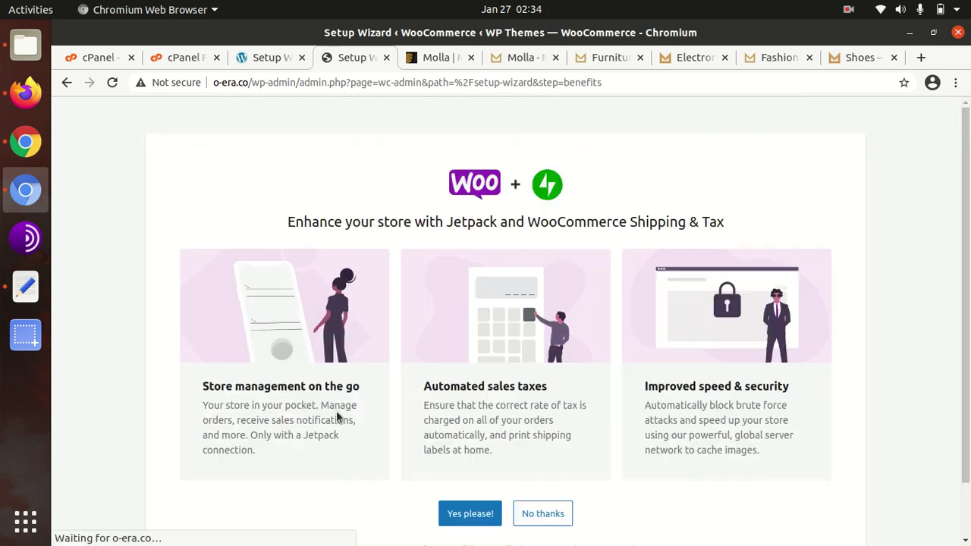
Decline the Jetpack and Shipping & Tax add-ons, dismiss the WooCommerce welcome tour, and return to the Molla wizard.
click(547, 512)
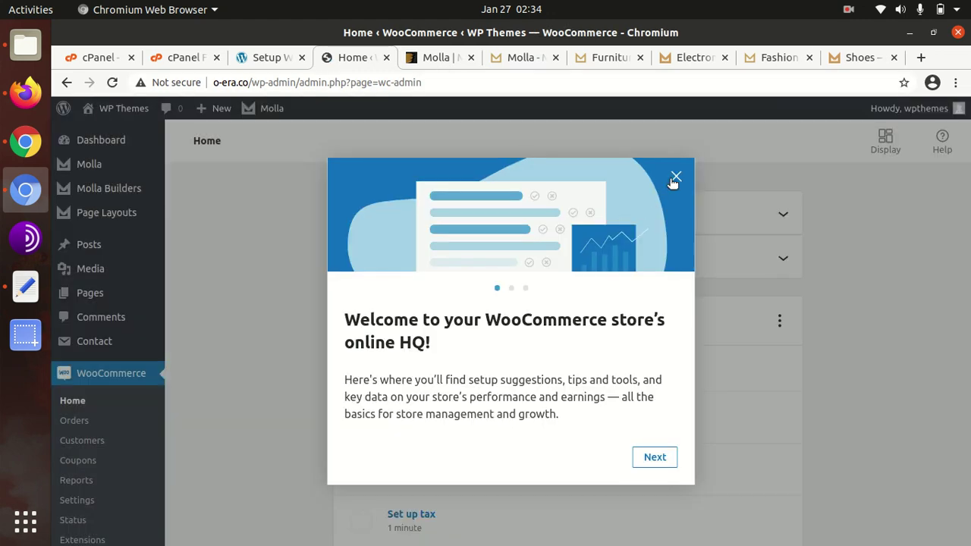
click(675, 176)
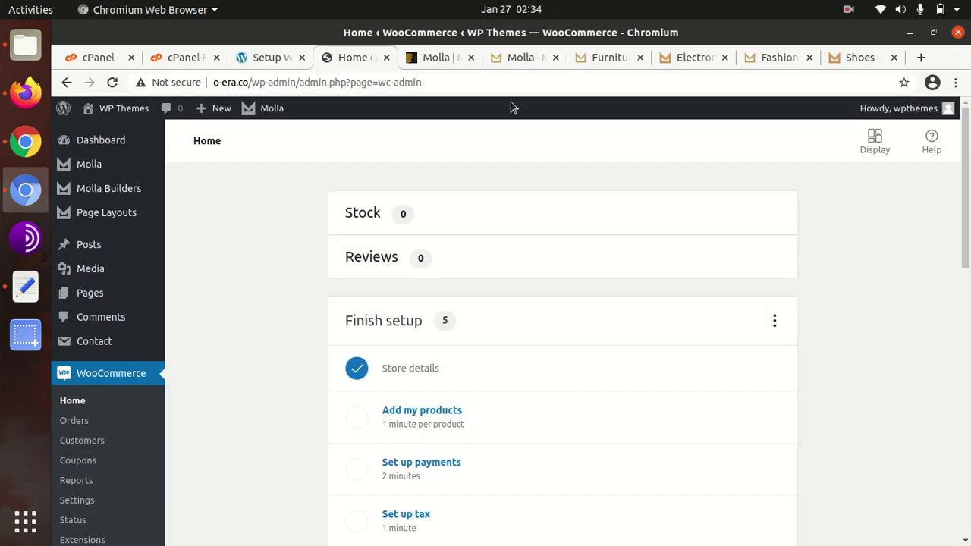
click(274, 61)
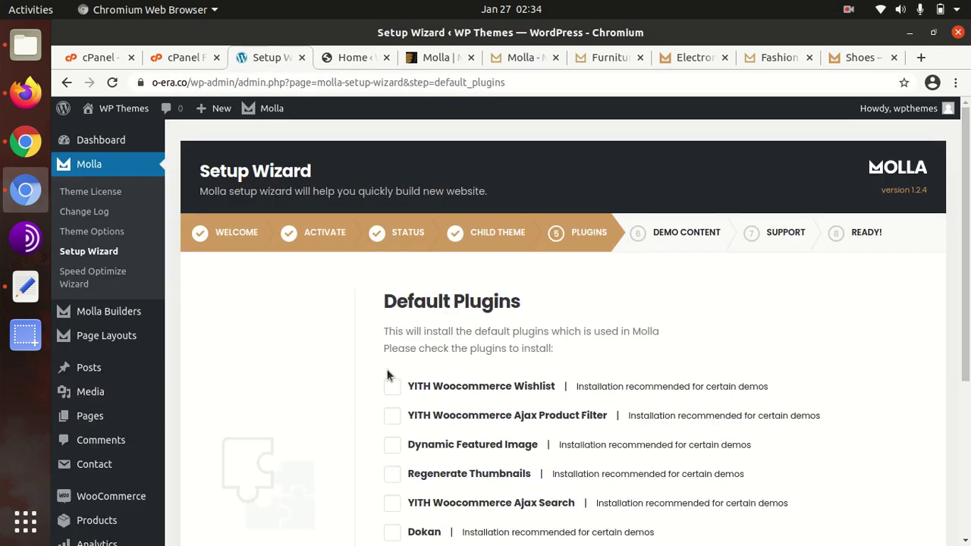
Continue past the Default Plugins step to Demo Content.
scroll(402, 394, down, 3)
scroll(529, 422, up, 5)
scroll(481, 481, down, 7)
click(440, 425)
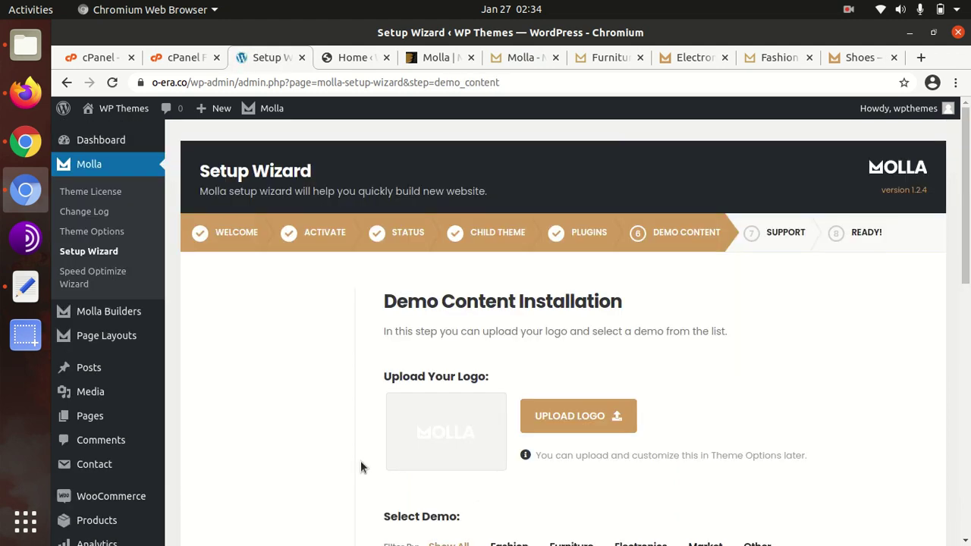
Choose the Demo 1 furniture demo from the demo grid.
scroll(448, 277, down, 4)
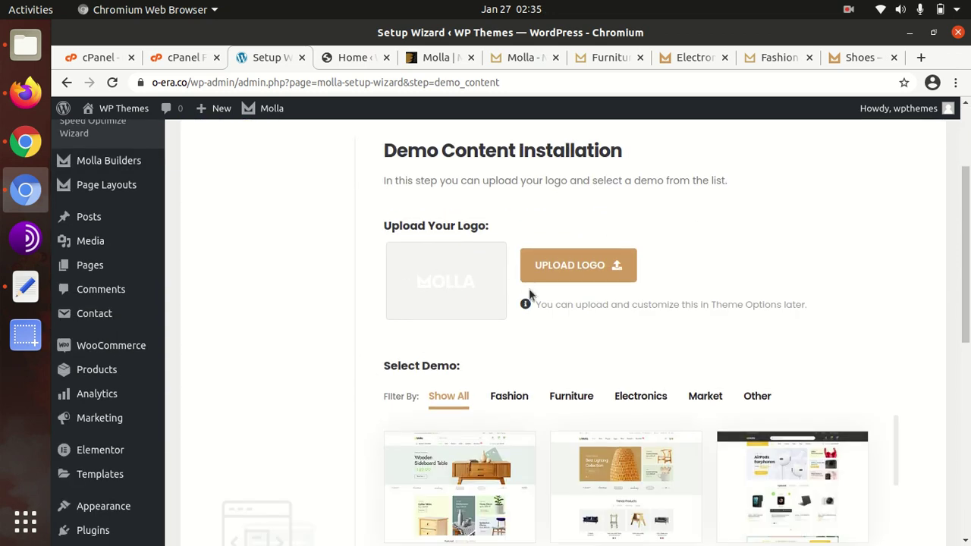
scroll(570, 435, down, 3)
scroll(910, 412, down, 8)
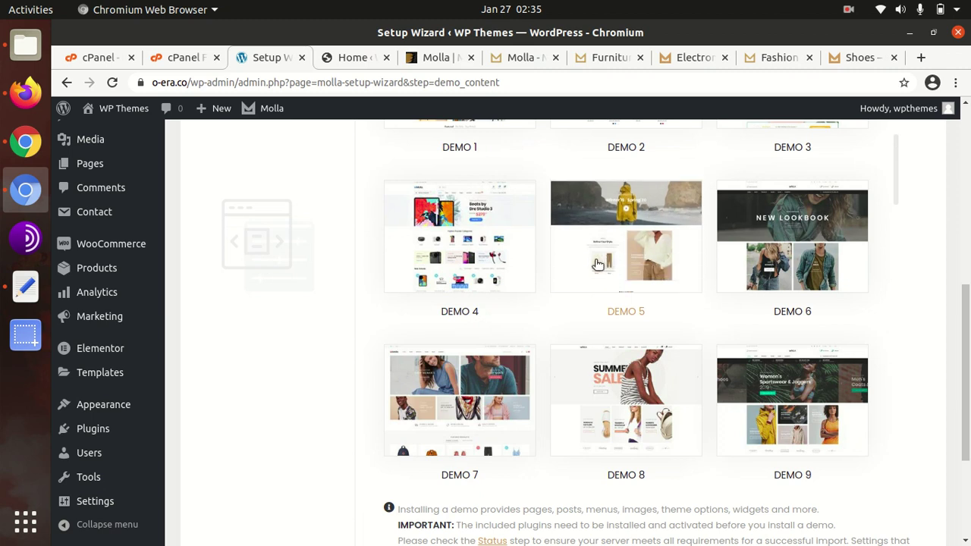
scroll(486, 287, up, 3)
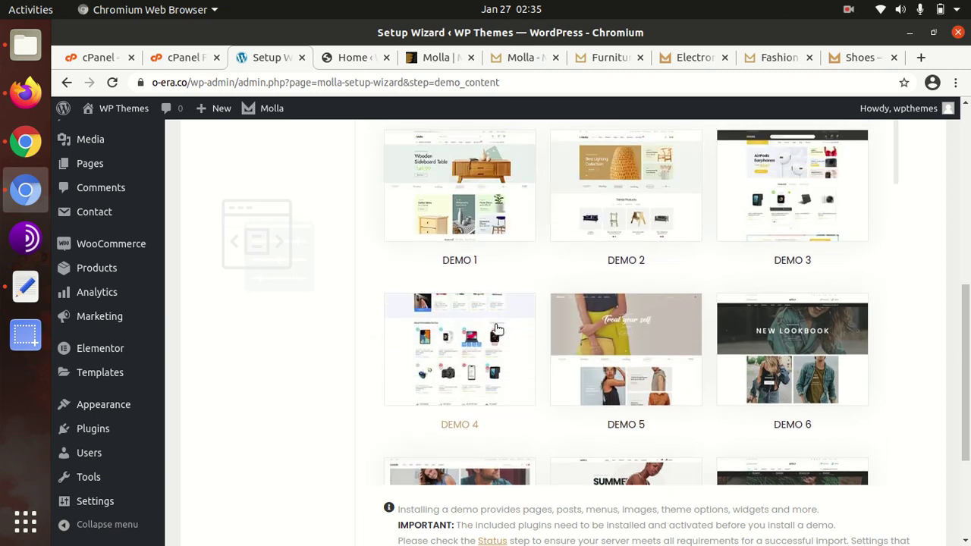
scroll(487, 287, up, 3)
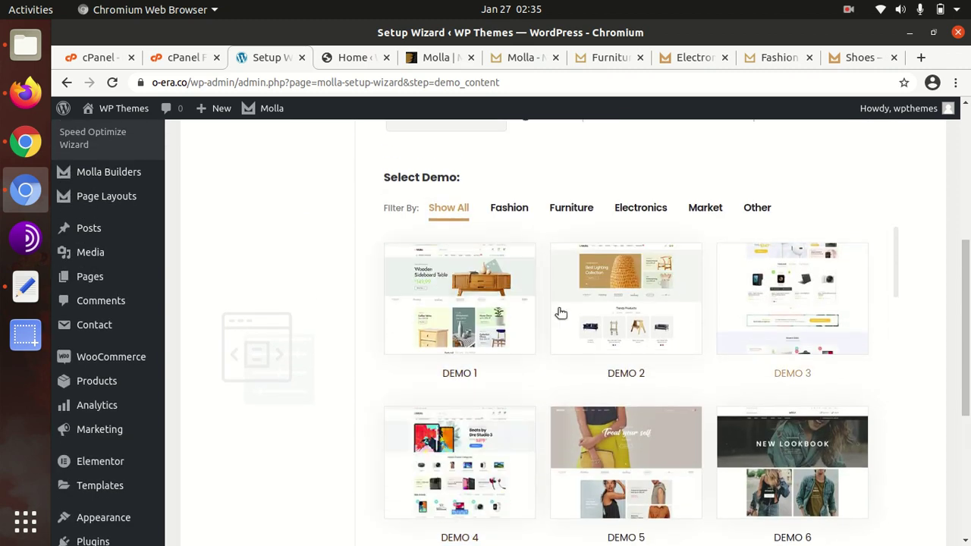
scroll(455, 371, up, 2)
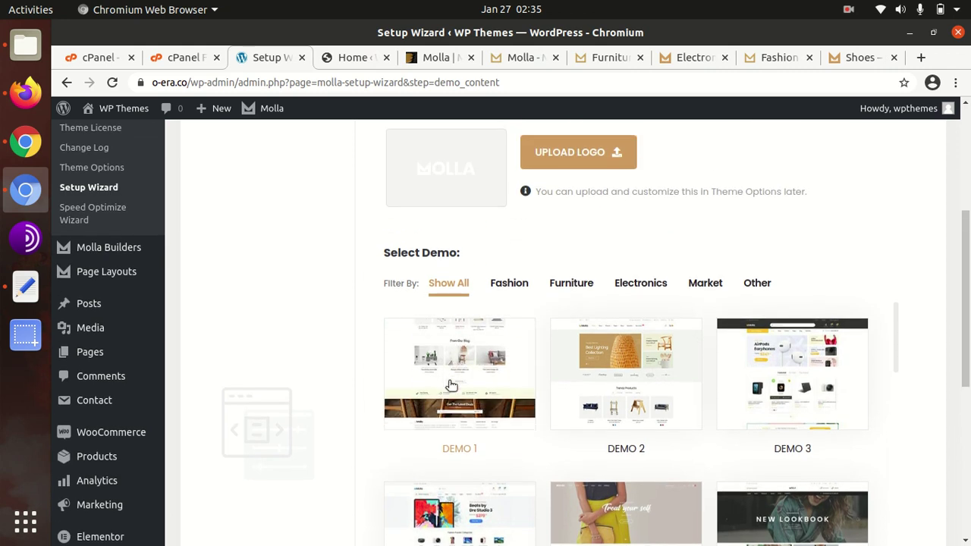
click(450, 383)
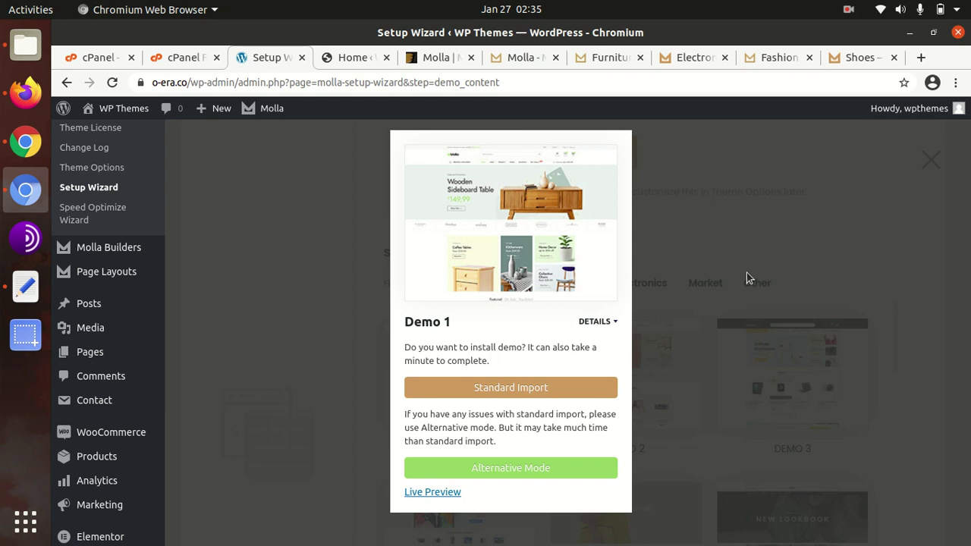
Run a Standard Import of Demo 1 and confirm overwriting existing content.
click(489, 393)
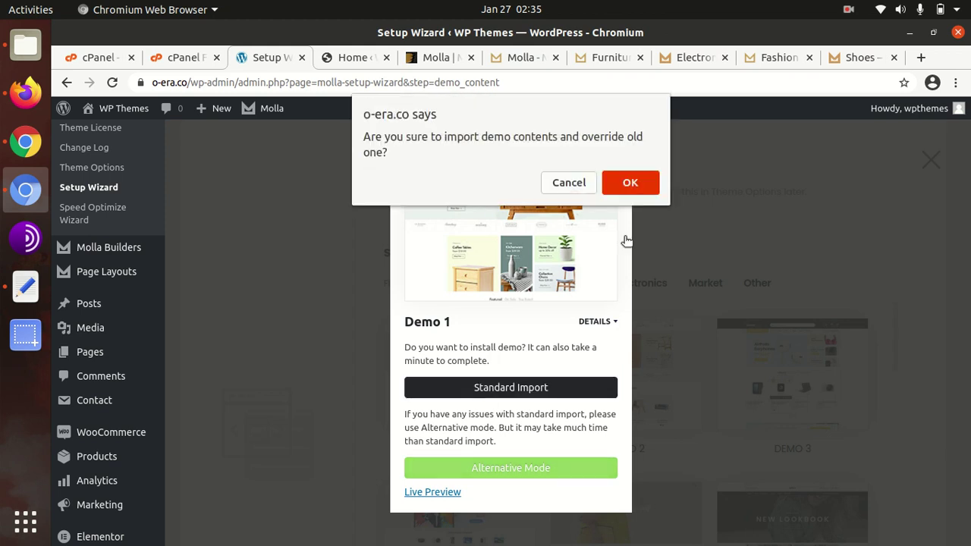
click(634, 184)
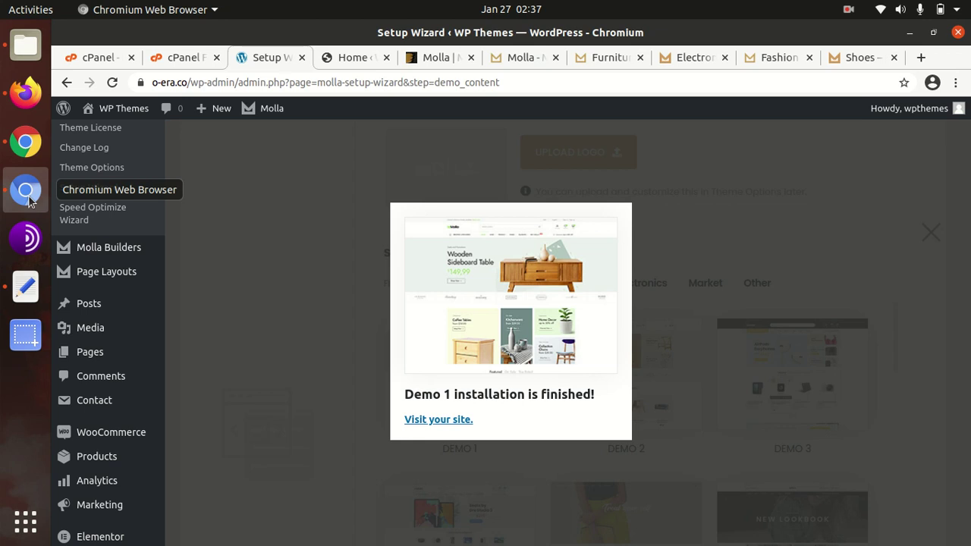
click(414, 422)
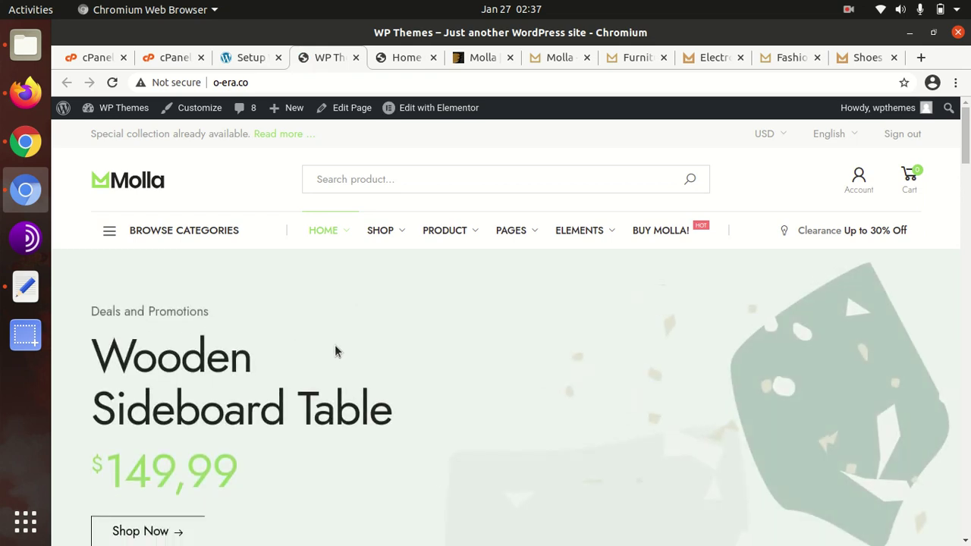
scroll(337, 349, down, 3)
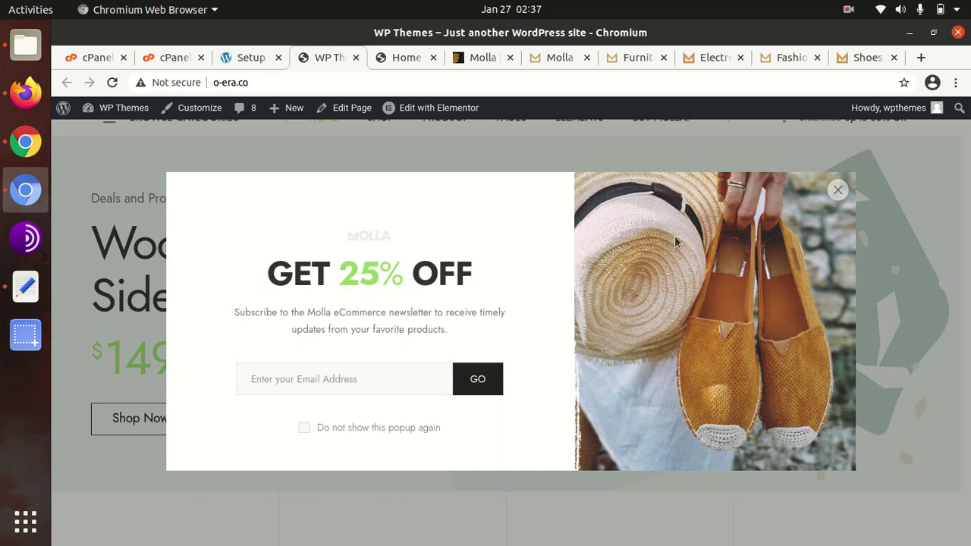
click(835, 191)
scroll(491, 307, down, 5)
scroll(460, 324, down, 3)
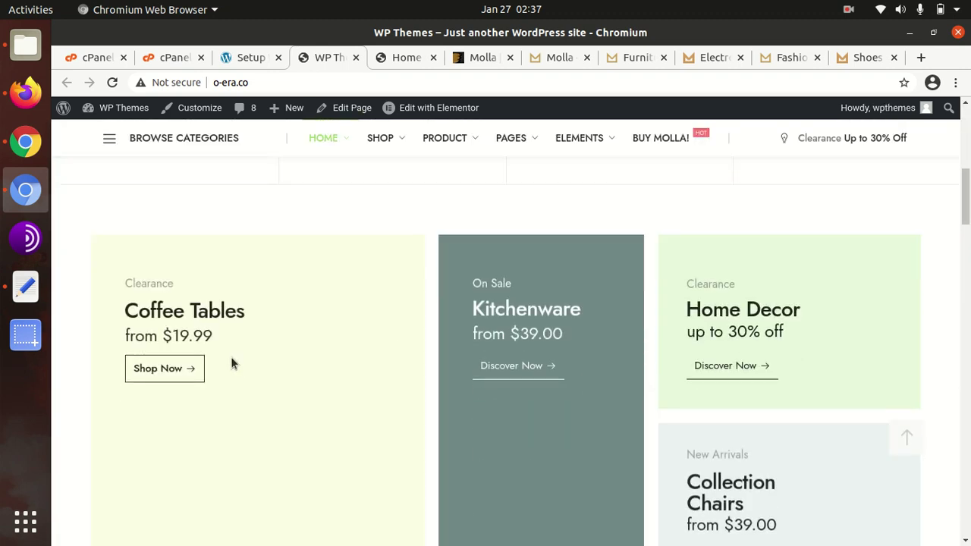
scroll(499, 303, down, 5)
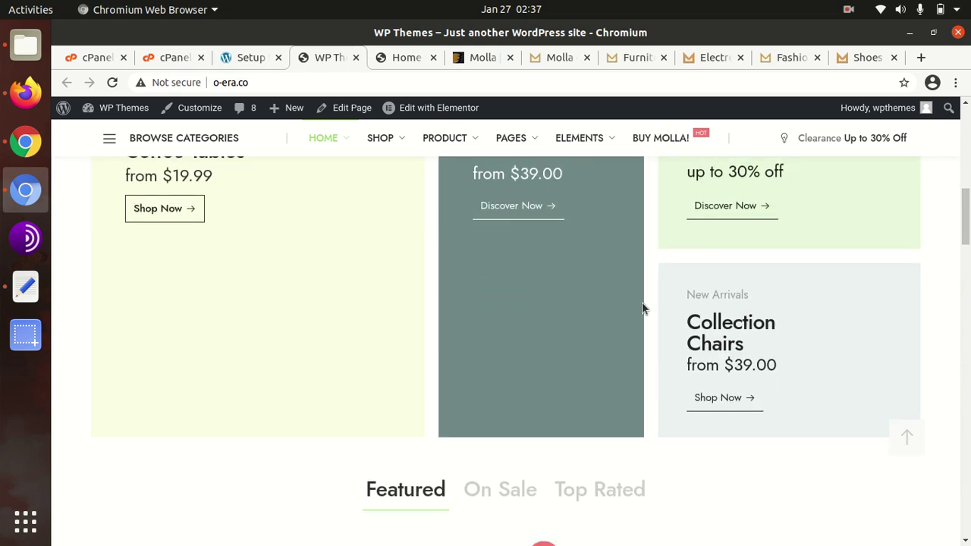
scroll(607, 308, down, 2)
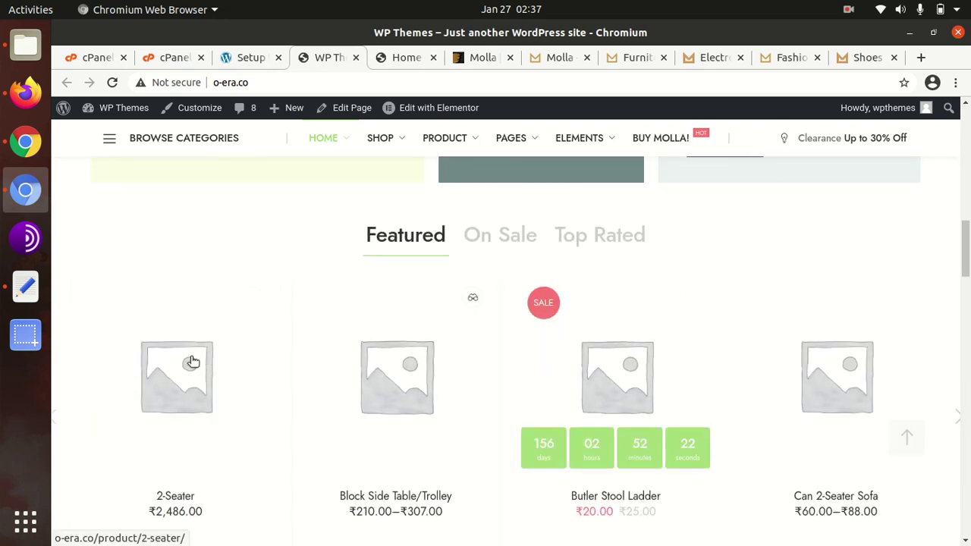
scroll(379, 361, down, 1)
scroll(402, 359, down, 6)
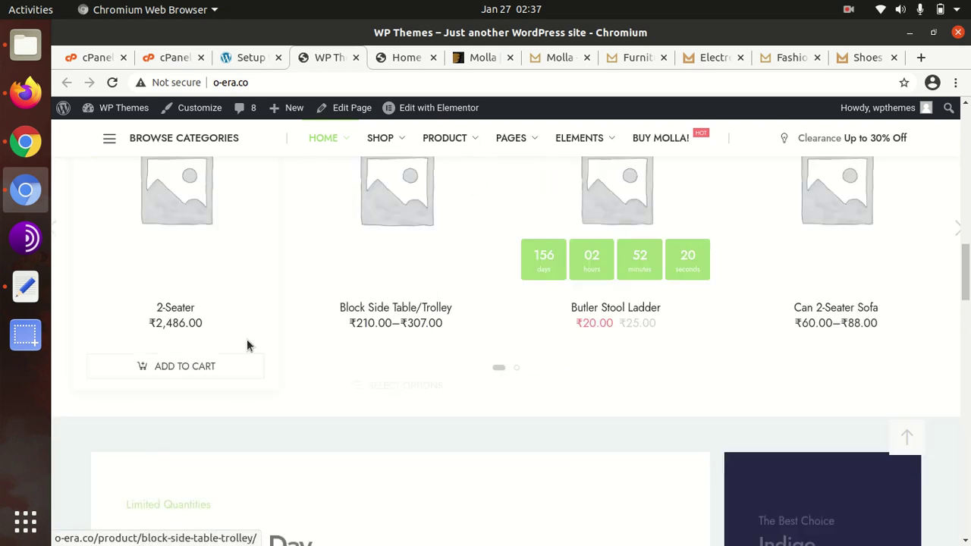
scroll(247, 349, down, 8)
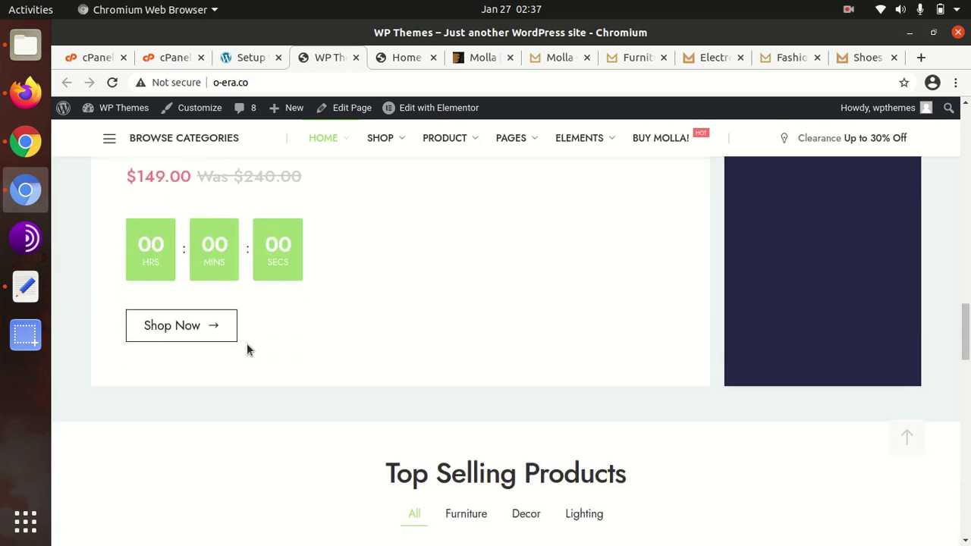
scroll(227, 338, down, 2)
scroll(217, 342, up, 3)
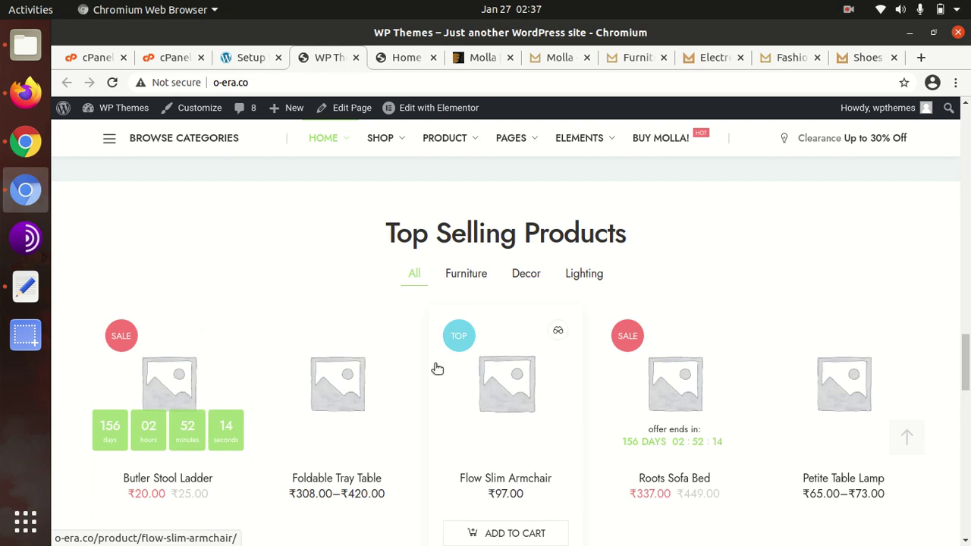
scroll(341, 384, down, 2)
scroll(341, 384, down, 7)
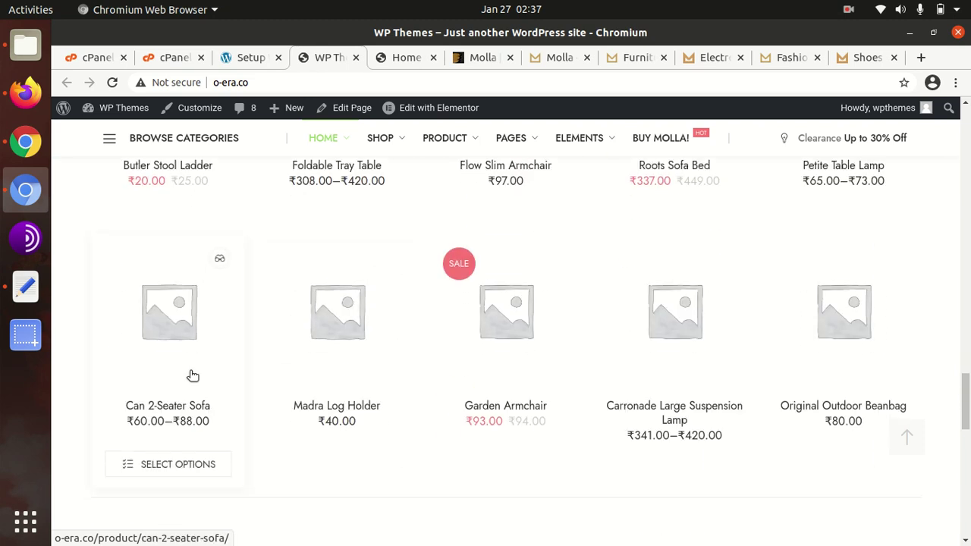
scroll(190, 377, down, 4)
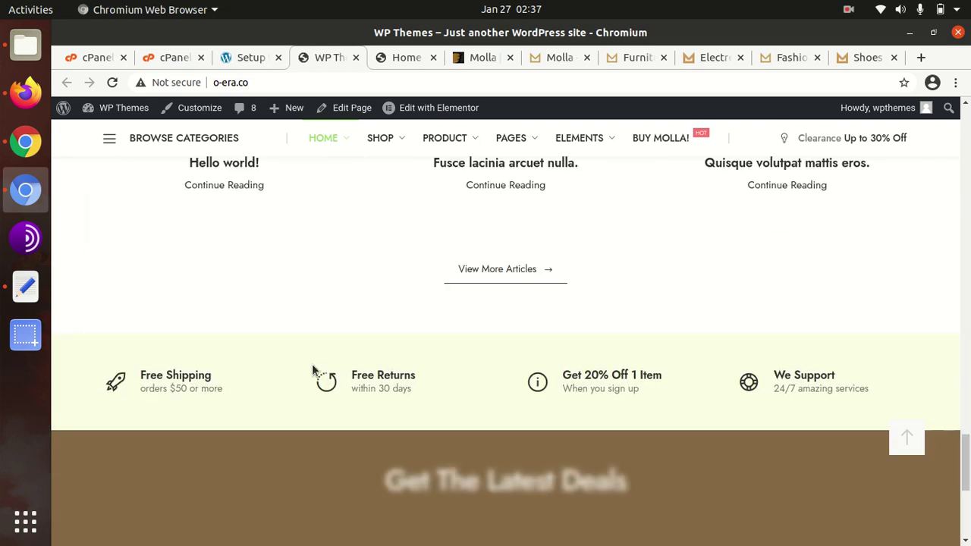
scroll(295, 360, down, 2)
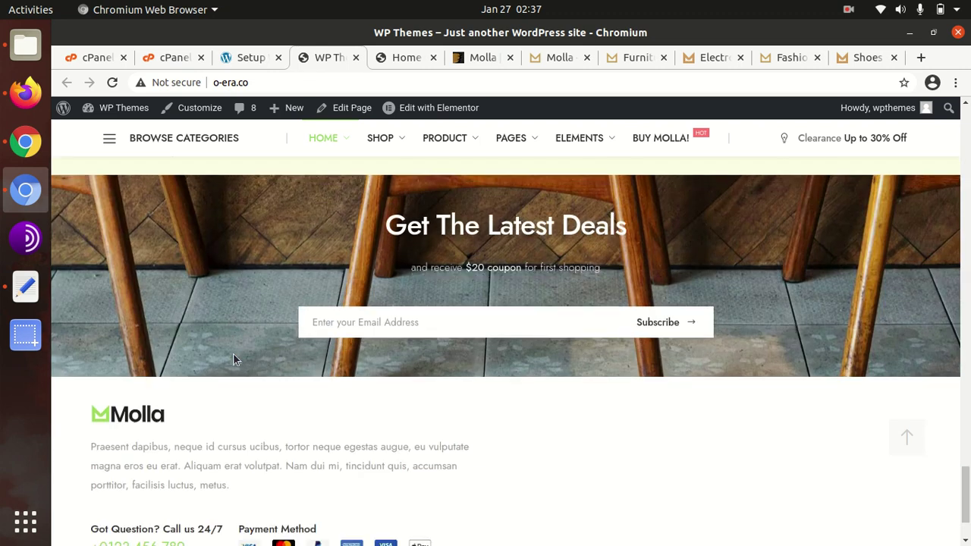
scroll(574, 345, down, 2)
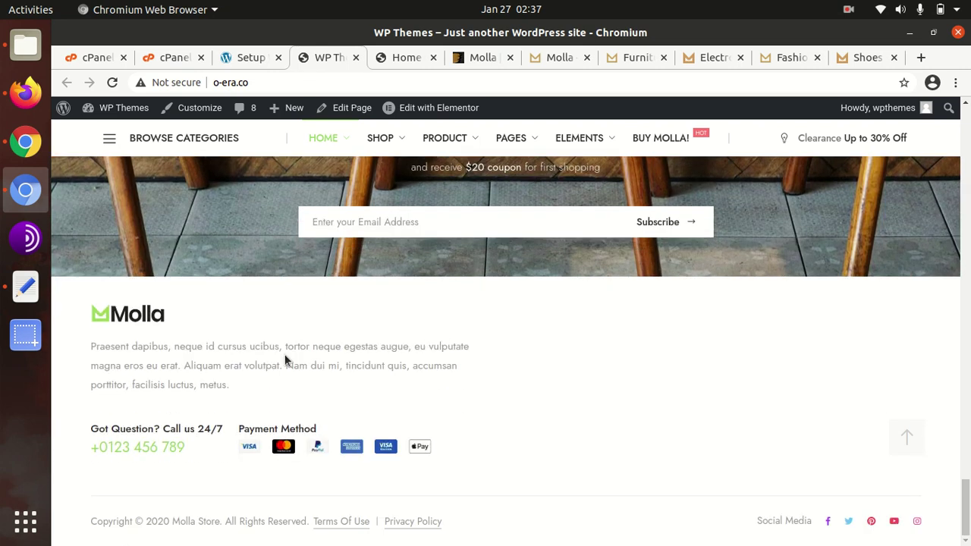
scroll(285, 359, up, 11)
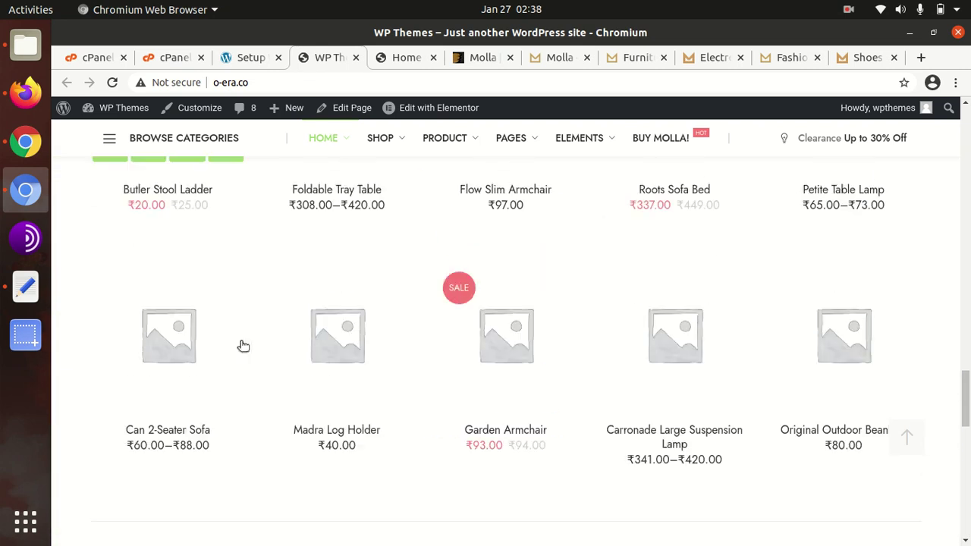
scroll(243, 346, up, 3)
mouse_move(382, 137)
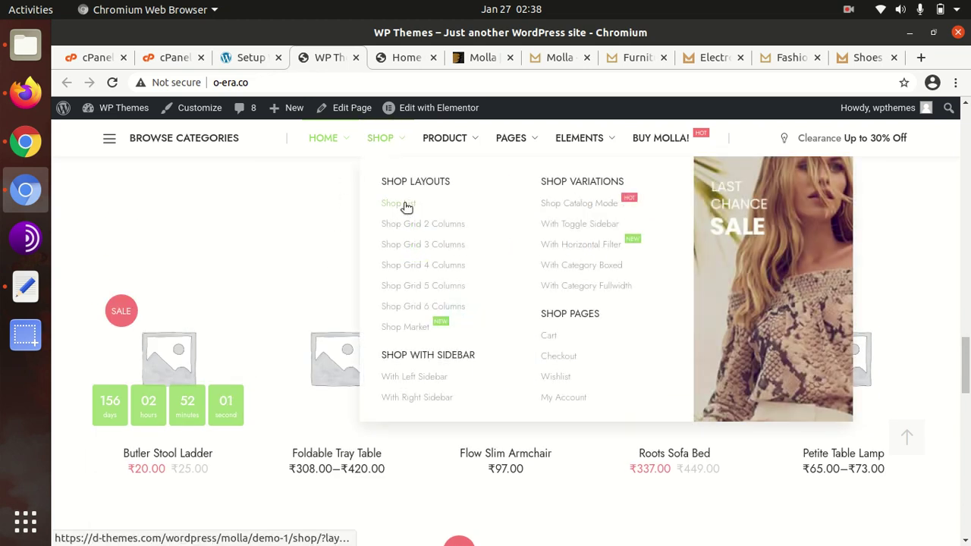
click(404, 205)
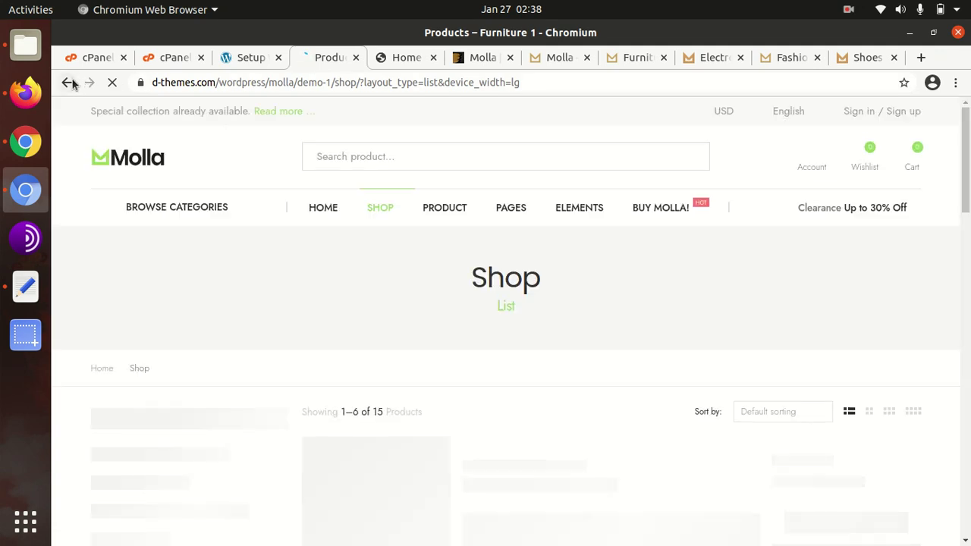
click(69, 81)
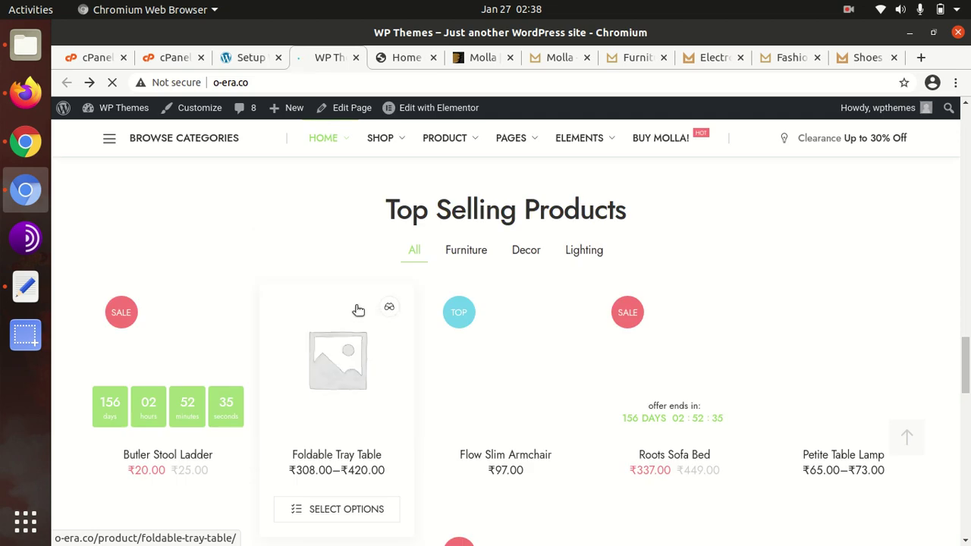
View the Foldable Tray Table's Additional Information, Reviews, Size and Shipping & Returns tabs.
click(357, 310)
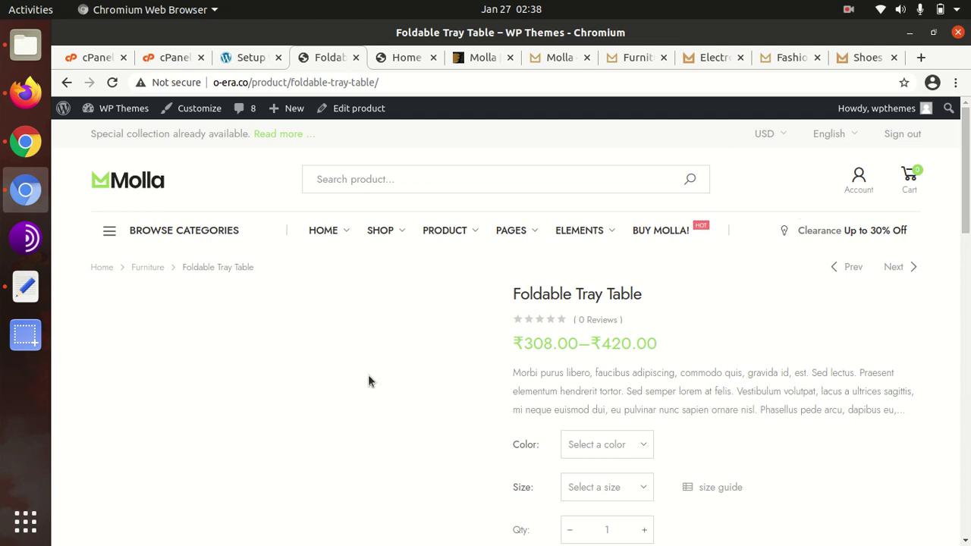
scroll(368, 380, down, 3)
scroll(368, 379, down, 2)
click(395, 362)
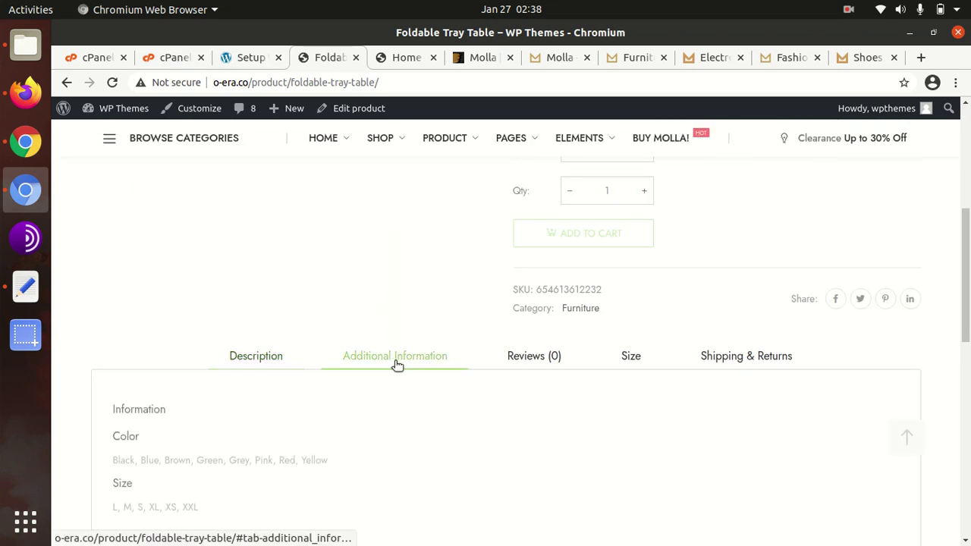
click(540, 362)
click(631, 361)
click(747, 361)
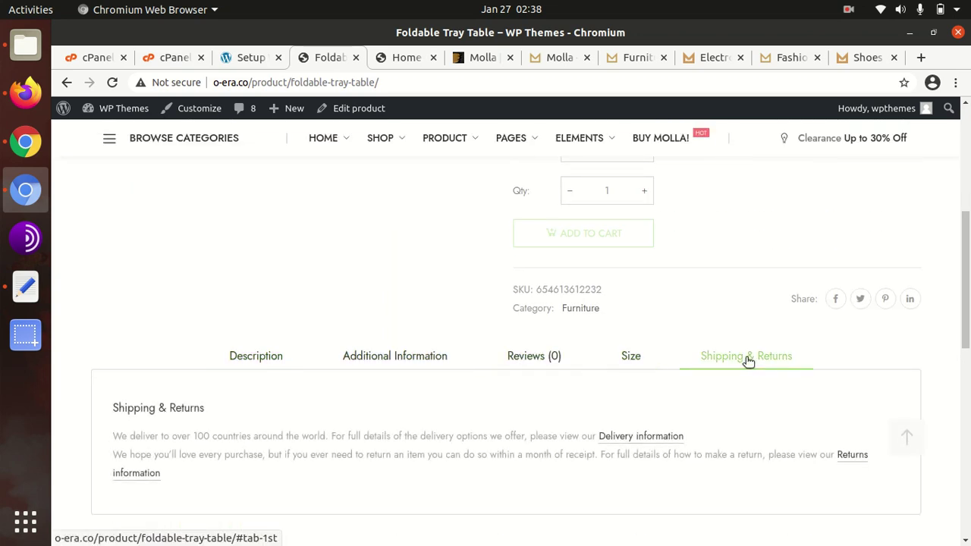
scroll(466, 362, up, 3)
scroll(466, 365, up, 2)
Open Pages > About > About 01 and scroll through its team and testimonials.
mouse_move(372, 233)
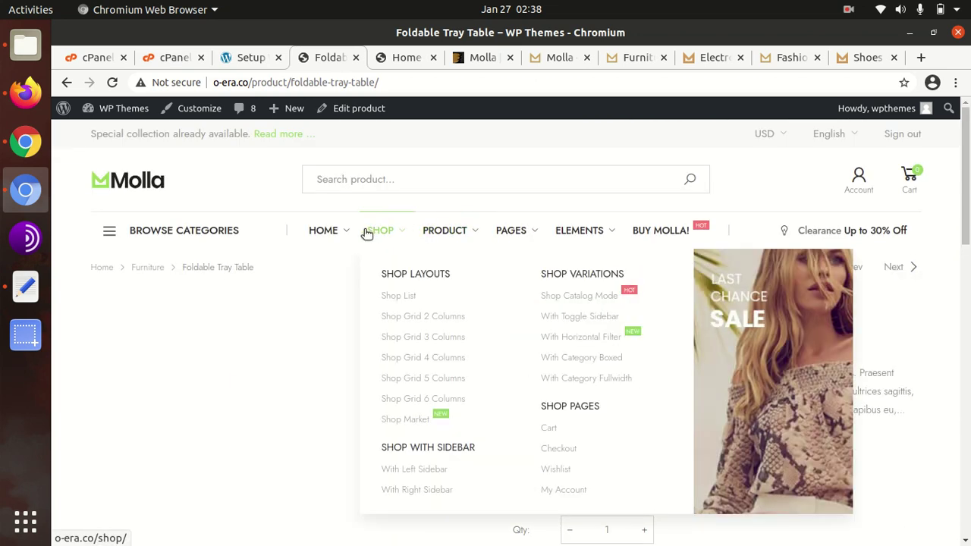
mouse_move(324, 232)
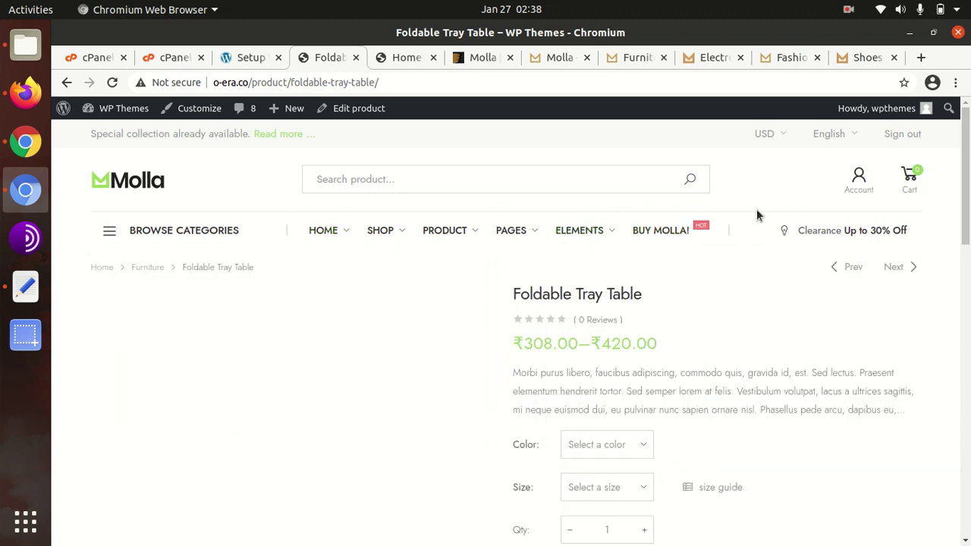
scroll(412, 283, down, 5)
scroll(412, 287, down, 3)
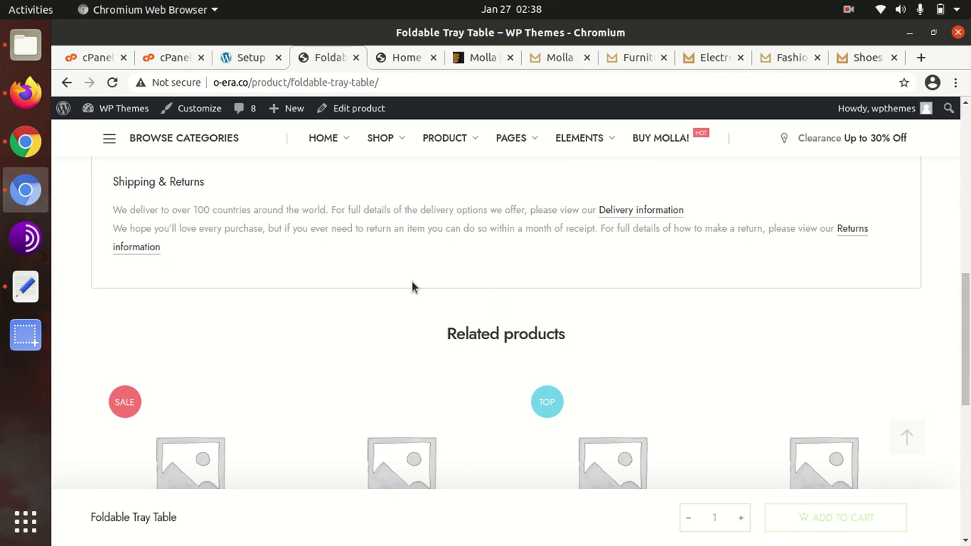
scroll(412, 287, down, 3)
mouse_move(604, 141)
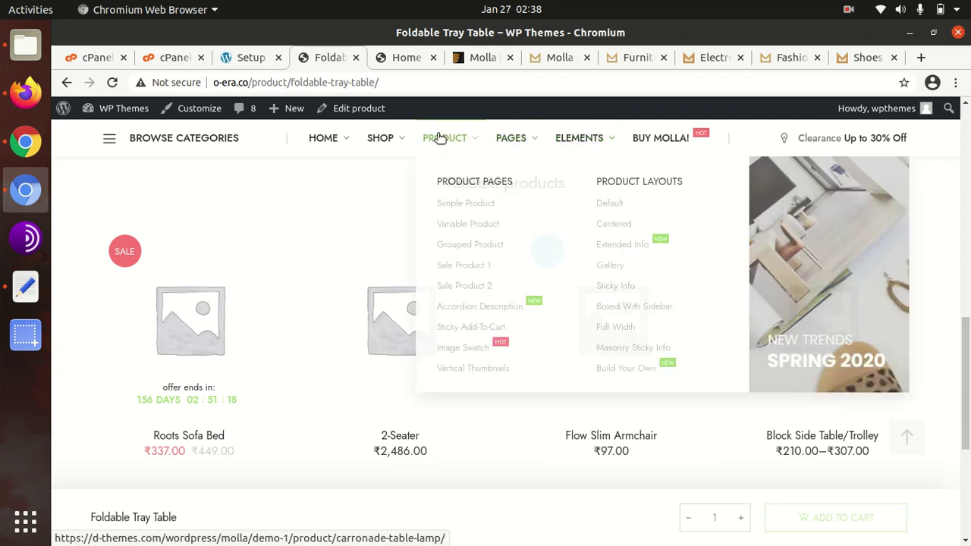
mouse_move(513, 142)
mouse_move(522, 183)
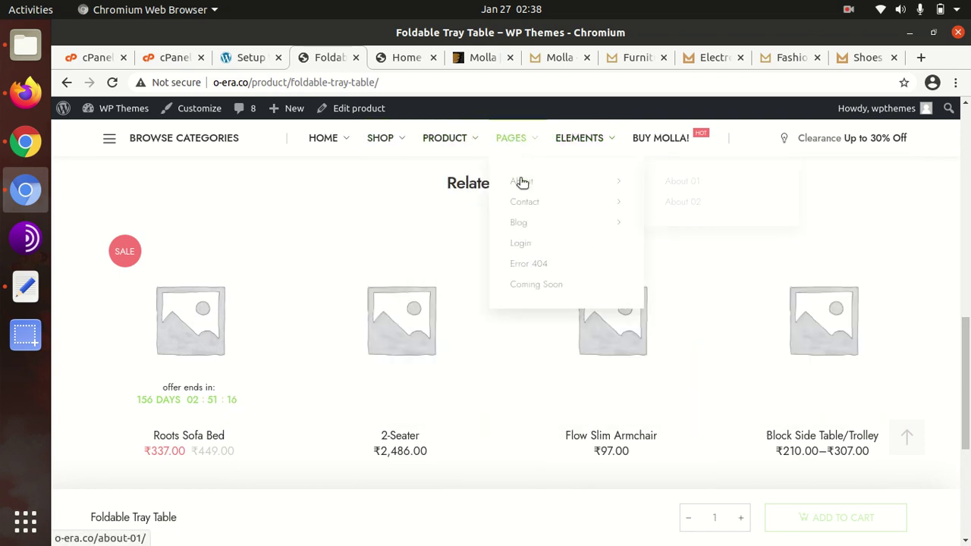
click(676, 185)
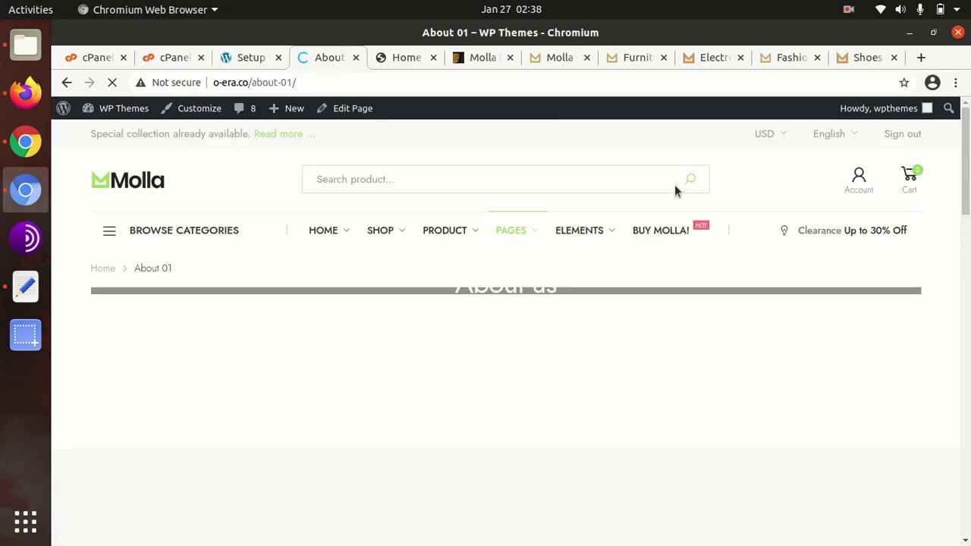
scroll(544, 321, down, 3)
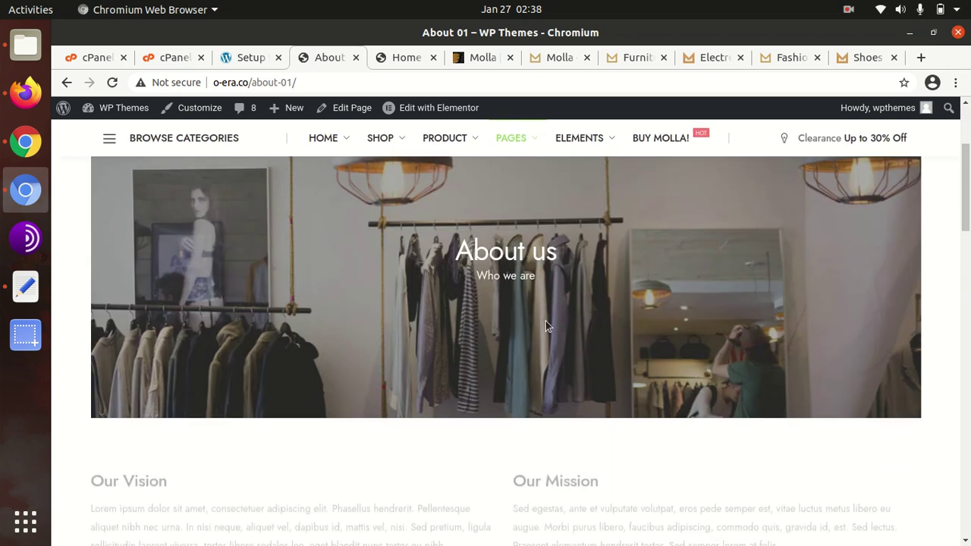
scroll(545, 321, down, 3)
scroll(427, 319, down, 5)
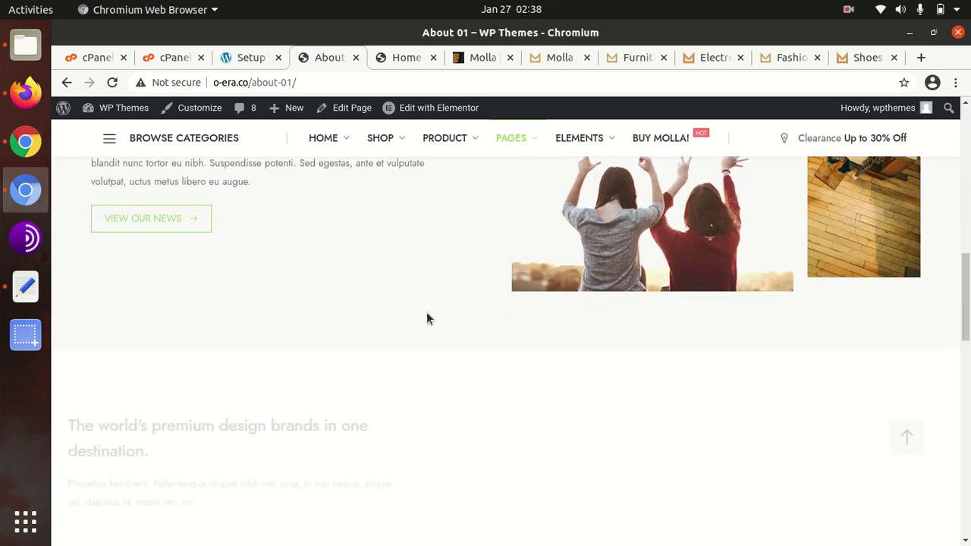
scroll(426, 319, down, 5)
scroll(389, 314, down, 4)
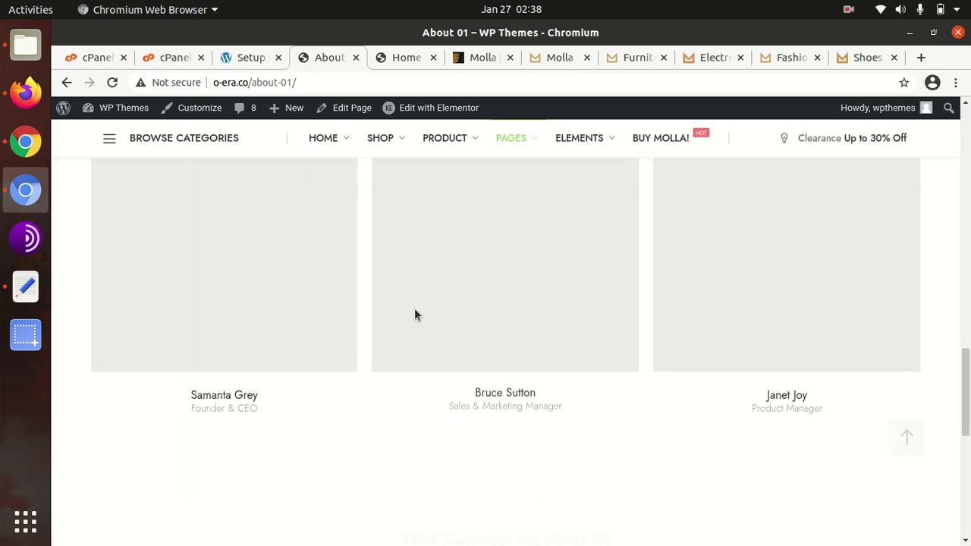
scroll(493, 324, down, 3)
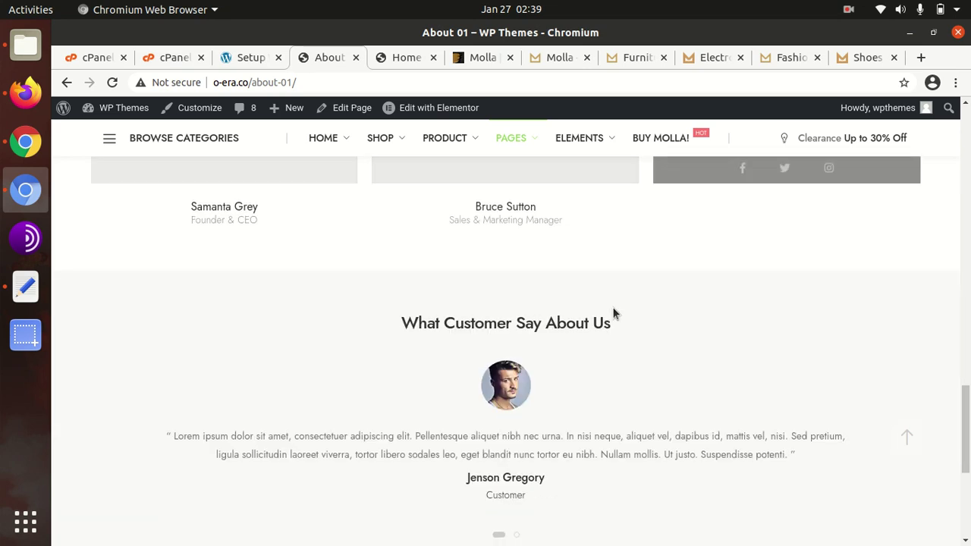
scroll(340, 342, up, 6)
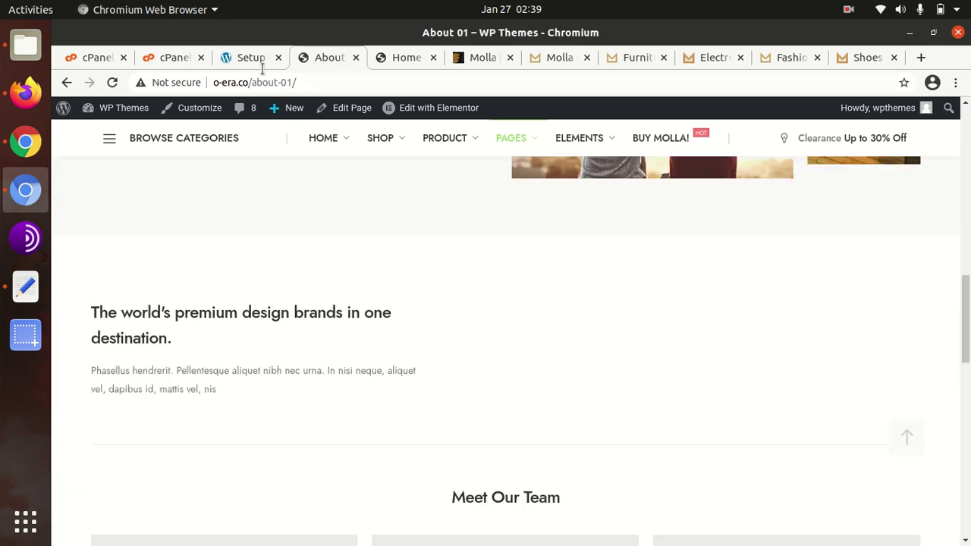
Back in the Setup Wizard tab, dismiss the 'Demo 1 installation is finished!' notice and browse the sidebar.
click(254, 61)
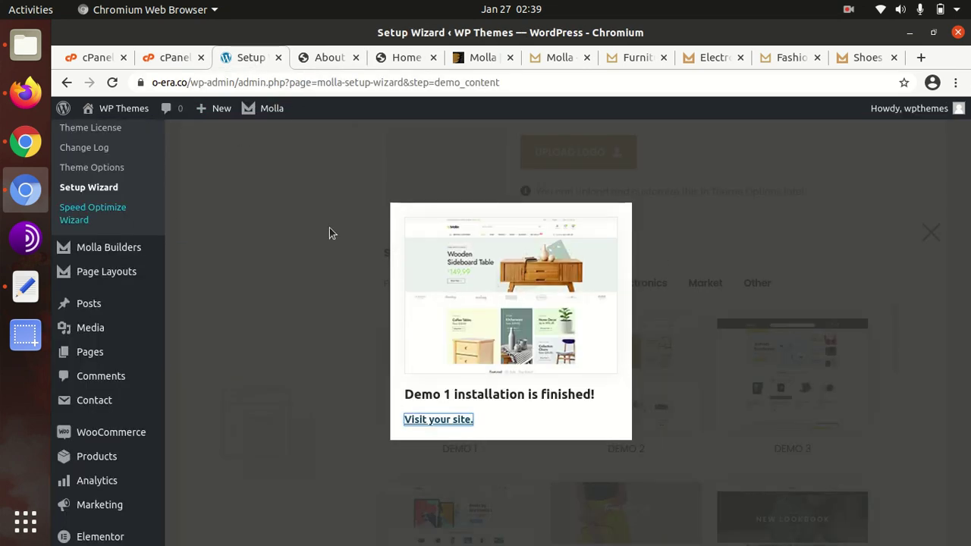
click(296, 229)
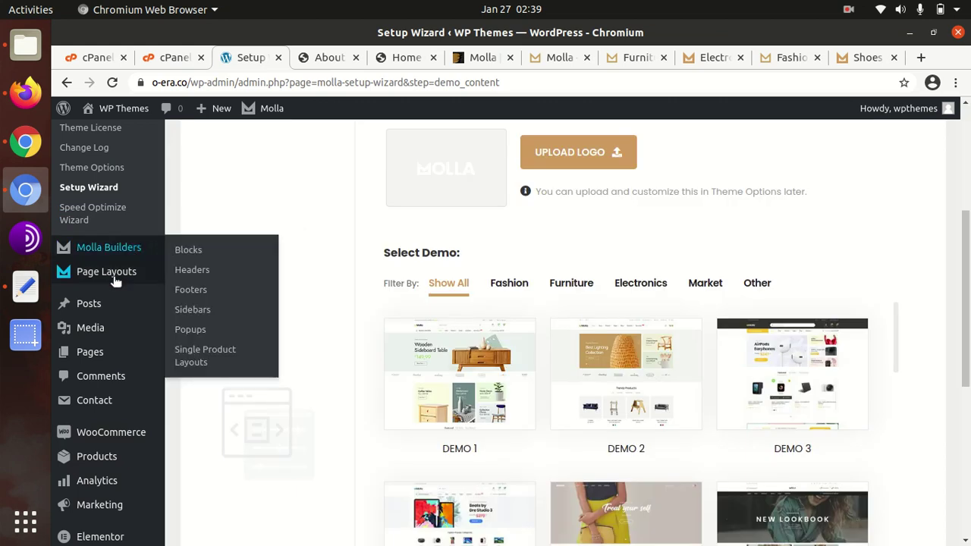
scroll(114, 292, up, 3)
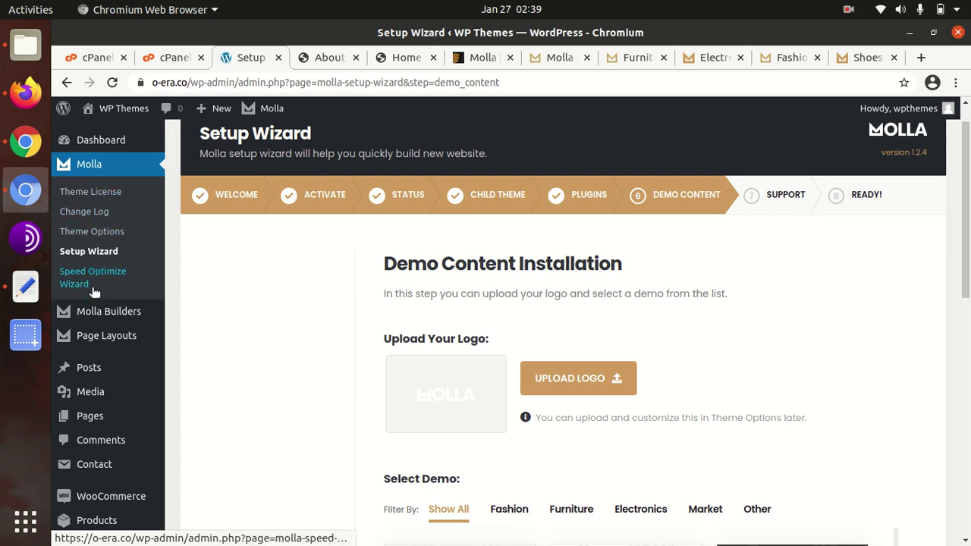
scroll(87, 296, down, 2)
mouse_move(101, 248)
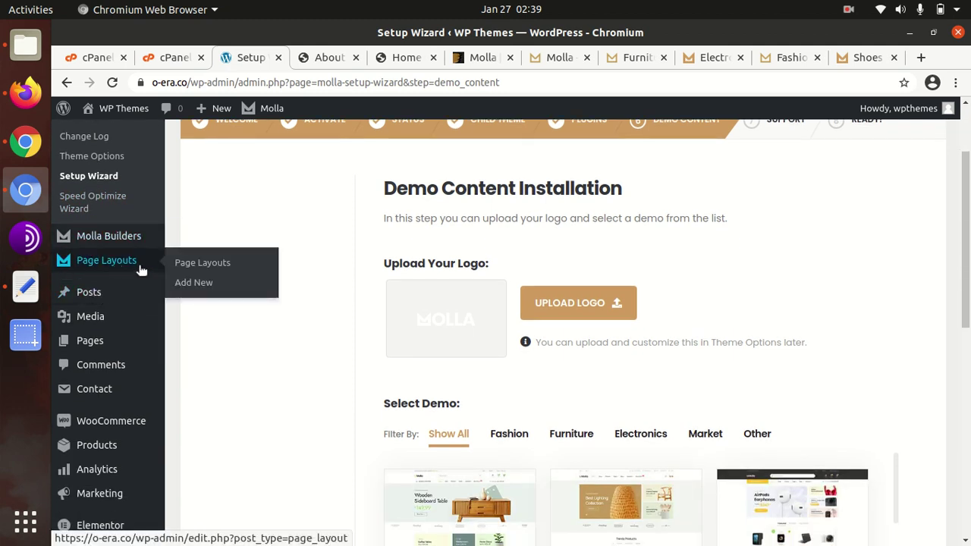
scroll(125, 303, down, 4)
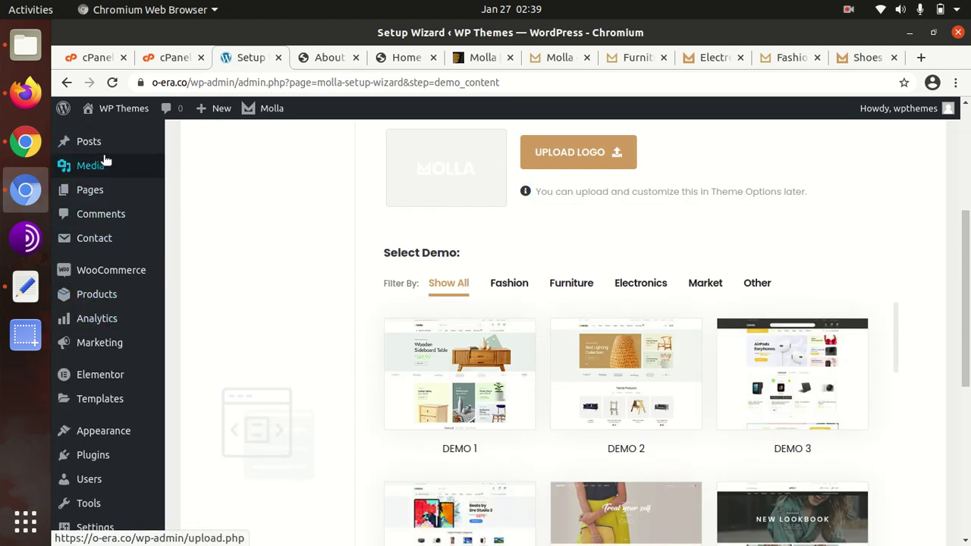
scroll(121, 402, down, 4)
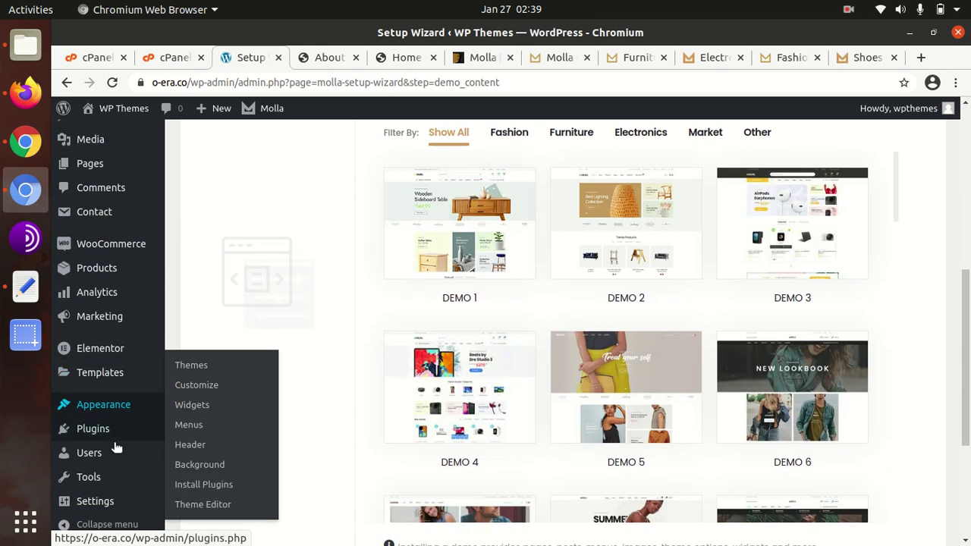
scroll(106, 470, down, 3)
scroll(109, 331, up, 8)
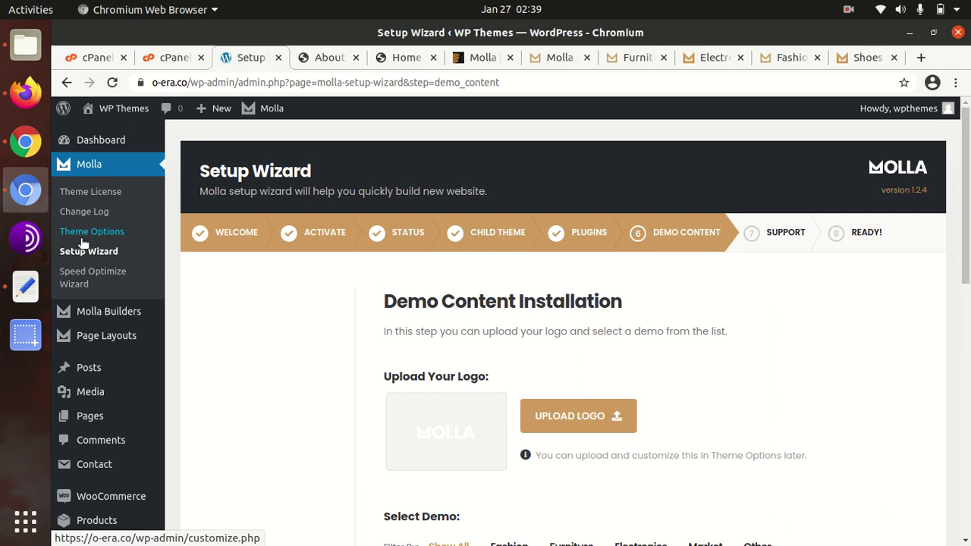
Open the Molla theme Customizer and look through its General and Layout sections.
click(87, 237)
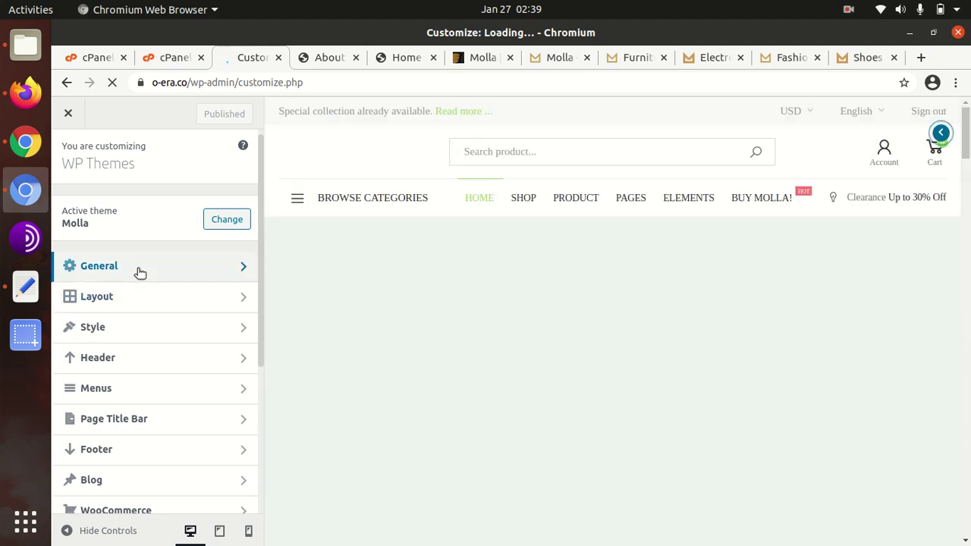
click(139, 272)
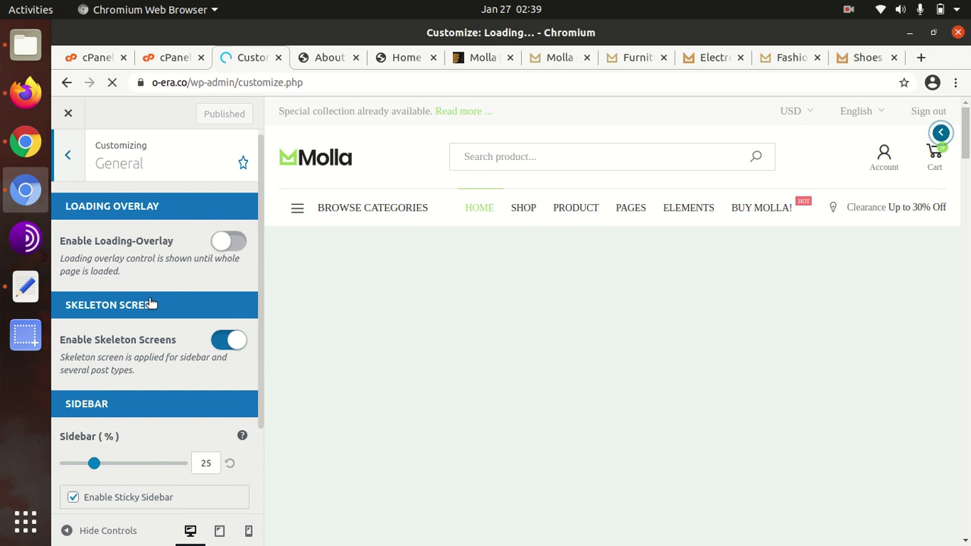
scroll(144, 384, down, 2)
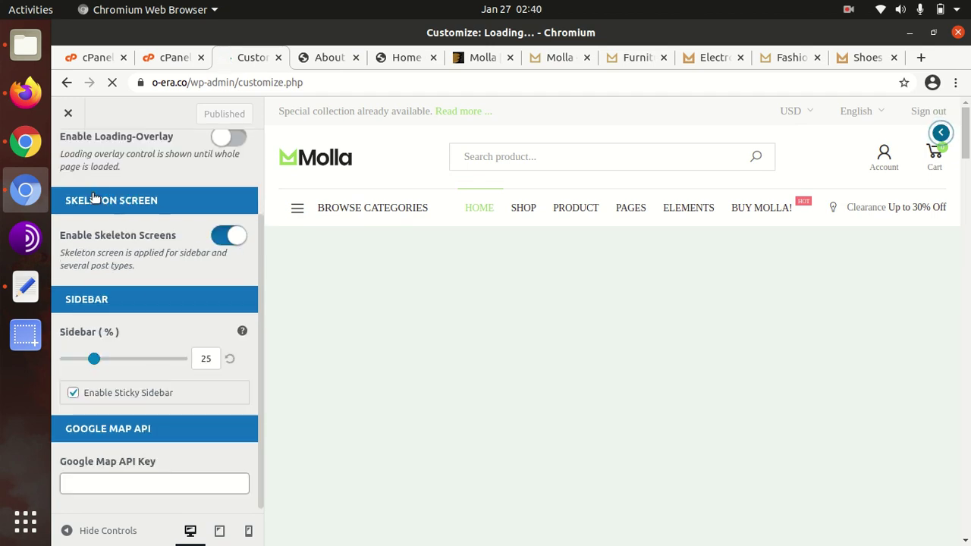
scroll(196, 356, up, 2)
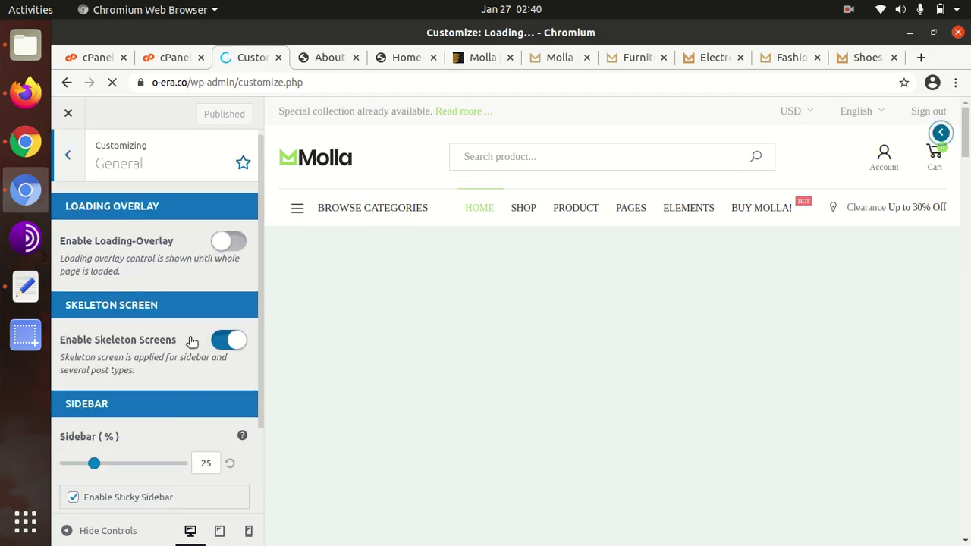
click(66, 158)
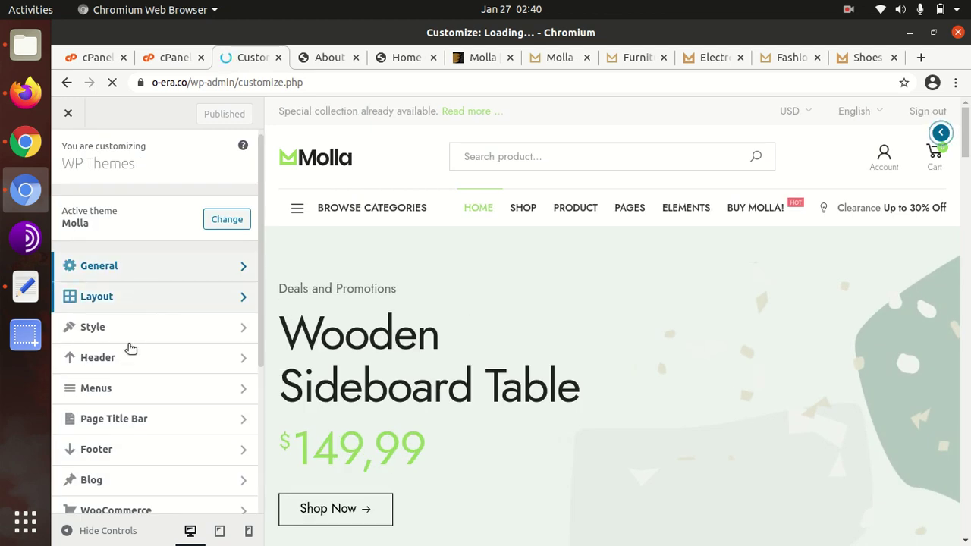
click(239, 304)
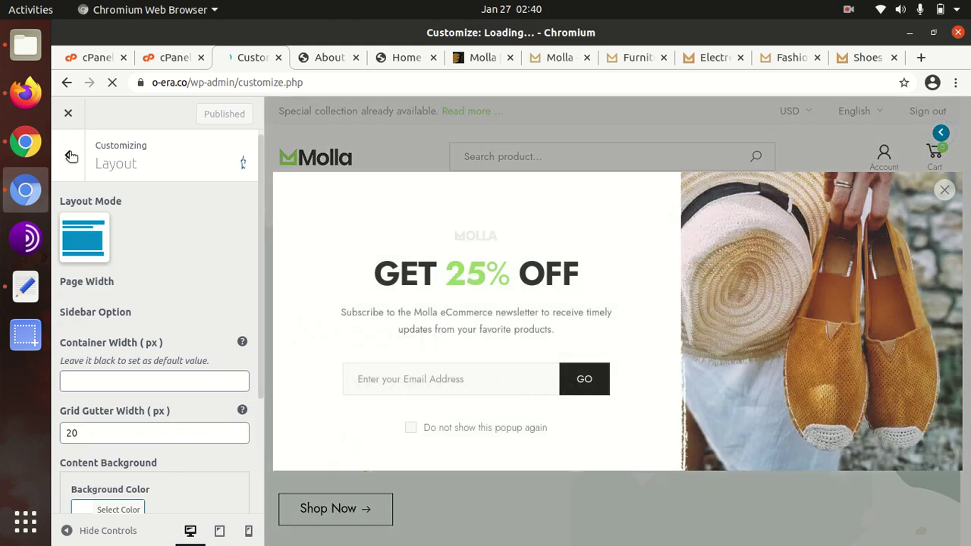
click(67, 155)
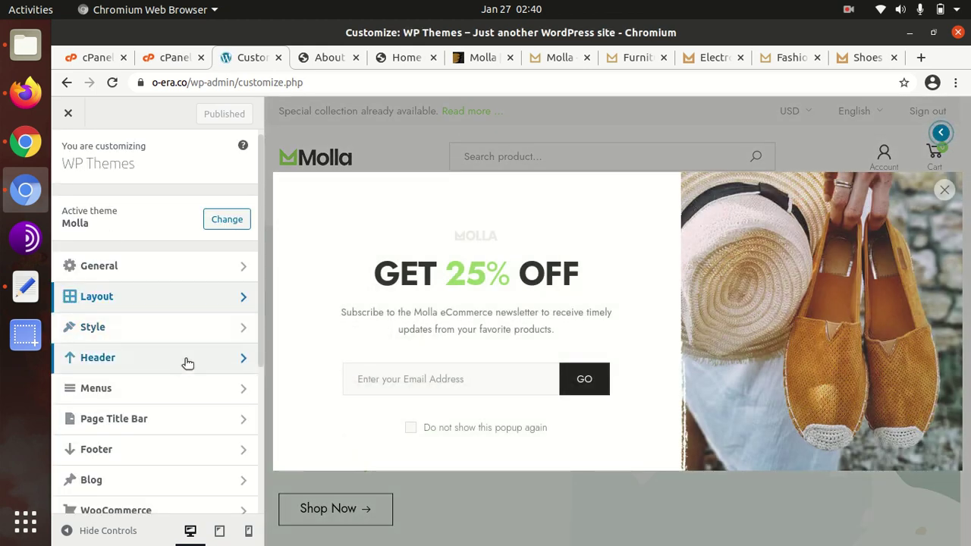
click(243, 361)
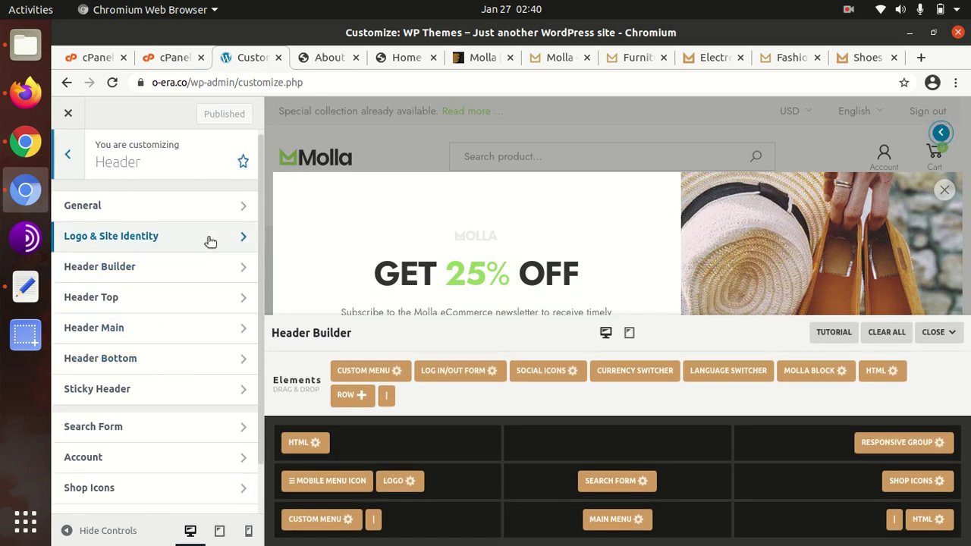
click(243, 239)
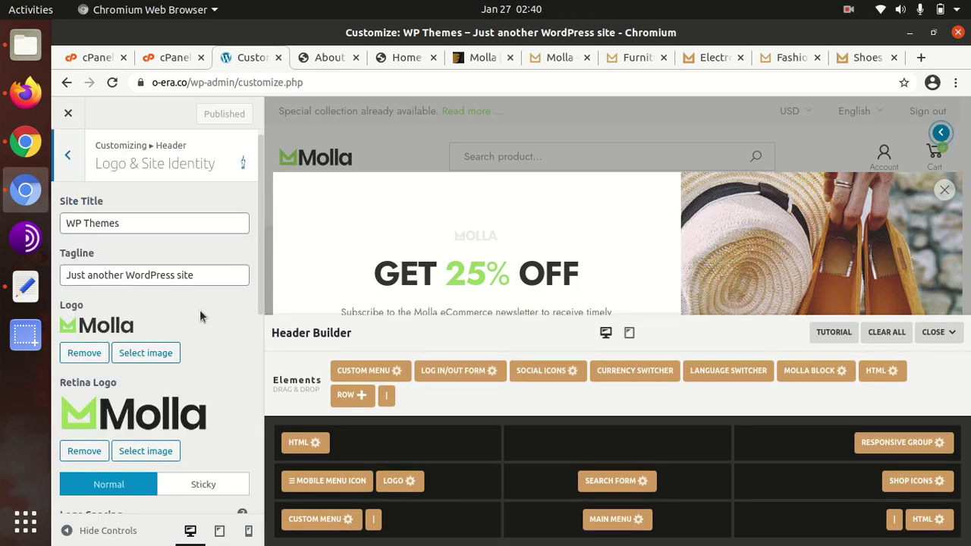
click(67, 156)
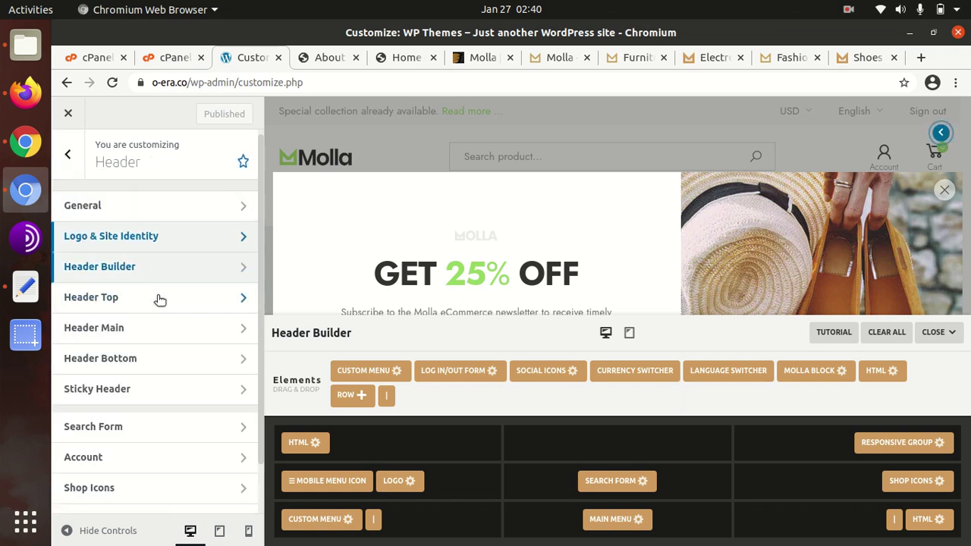
scroll(135, 292, down, 1)
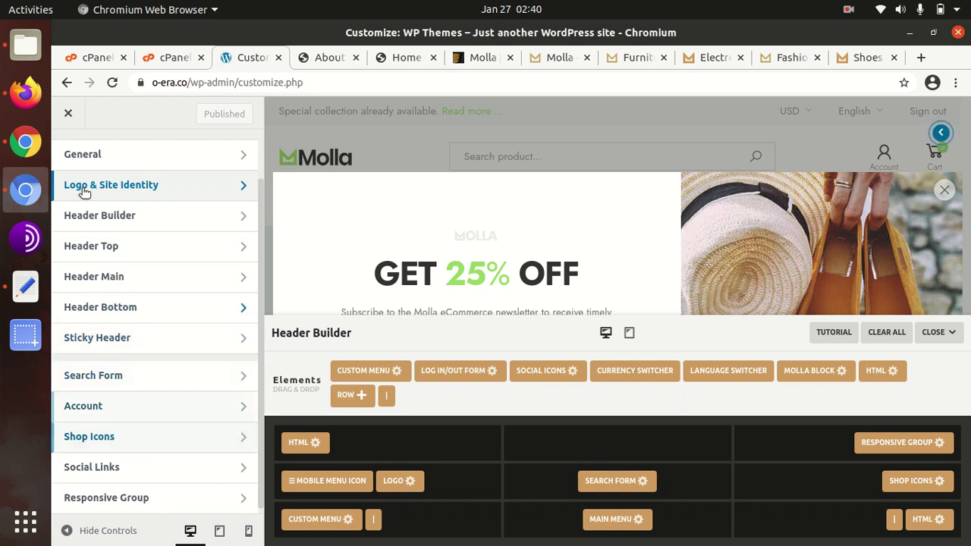
scroll(82, 196, up, 1)
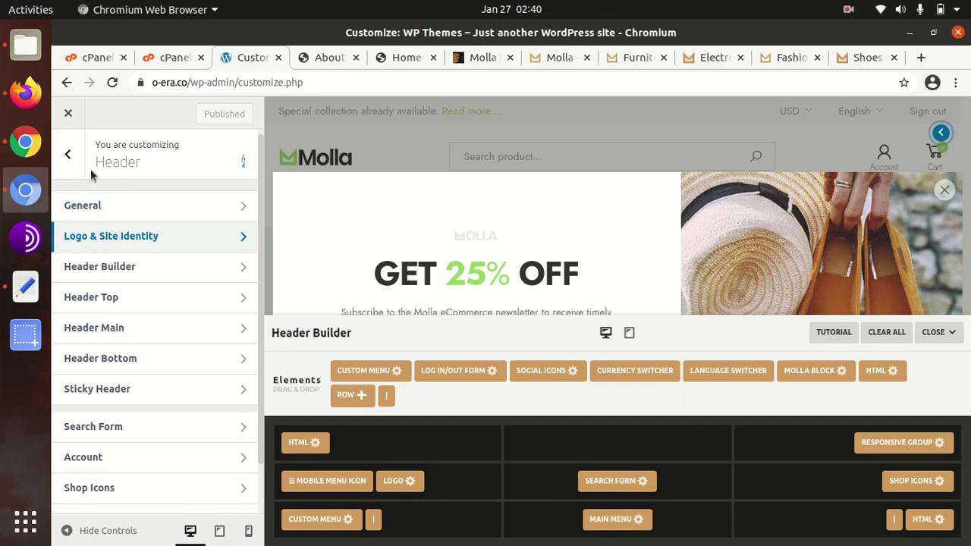
click(69, 156)
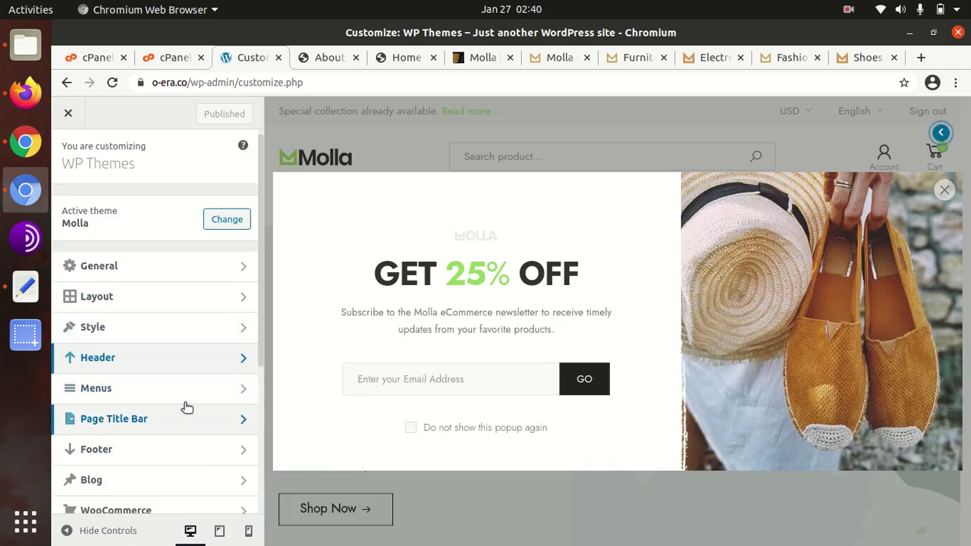
scroll(180, 408, down, 2)
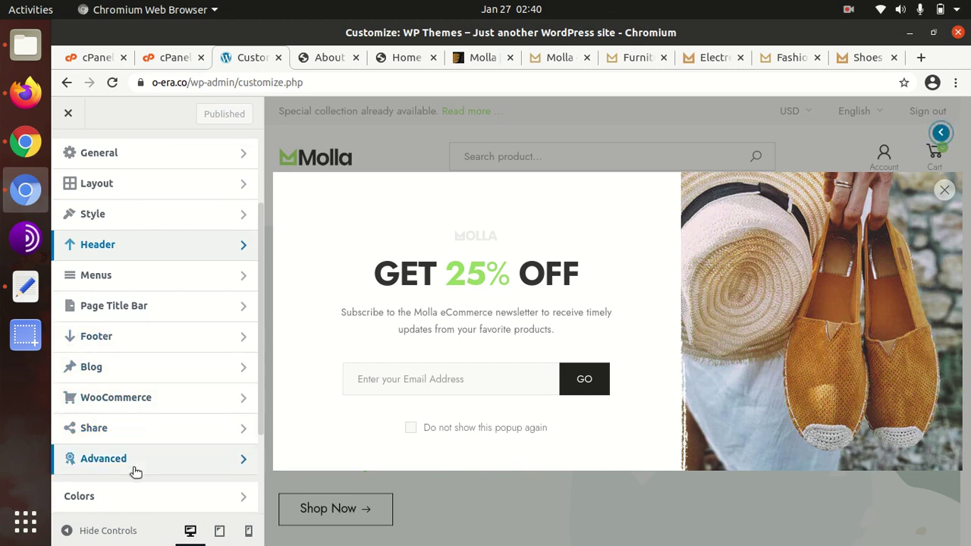
Close the Customizer, then load the storefront home page via the Molla logo on About 01.
click(68, 114)
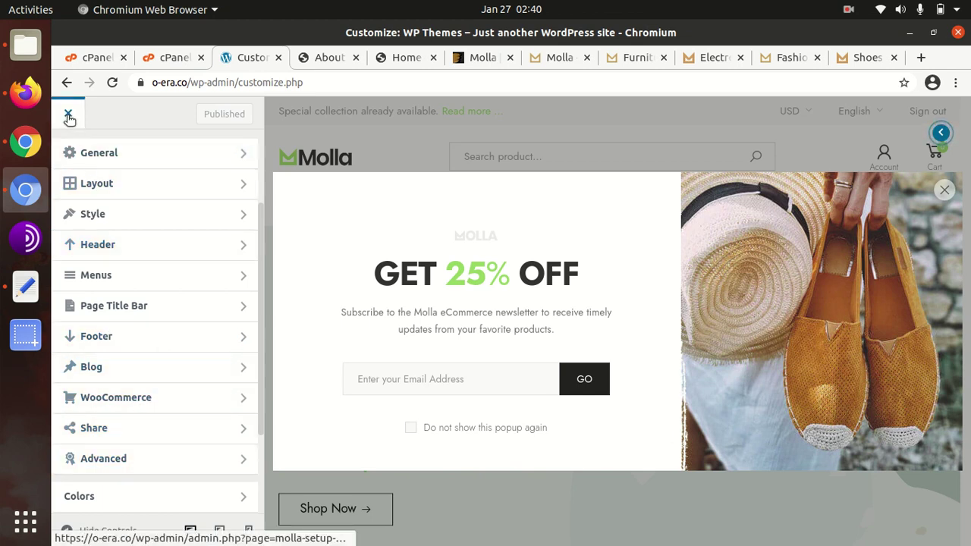
click(68, 115)
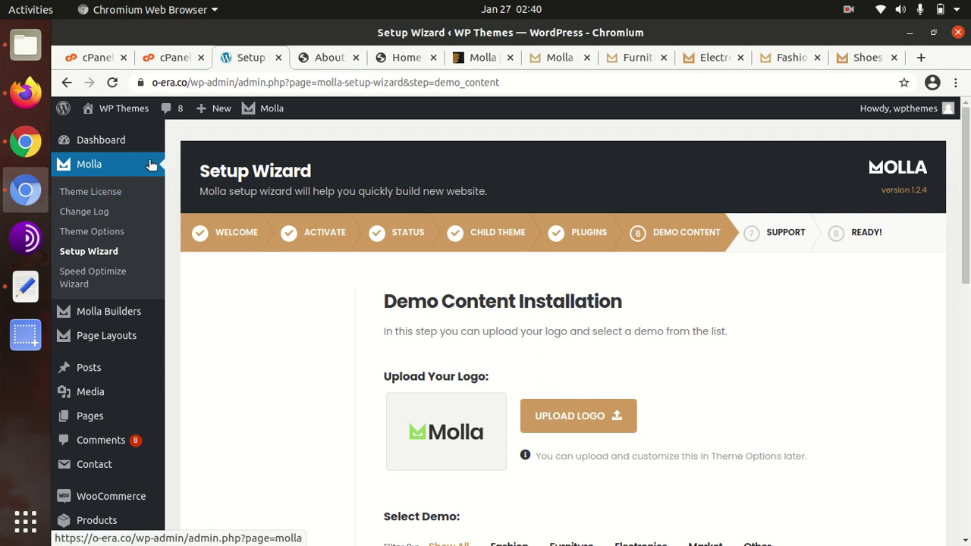
click(325, 61)
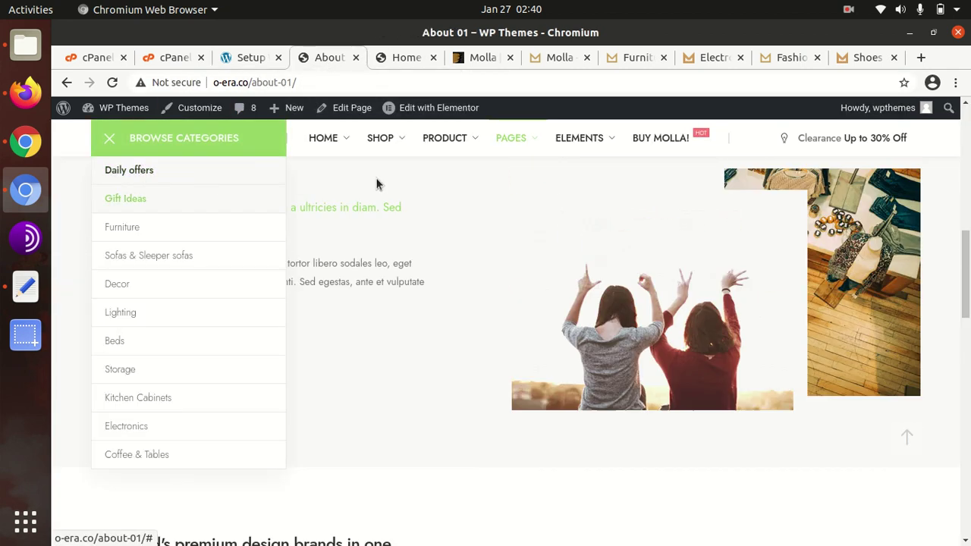
scroll(421, 191, up, 10)
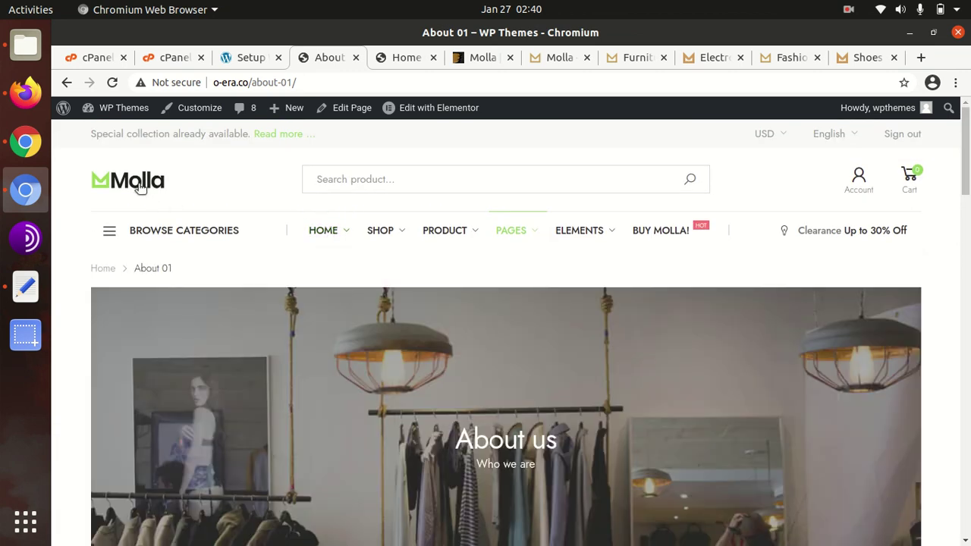
click(138, 182)
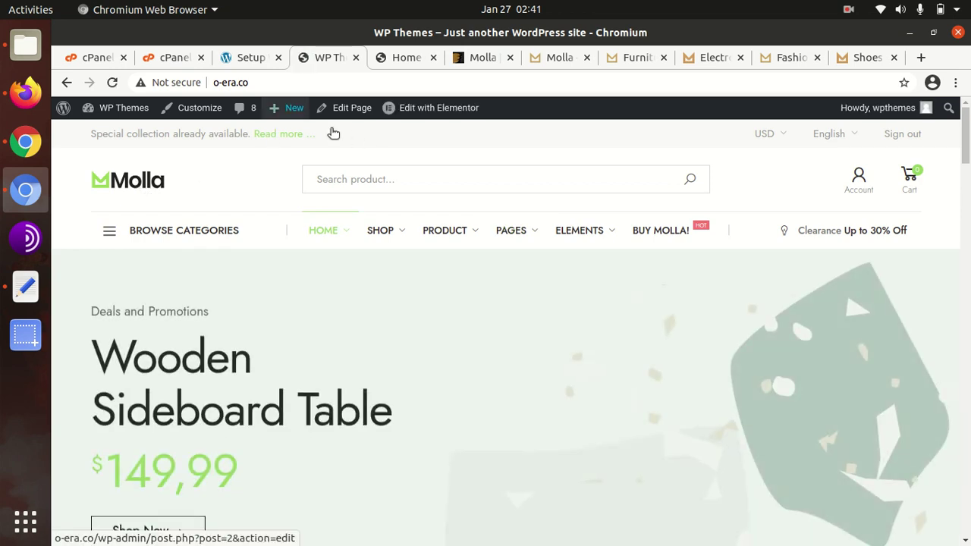
mouse_move(332, 133)
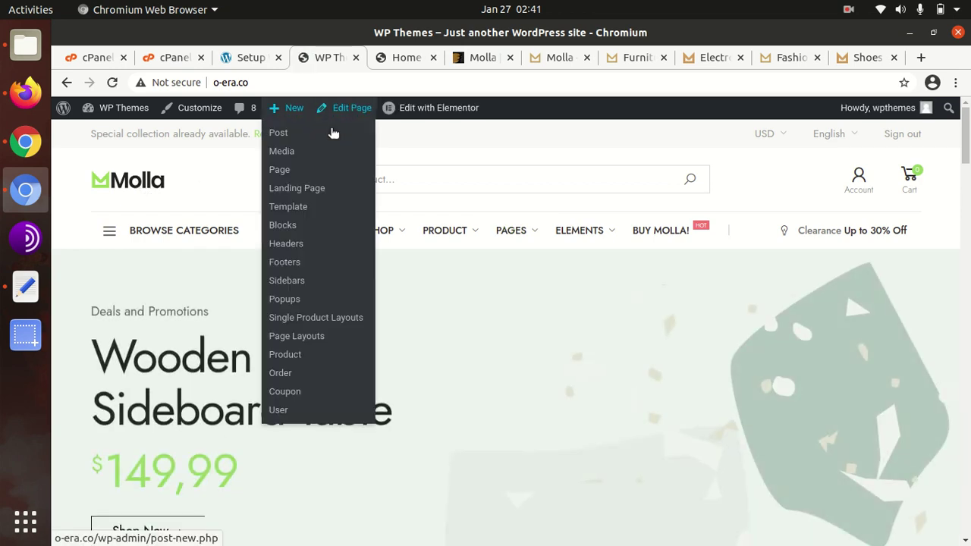
Open the home page in Elementor from the admin bar.
click(424, 117)
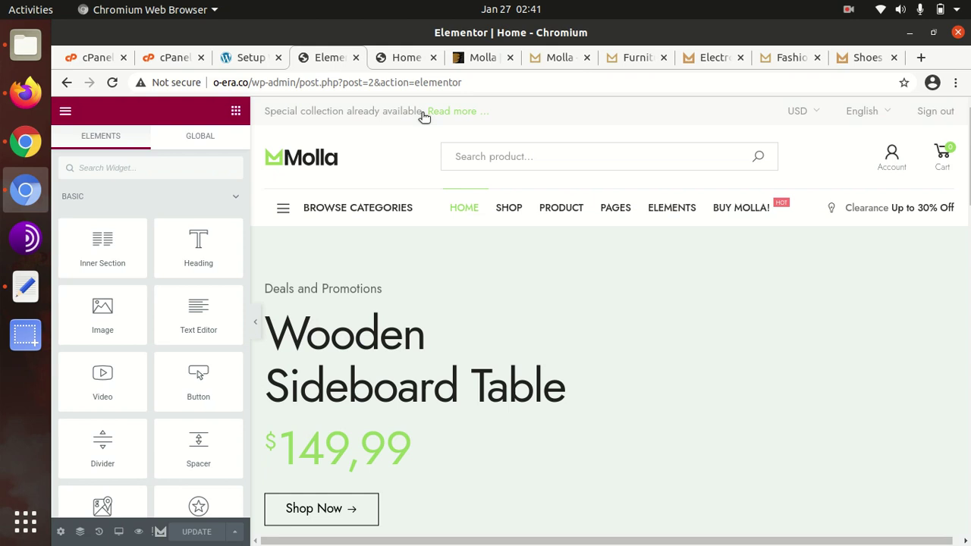
scroll(531, 373, down, 5)
scroll(512, 355, up, 1)
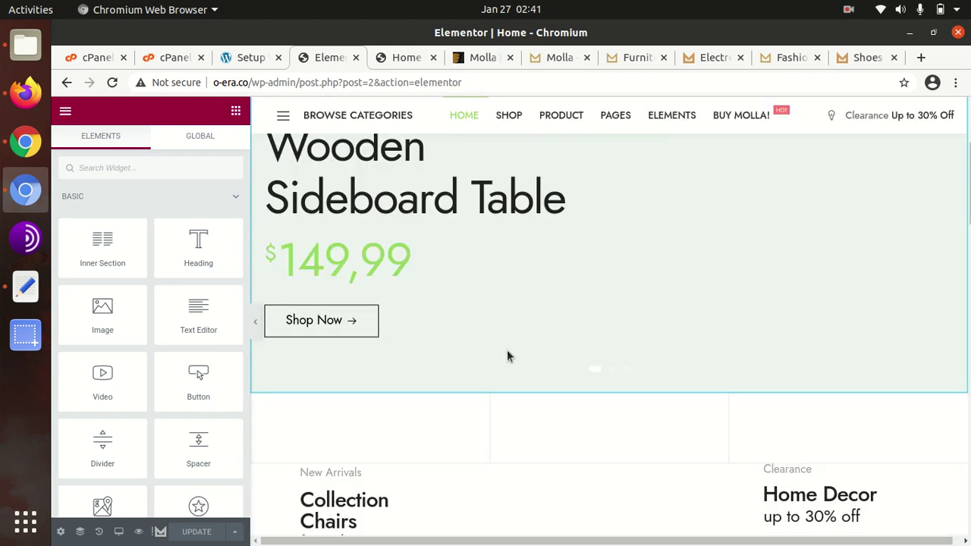
scroll(512, 355, up, 2)
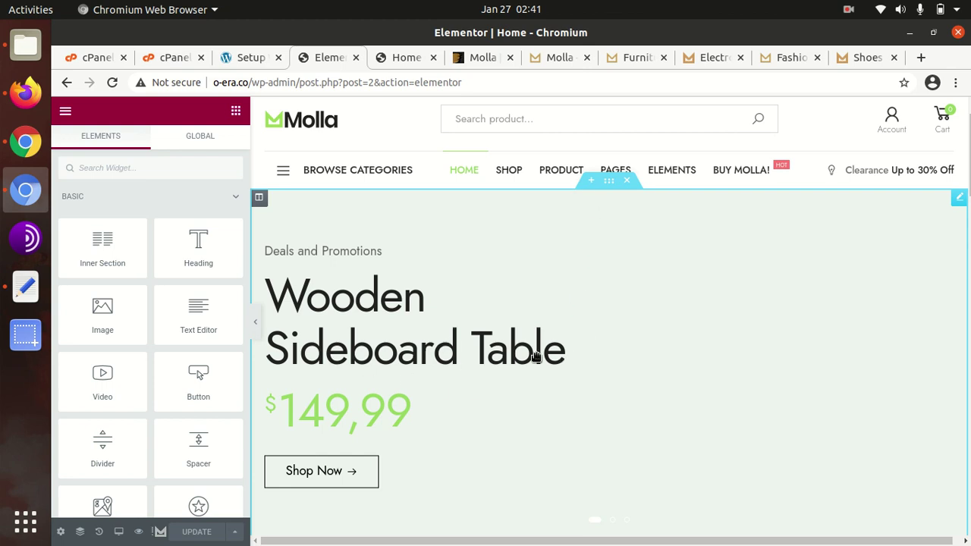
Select the hero Molla Banner, expand Item #1, and select the hero image element.
click(598, 208)
scroll(616, 216, down, 5)
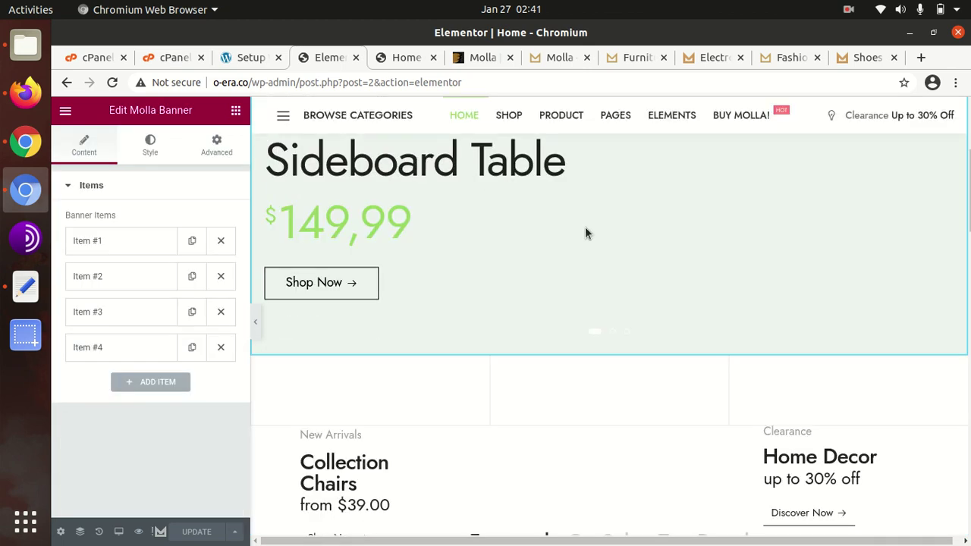
click(138, 246)
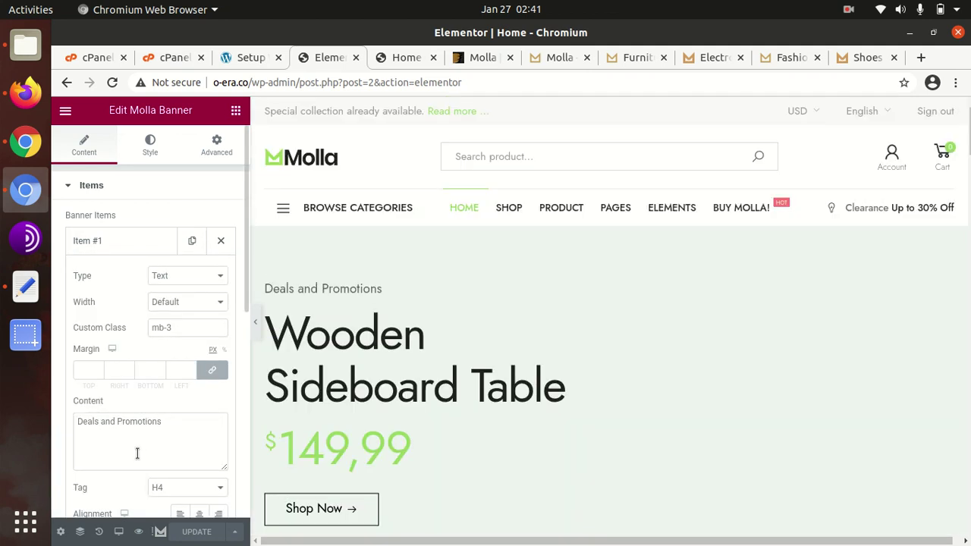
drag(177, 427, 70, 425)
scroll(402, 402, down, 5)
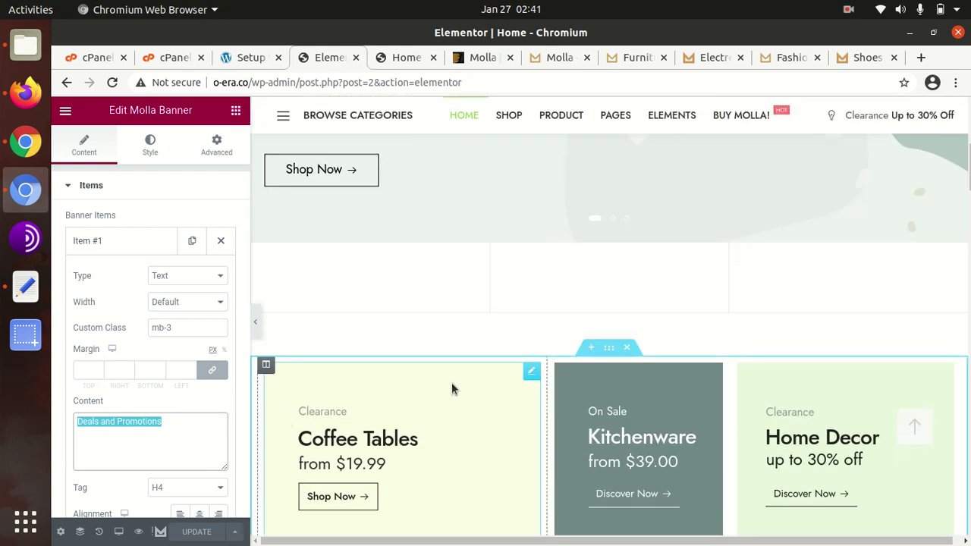
scroll(478, 339, up, 4)
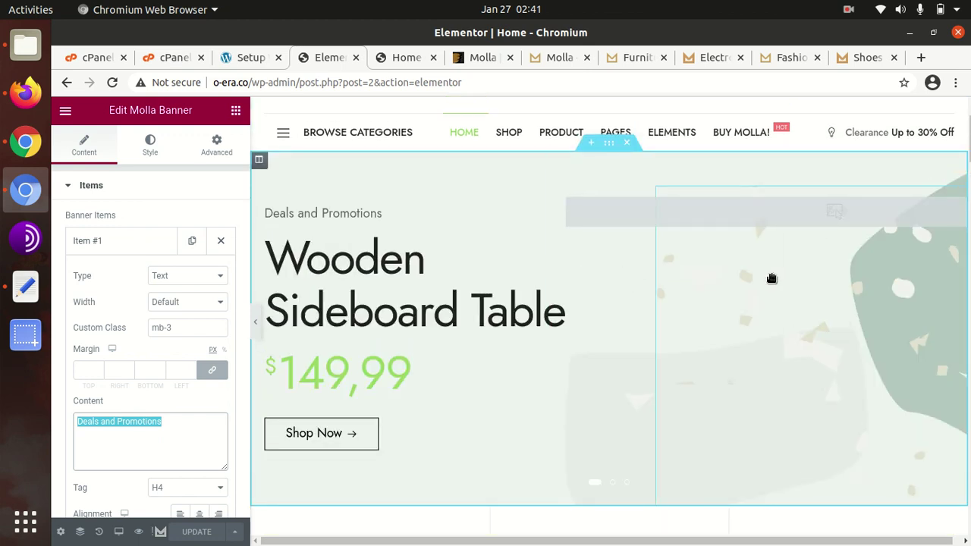
click(772, 276)
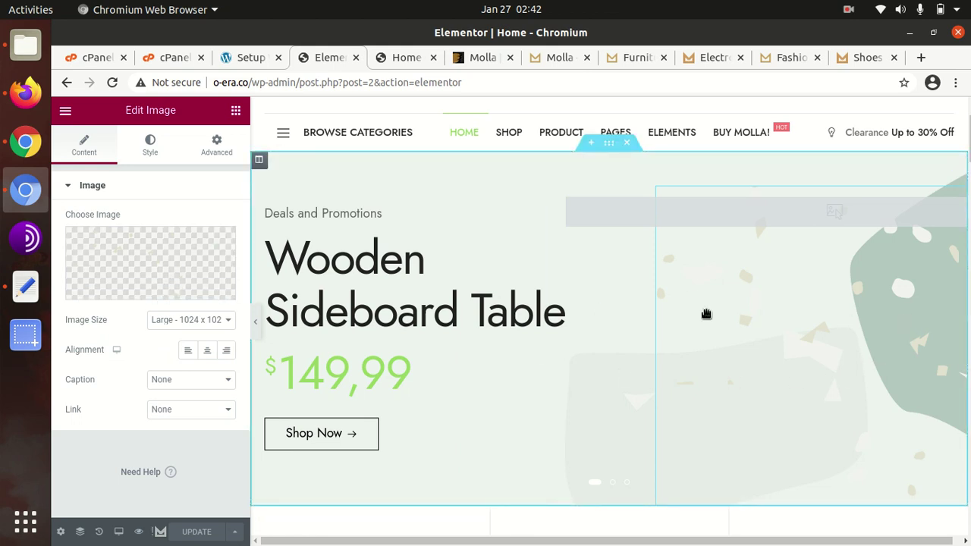
Check the hero image's Style settings, then return to its Content settings.
click(159, 154)
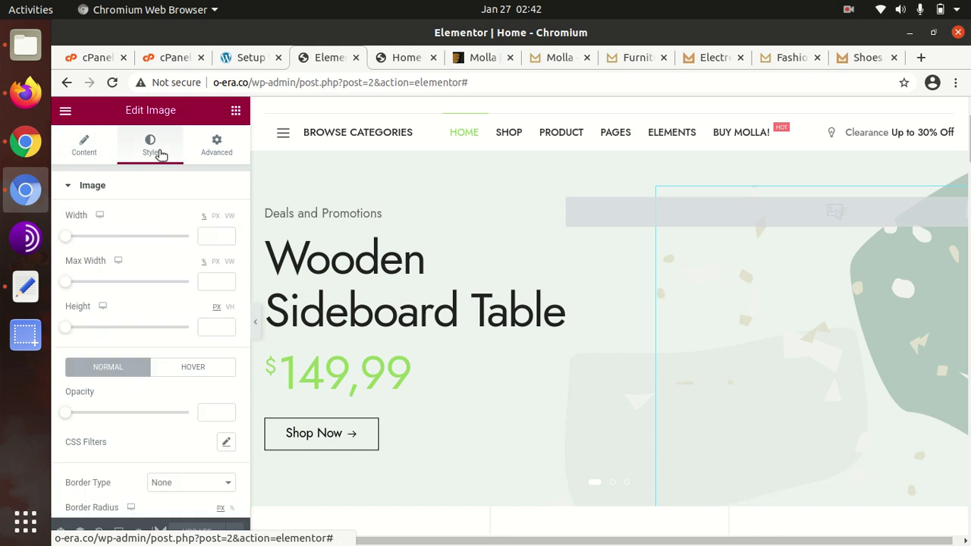
click(81, 156)
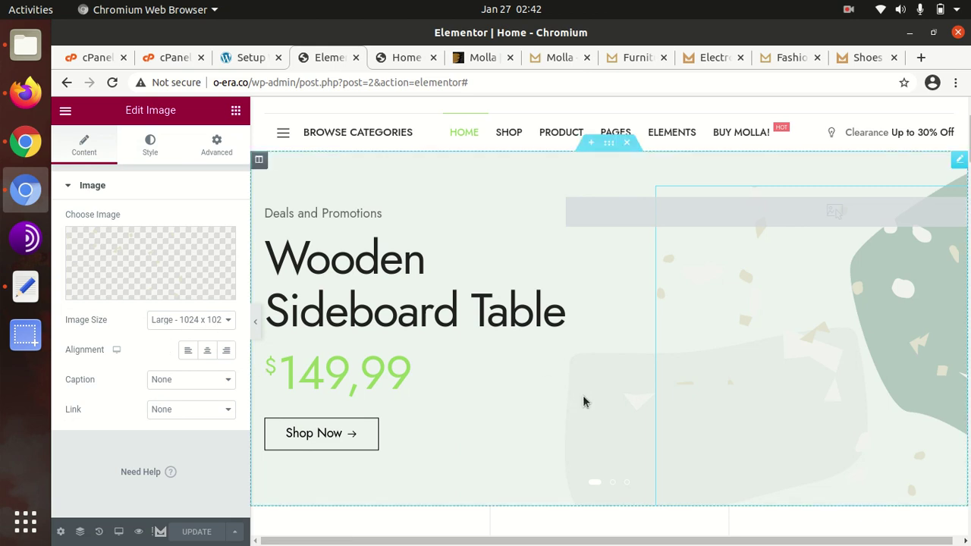
scroll(583, 401, down, 5)
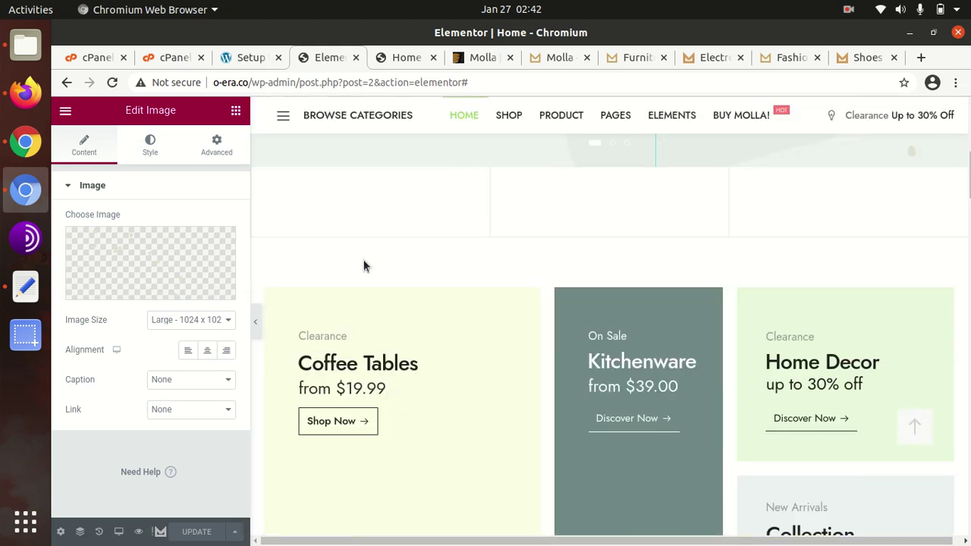
scroll(376, 257, up, 1)
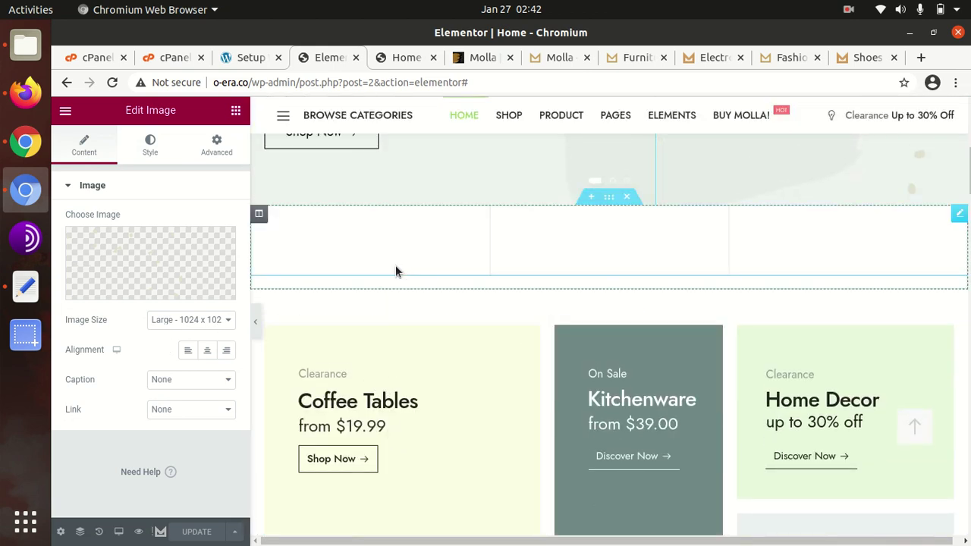
Open the brand logo carousel, then the Coffee Tables banner's settings, and scroll to Deal Of The Day.
click(389, 260)
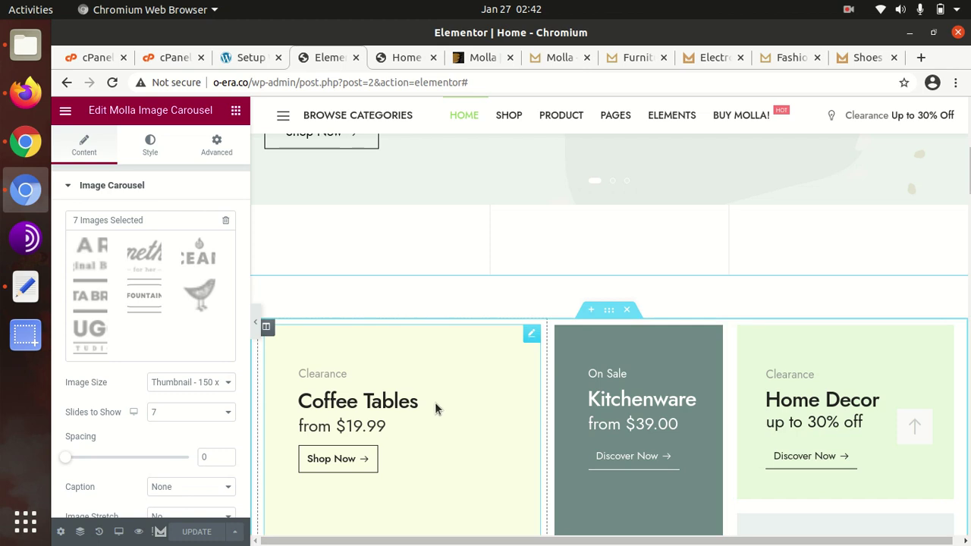
scroll(455, 374, down, 3)
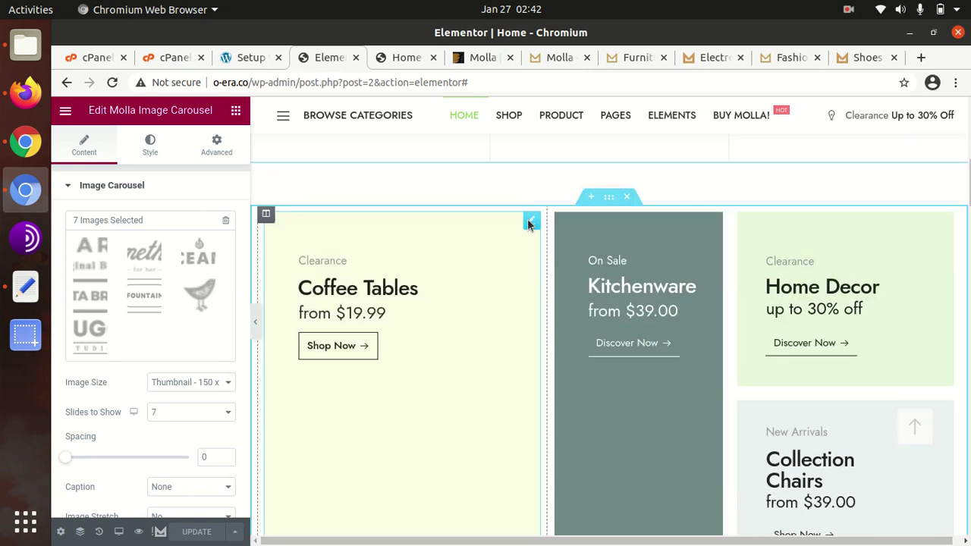
click(429, 359)
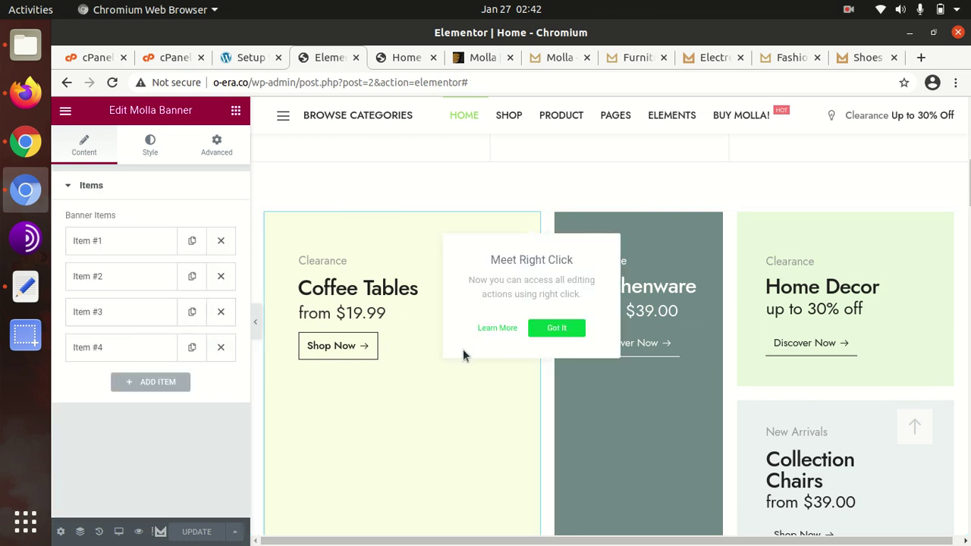
right_click(411, 374)
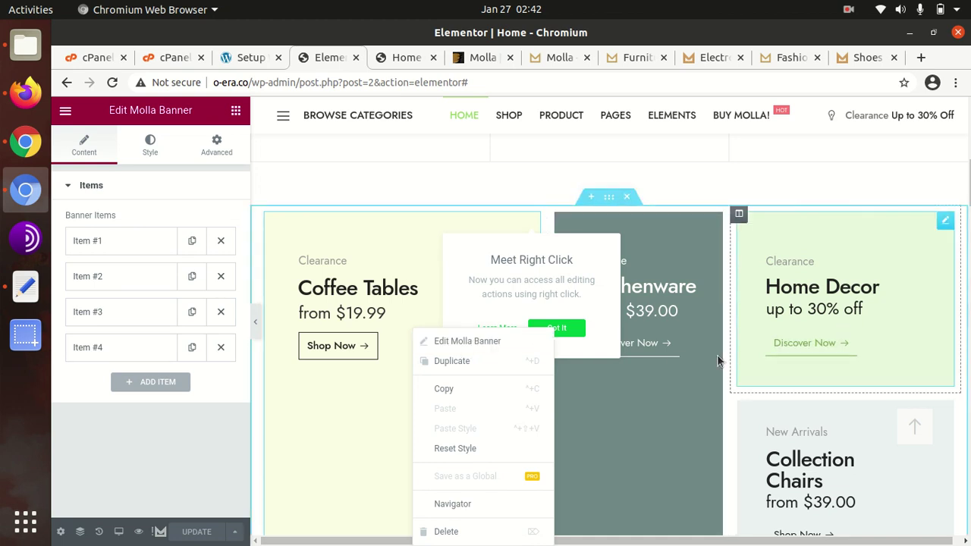
scroll(683, 394, down, 5)
scroll(597, 415, down, 4)
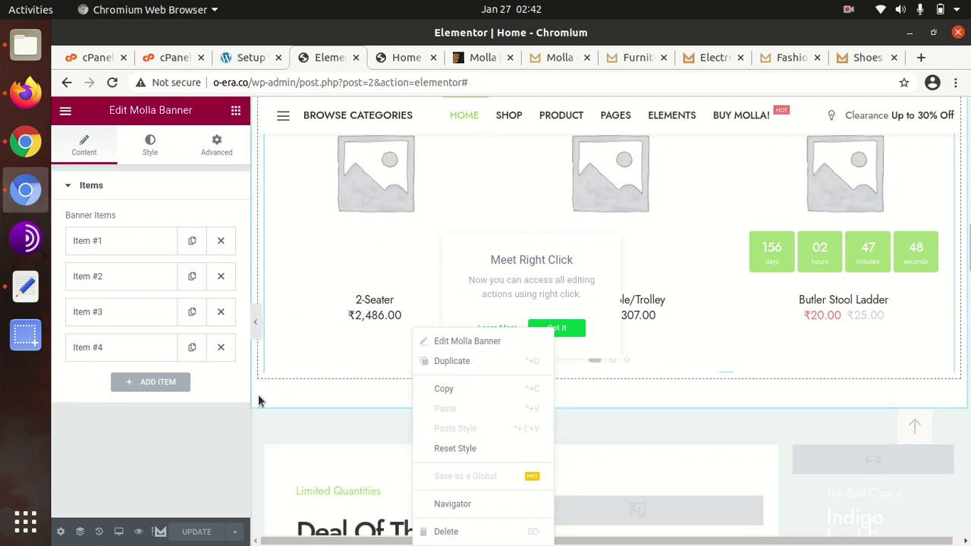
scroll(258, 398, down, 4)
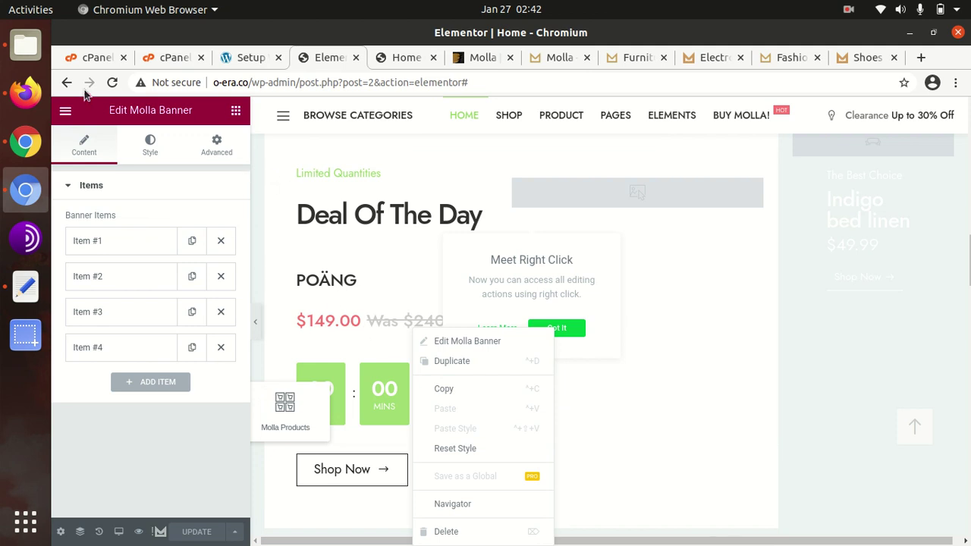
Exit the Elementor editor to the WordPress dashboard, leaving without saving changes.
click(65, 110)
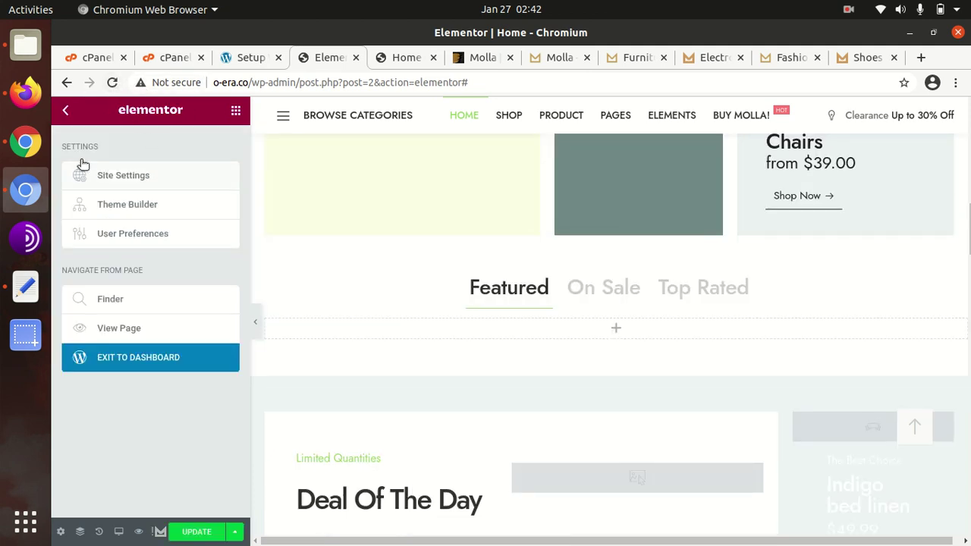
click(131, 367)
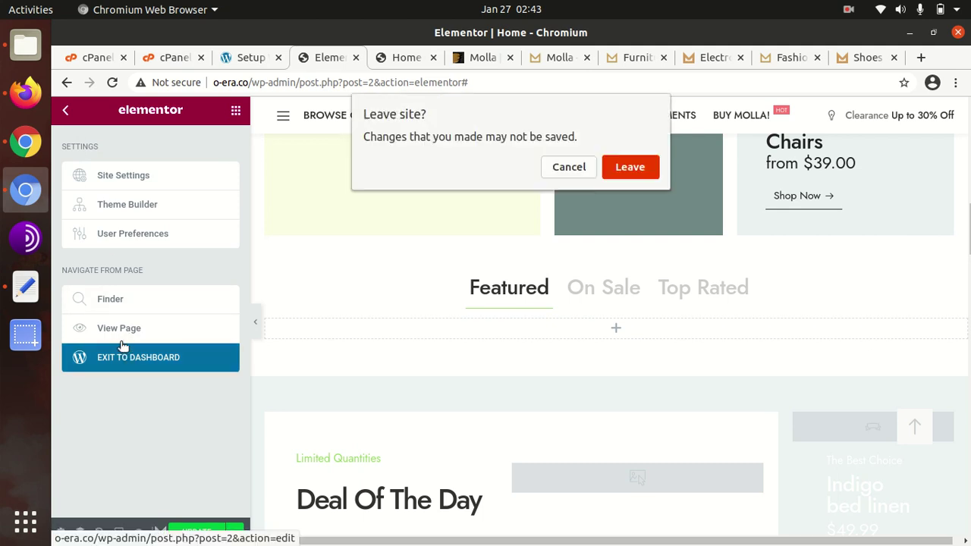
click(628, 168)
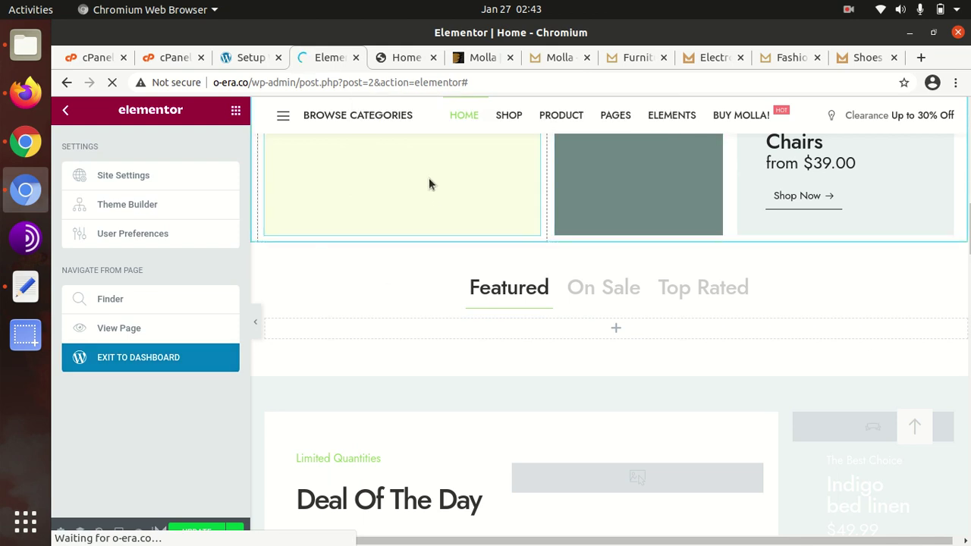
From the WooCommerce Home tab, open the live Molla storefront with Visit Site.
click(419, 61)
click(326, 59)
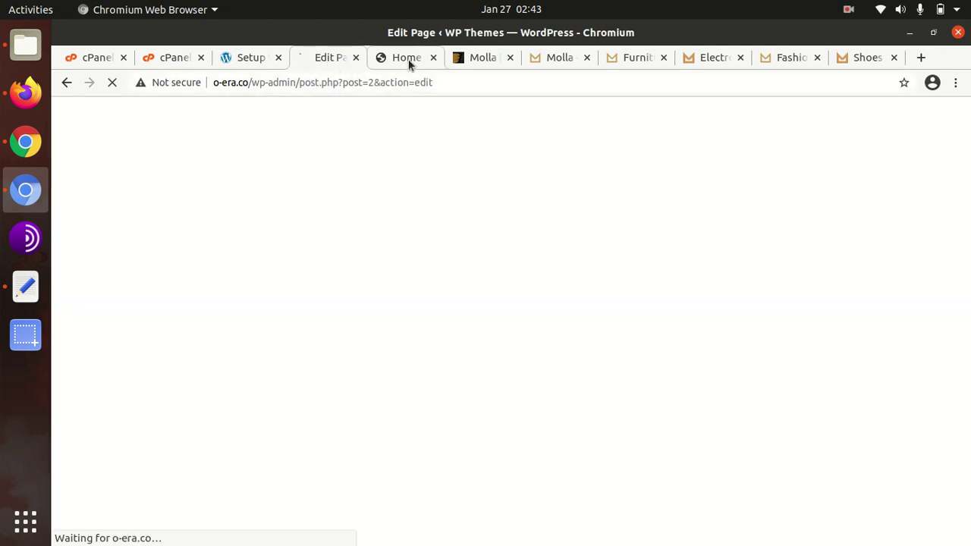
click(408, 62)
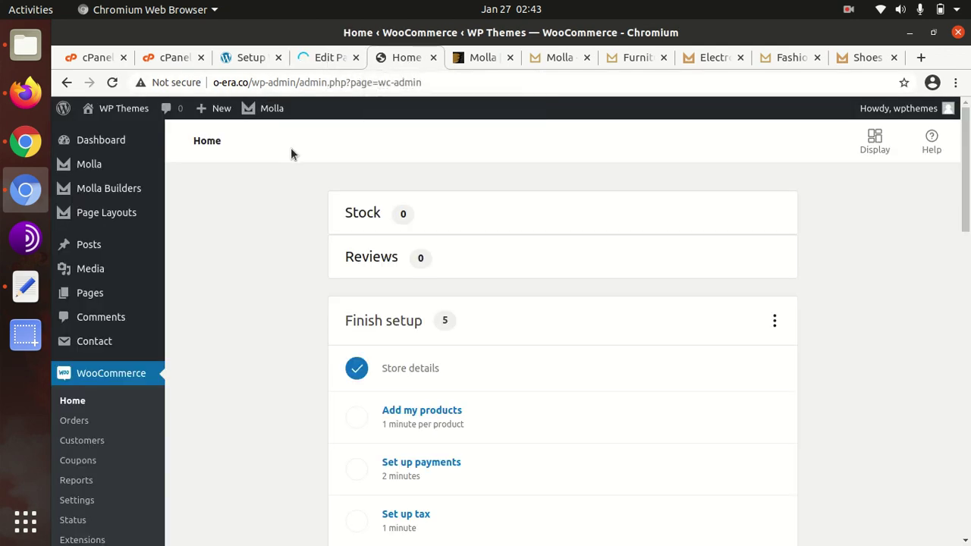
mouse_move(124, 109)
click(109, 135)
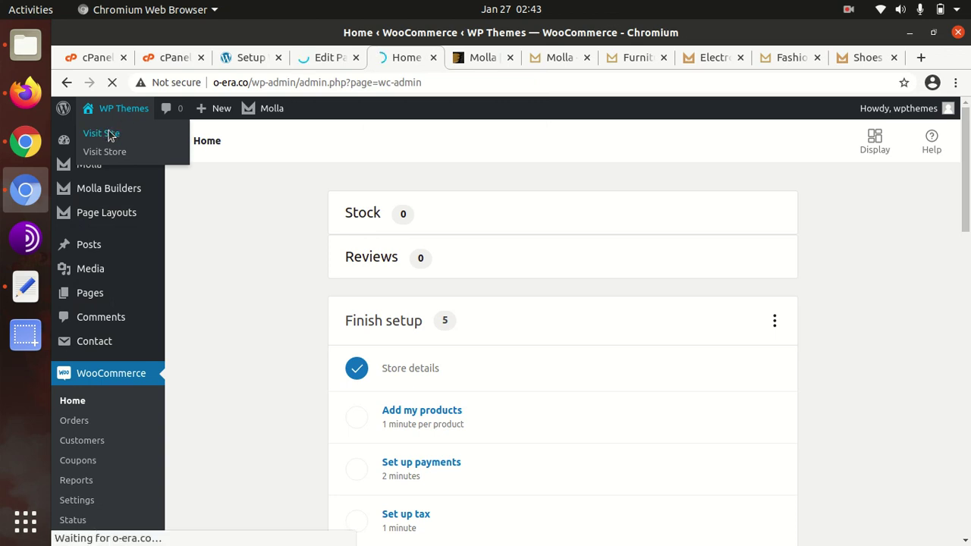
click(319, 60)
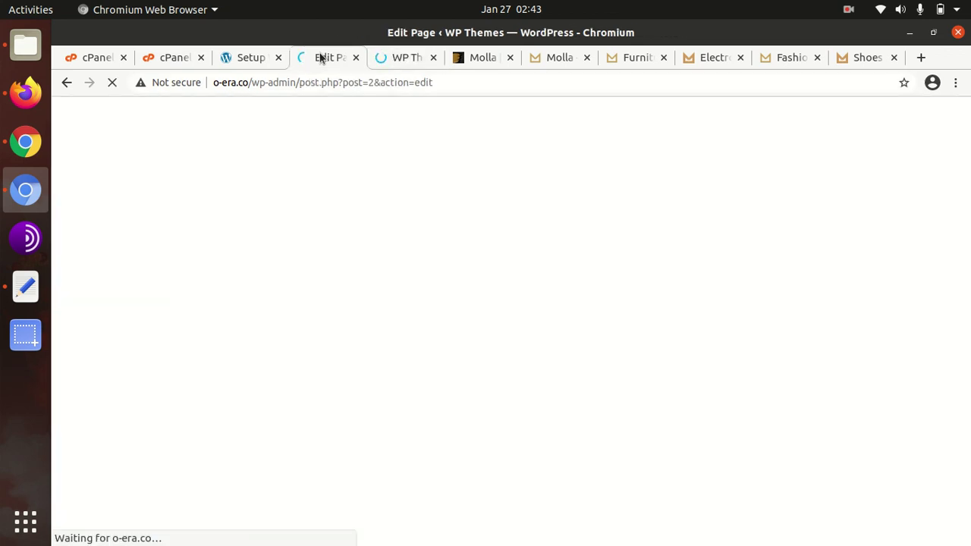
click(415, 58)
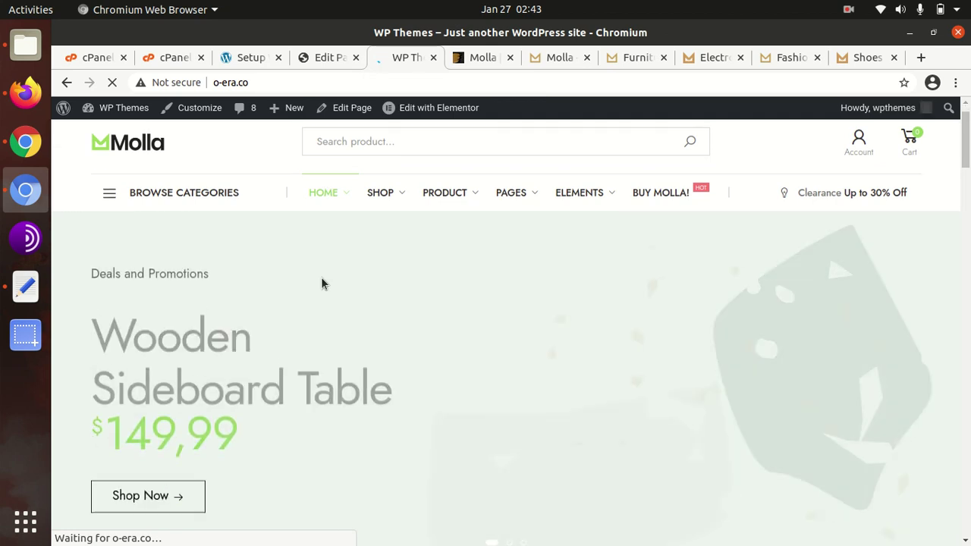
scroll(321, 276, down, 2)
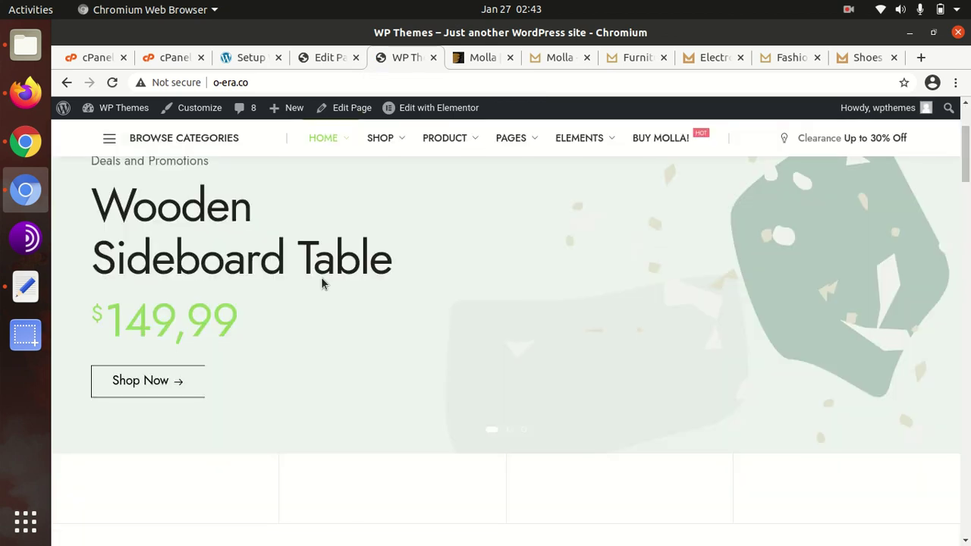
scroll(321, 277, down, 2)
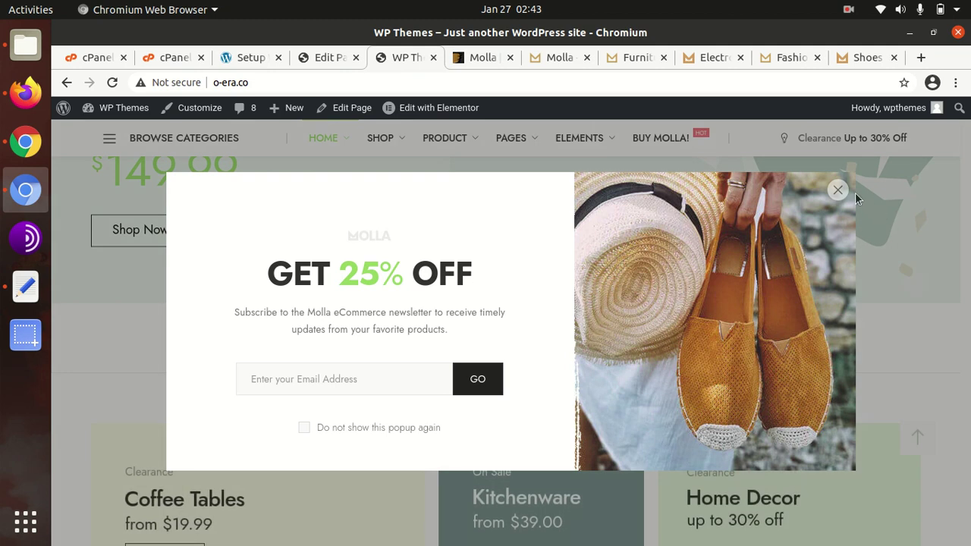
click(838, 189)
scroll(292, 353, down, 2)
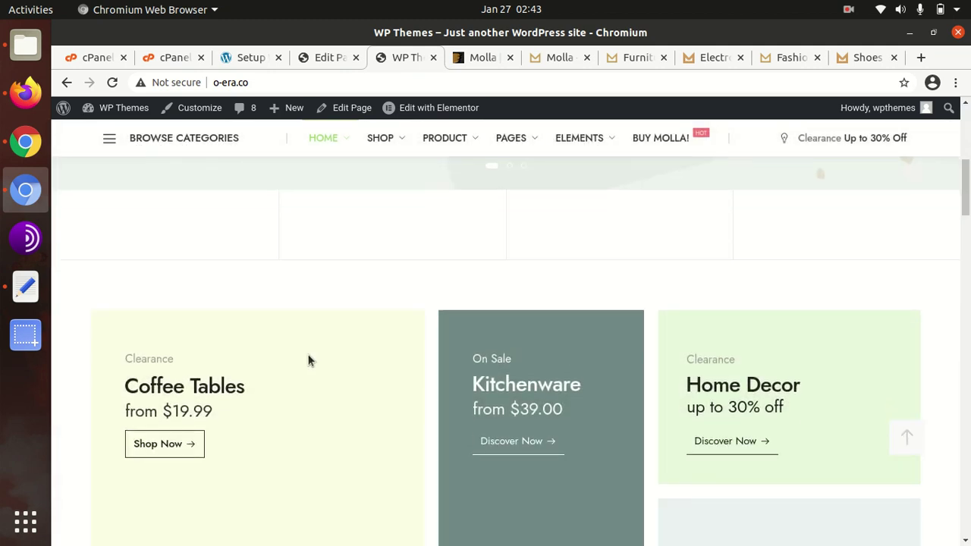
scroll(351, 365, down, 2)
scroll(678, 319, down, 1)
scroll(761, 318, down, 1)
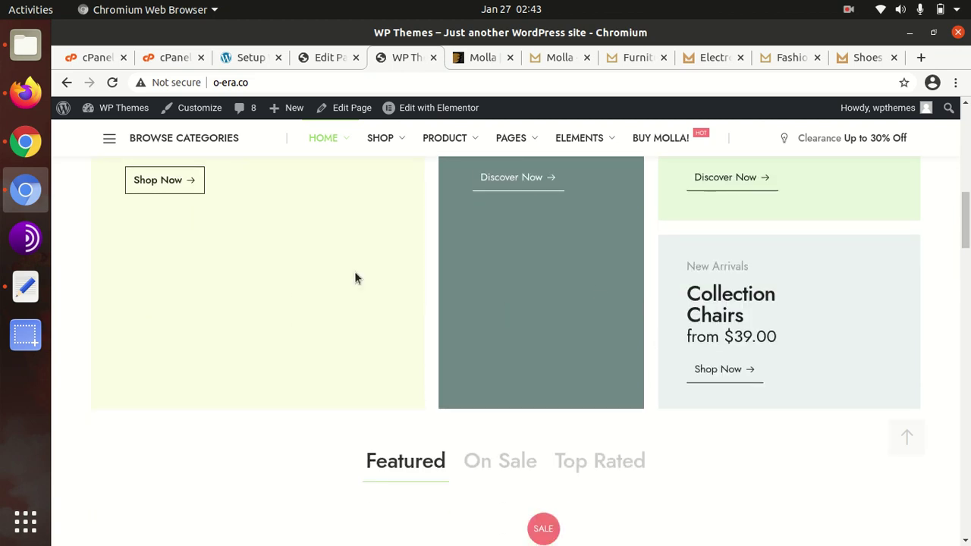
scroll(243, 263, up, 5)
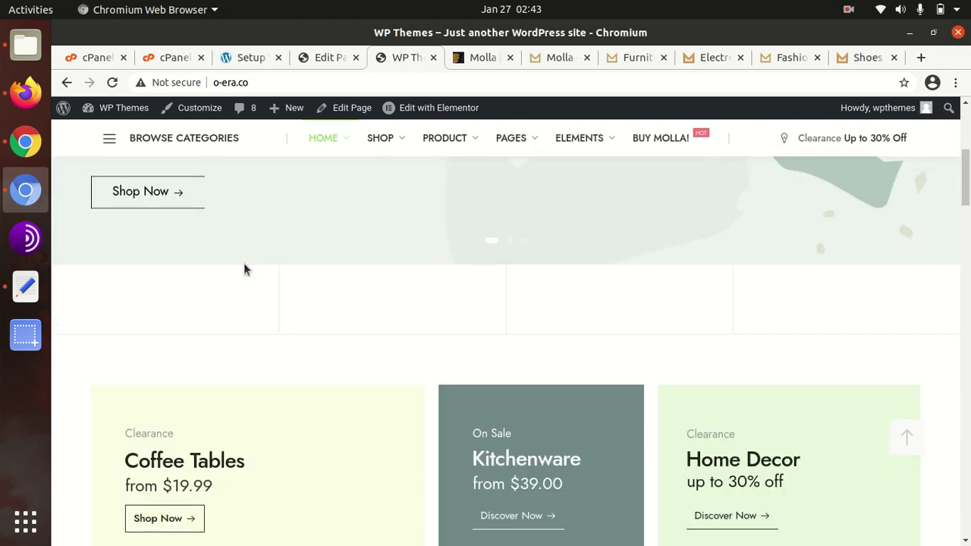
scroll(243, 270, up, 1)
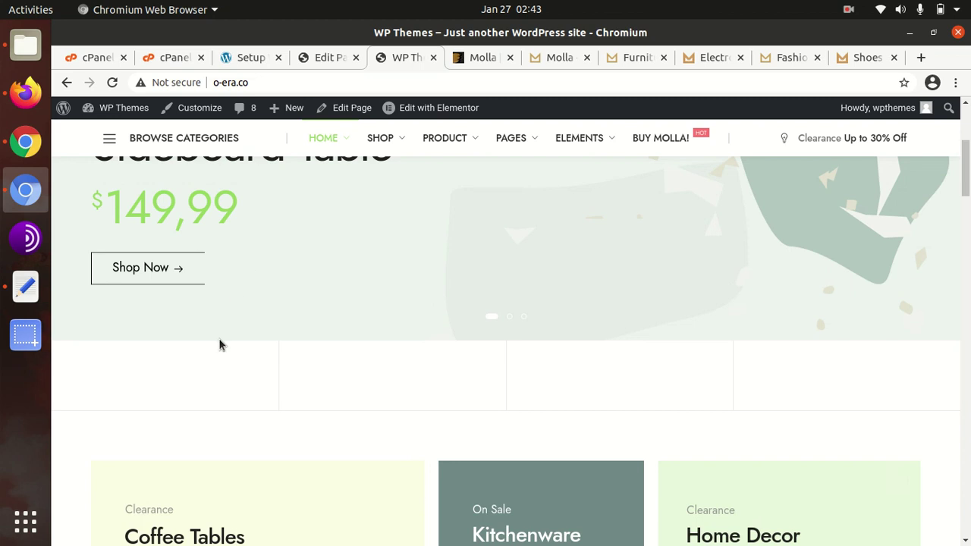
scroll(496, 335, down, 4)
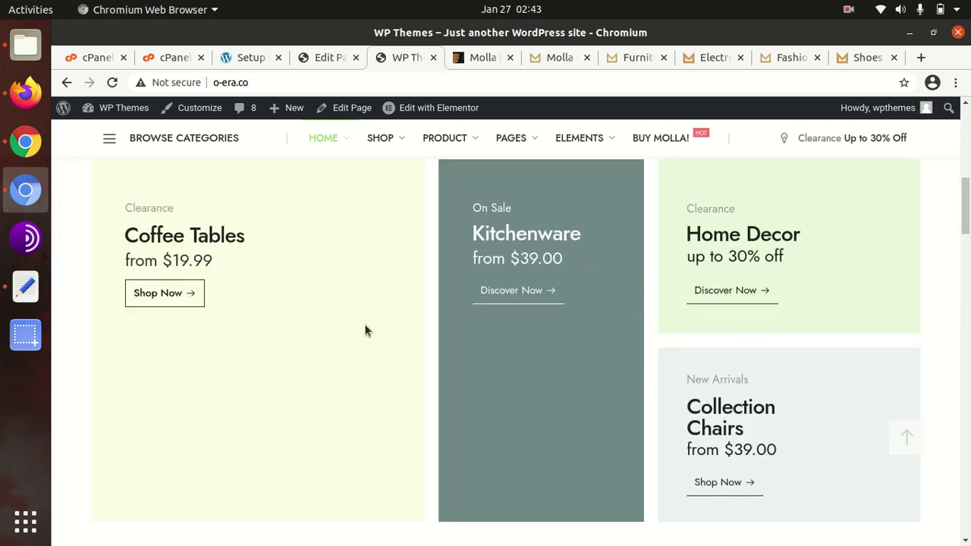
scroll(433, 332, down, 4)
scroll(433, 332, down, 2)
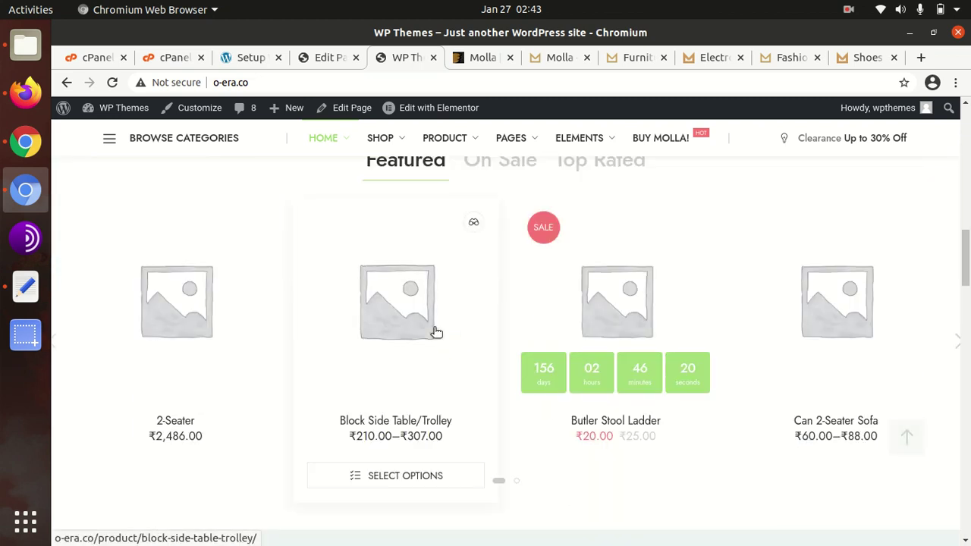
scroll(436, 332, up, 6)
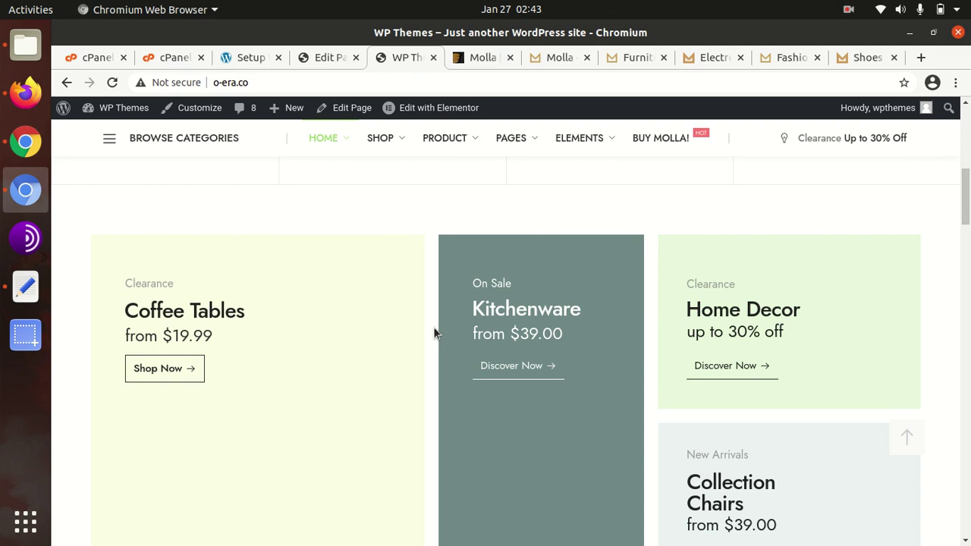
scroll(433, 332, up, 5)
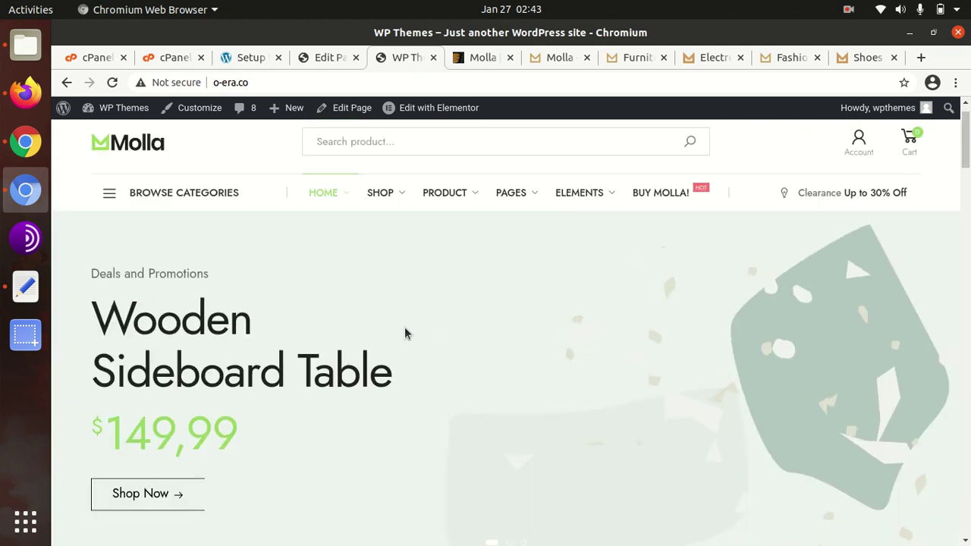